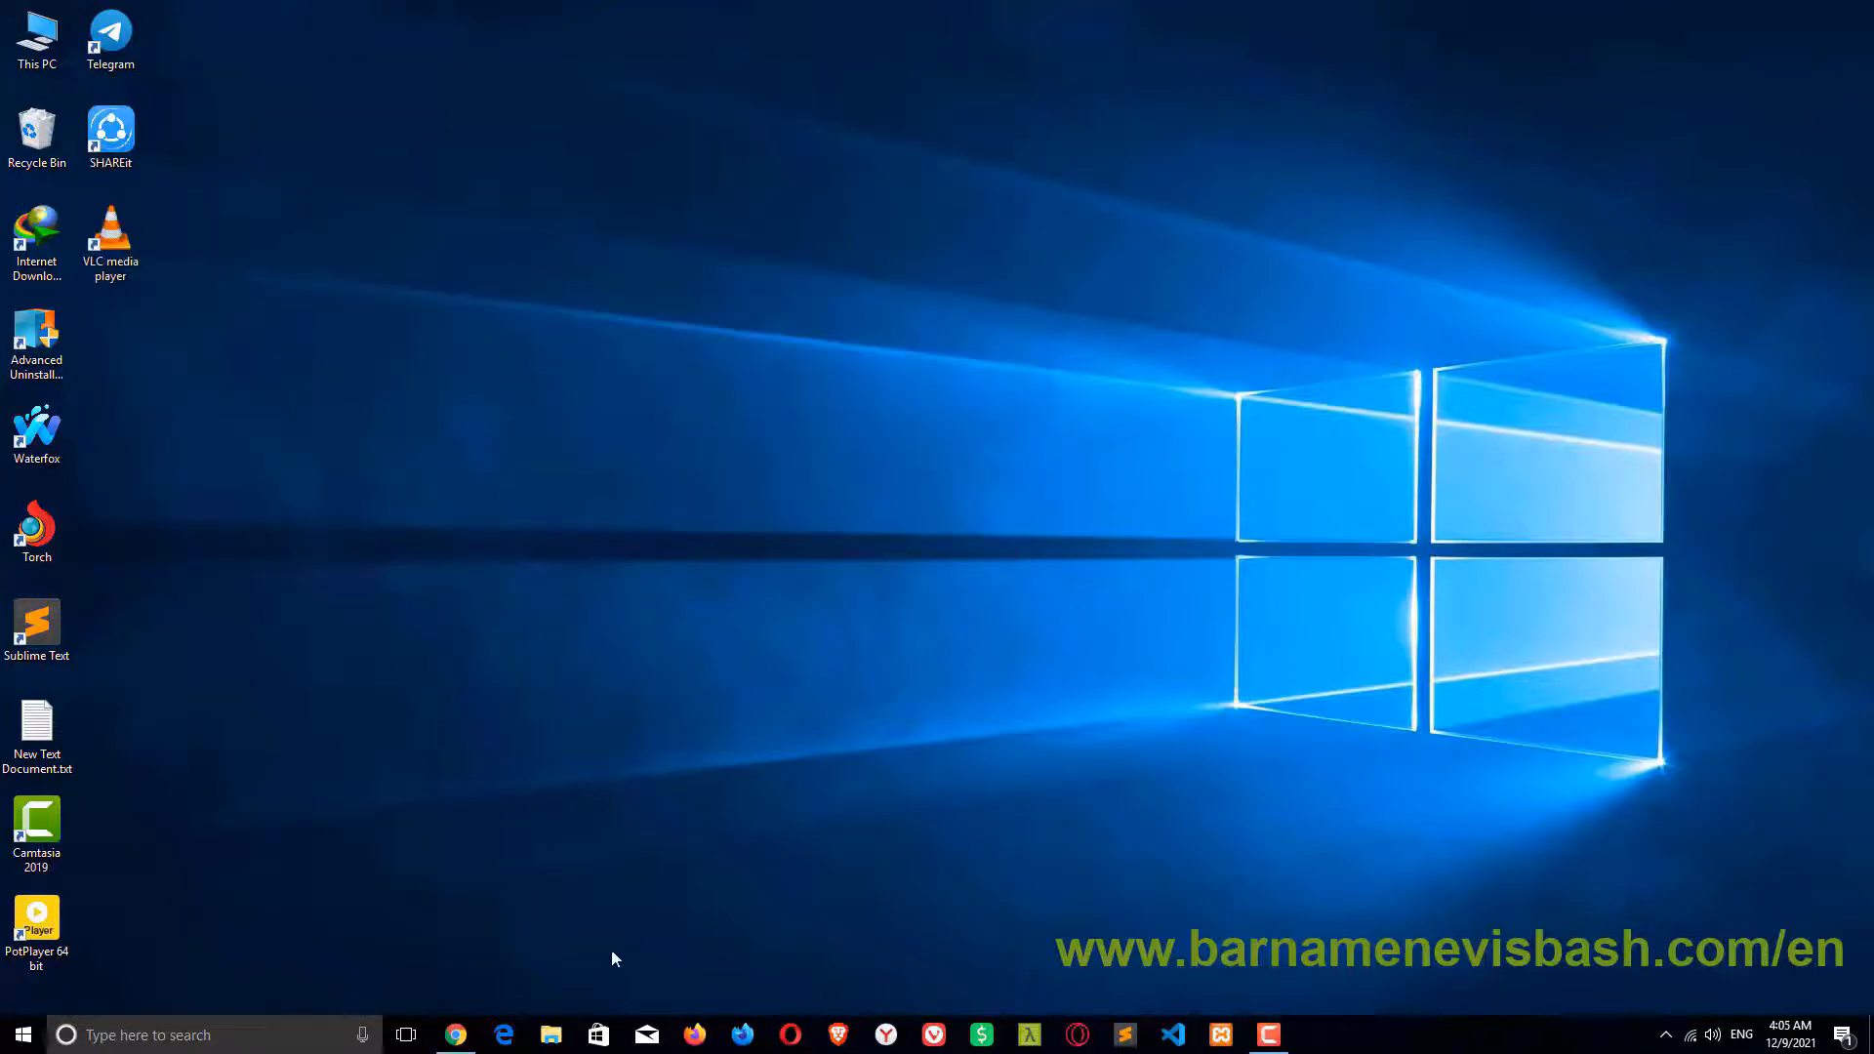
Search Google in Chrome for "jdk" and open Oracle's Java Downloads page from the results
click(455, 1034)
text(jdk)
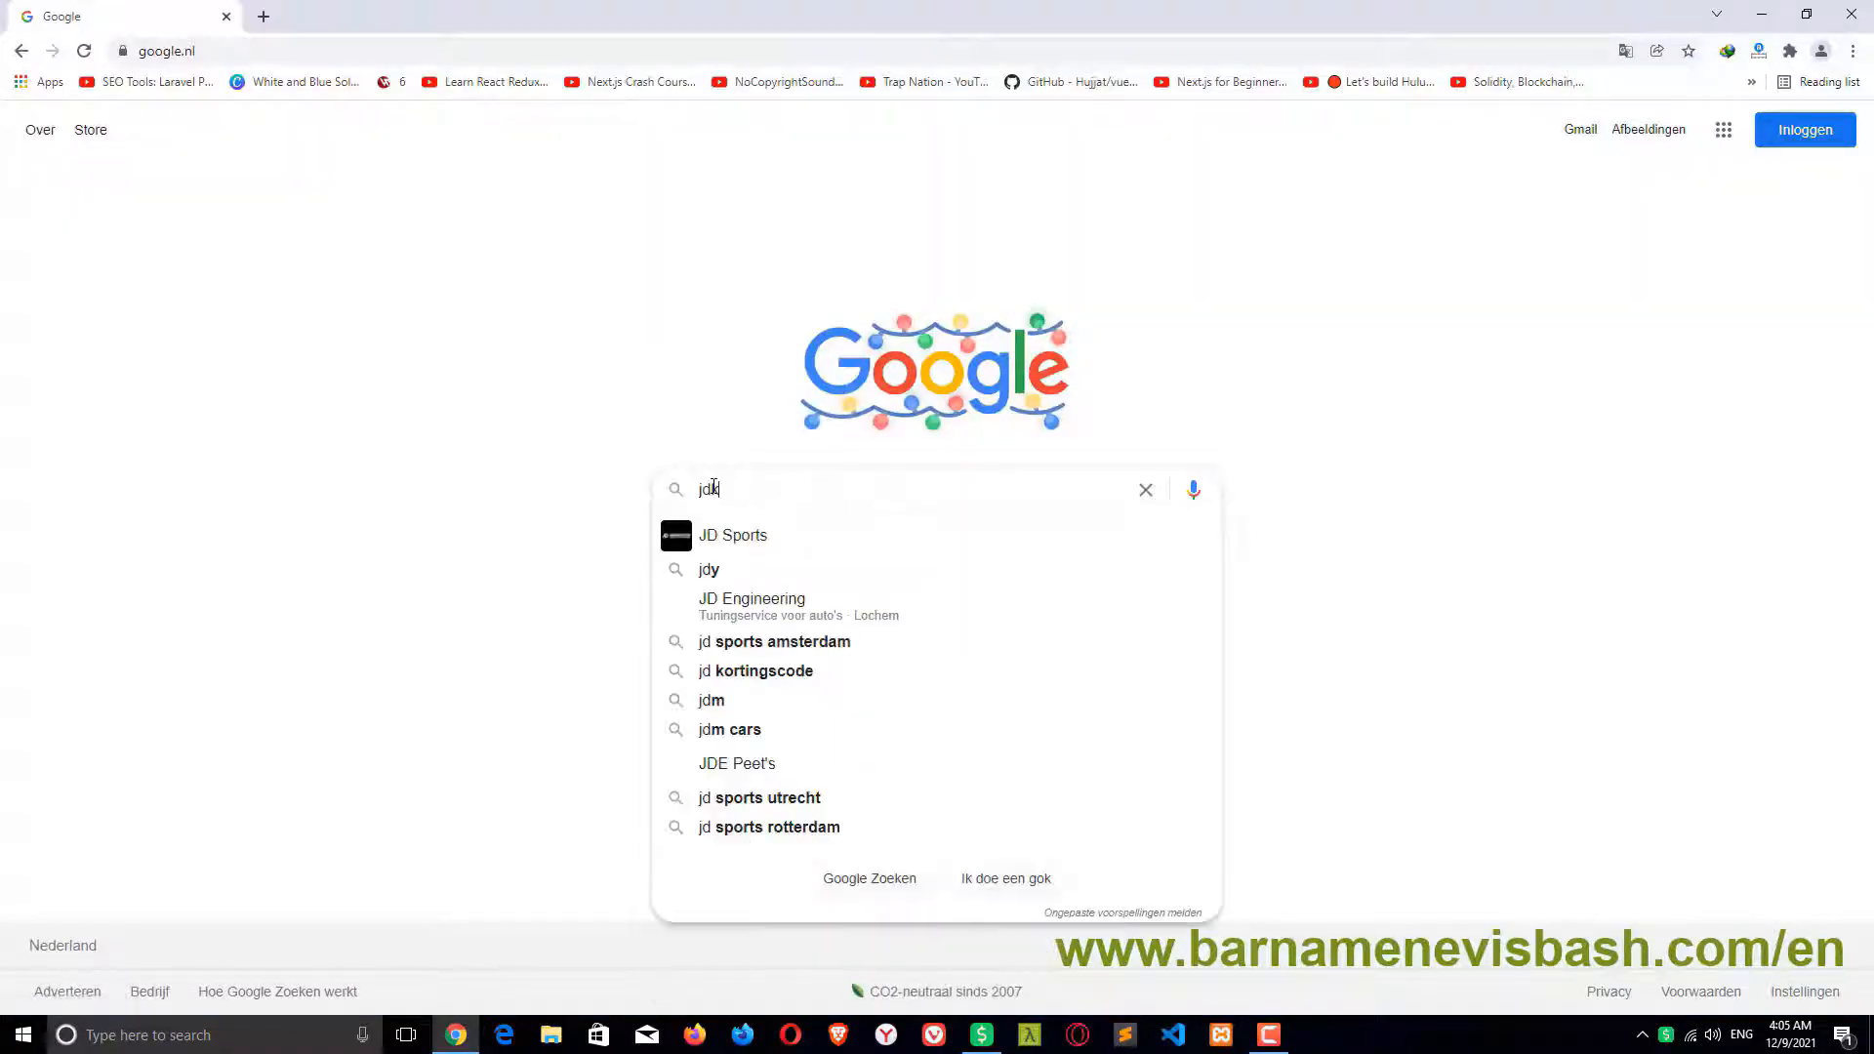
key(Return)
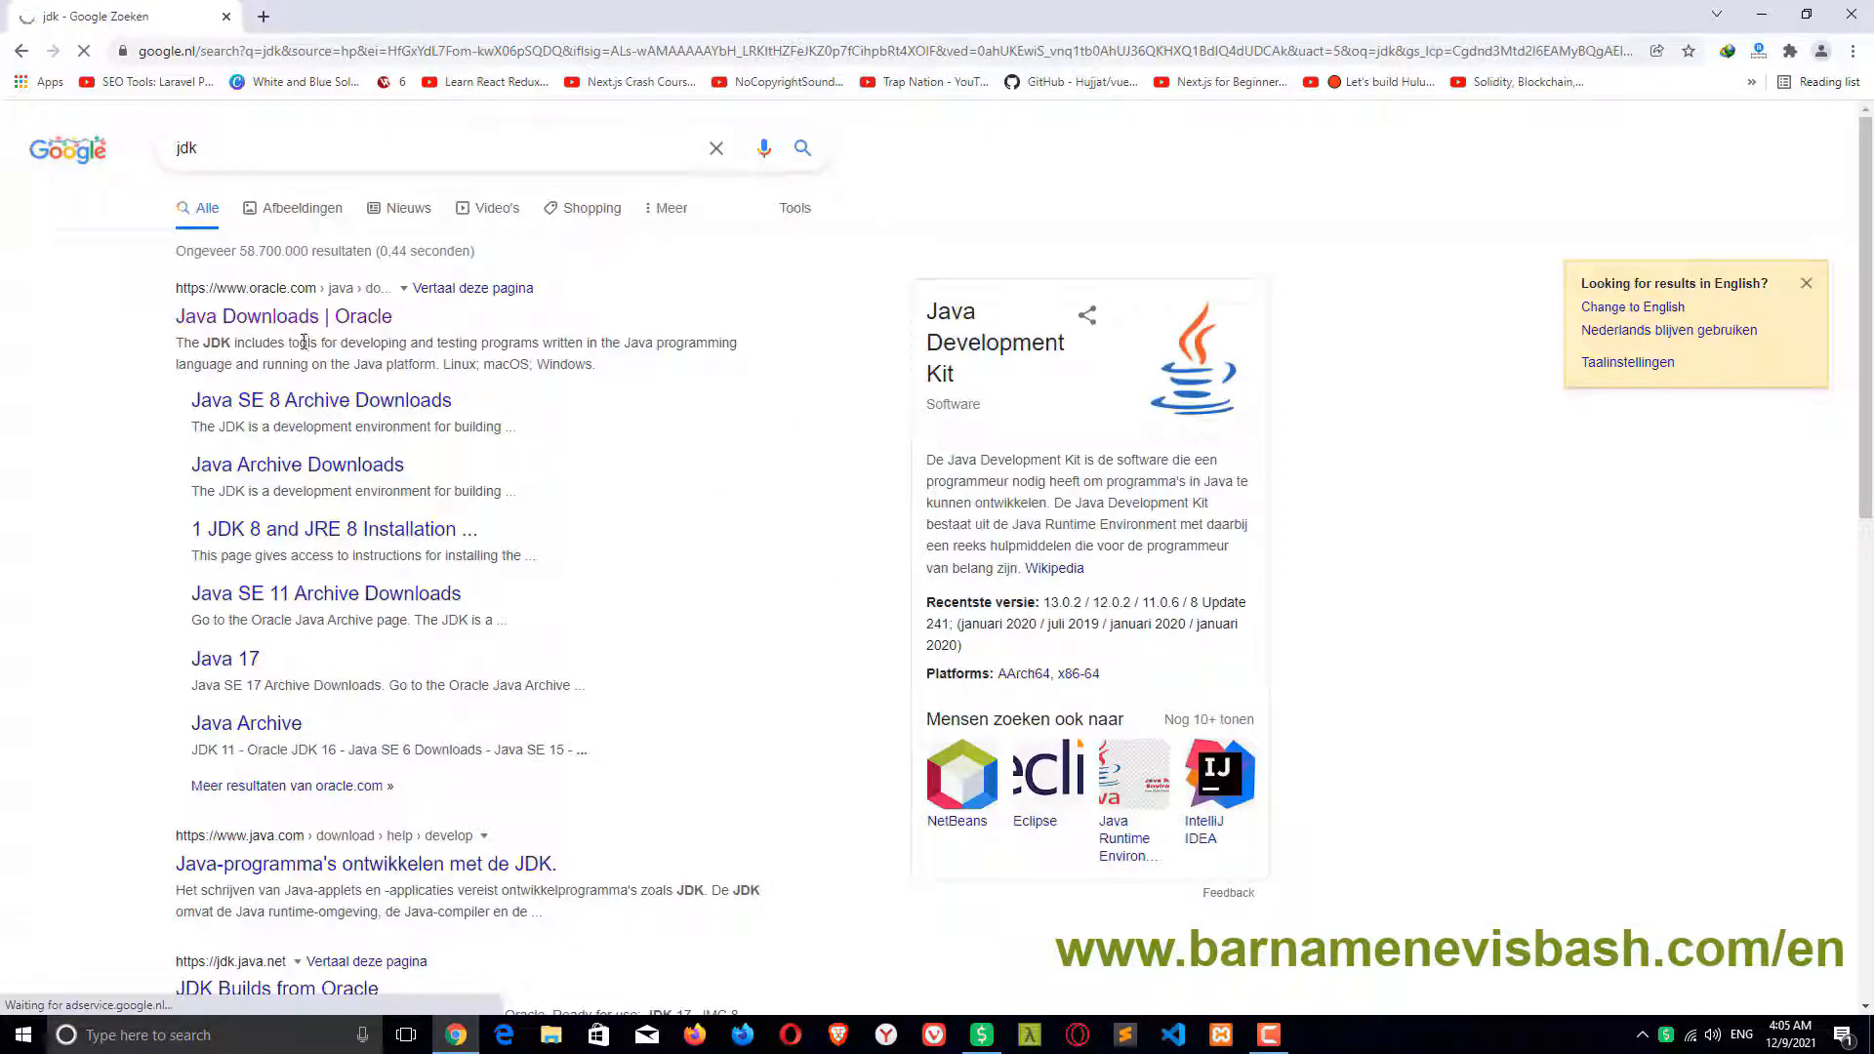
click(289, 316)
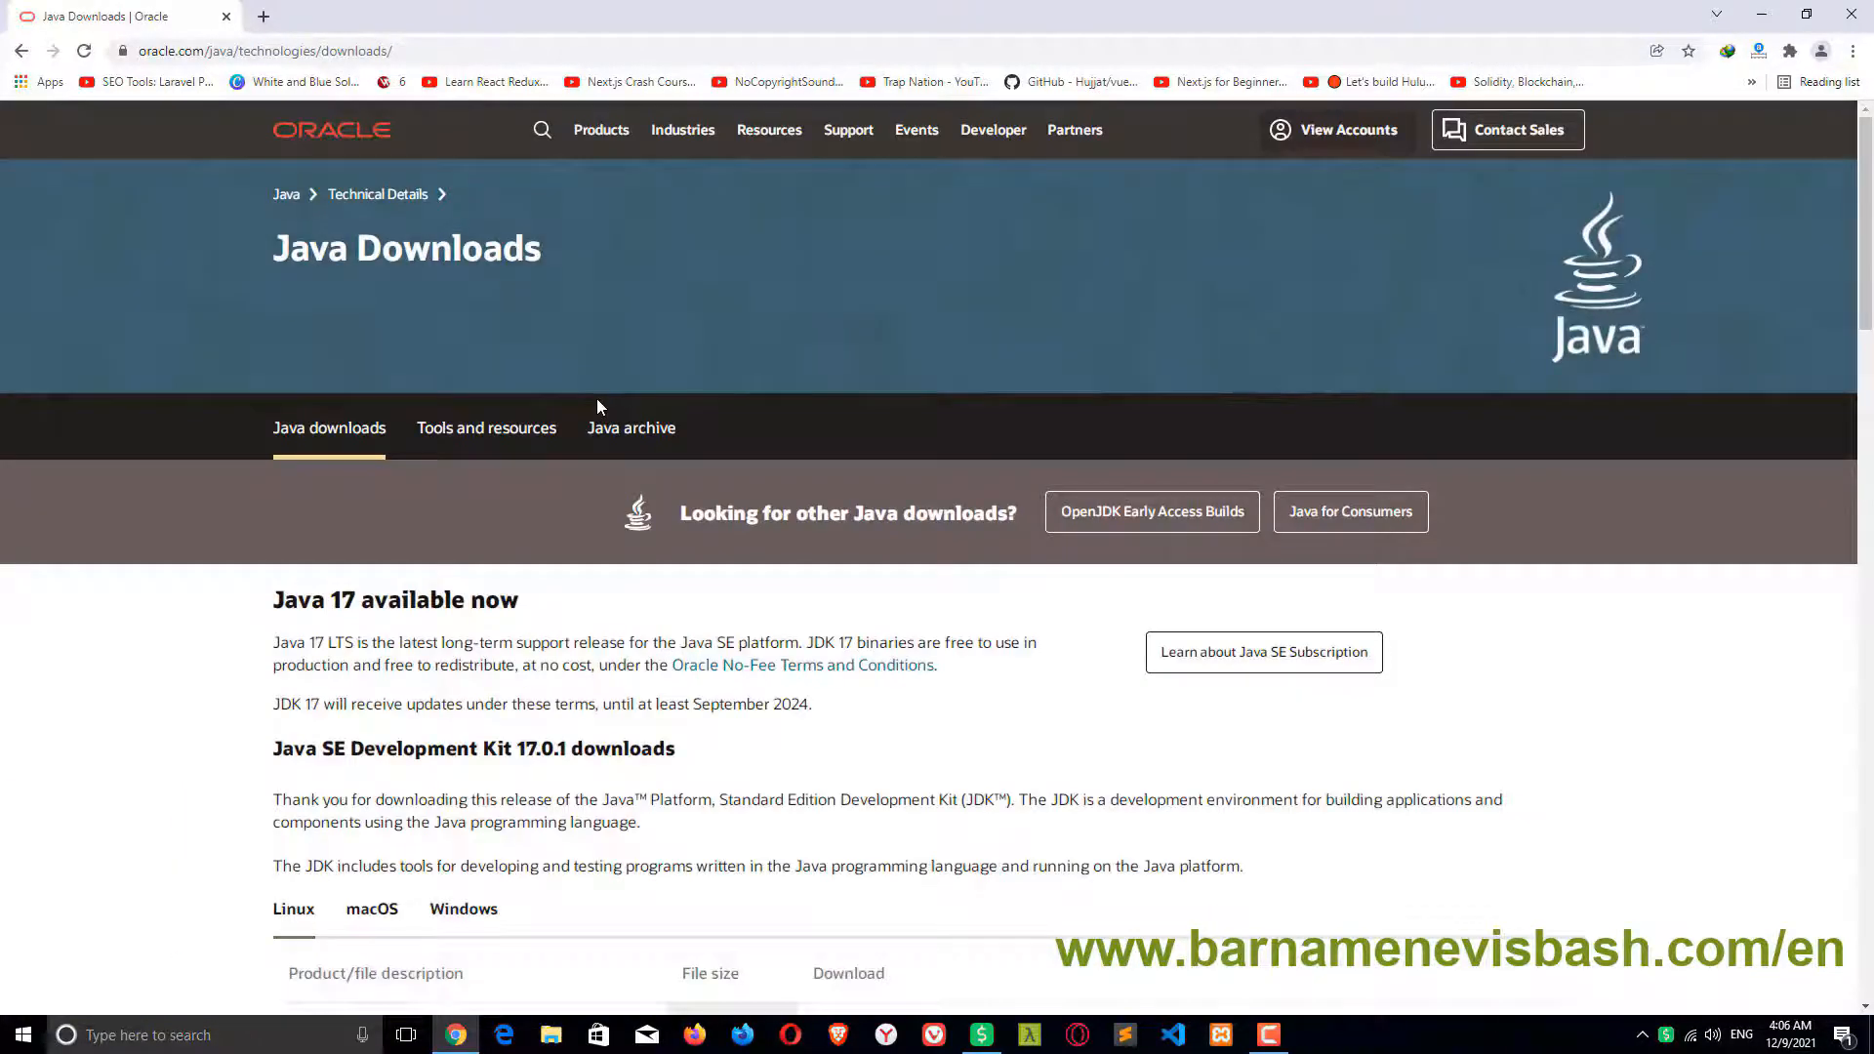
Show the Windows downloads for Java SE Development Kit 17.0.1 on the Java Downloads page
scroll(595, 398, down, 7)
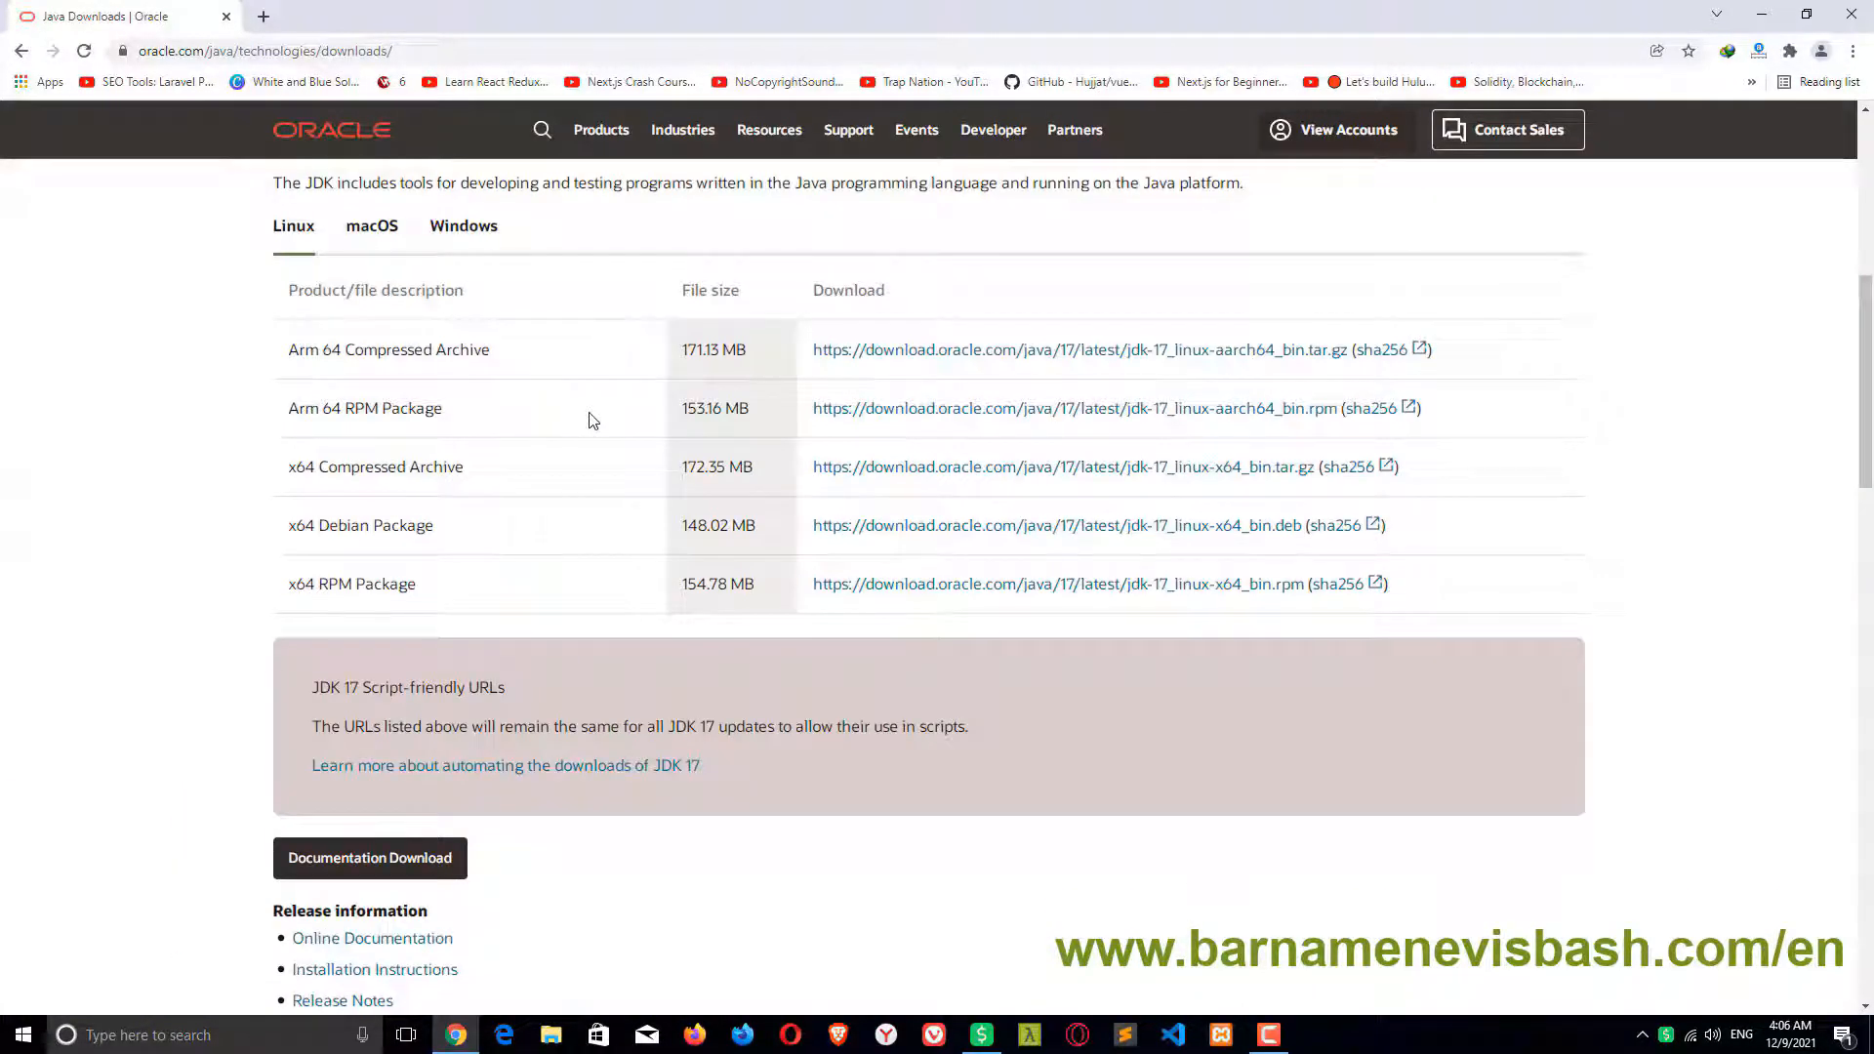
scroll(589, 418, up, 1)
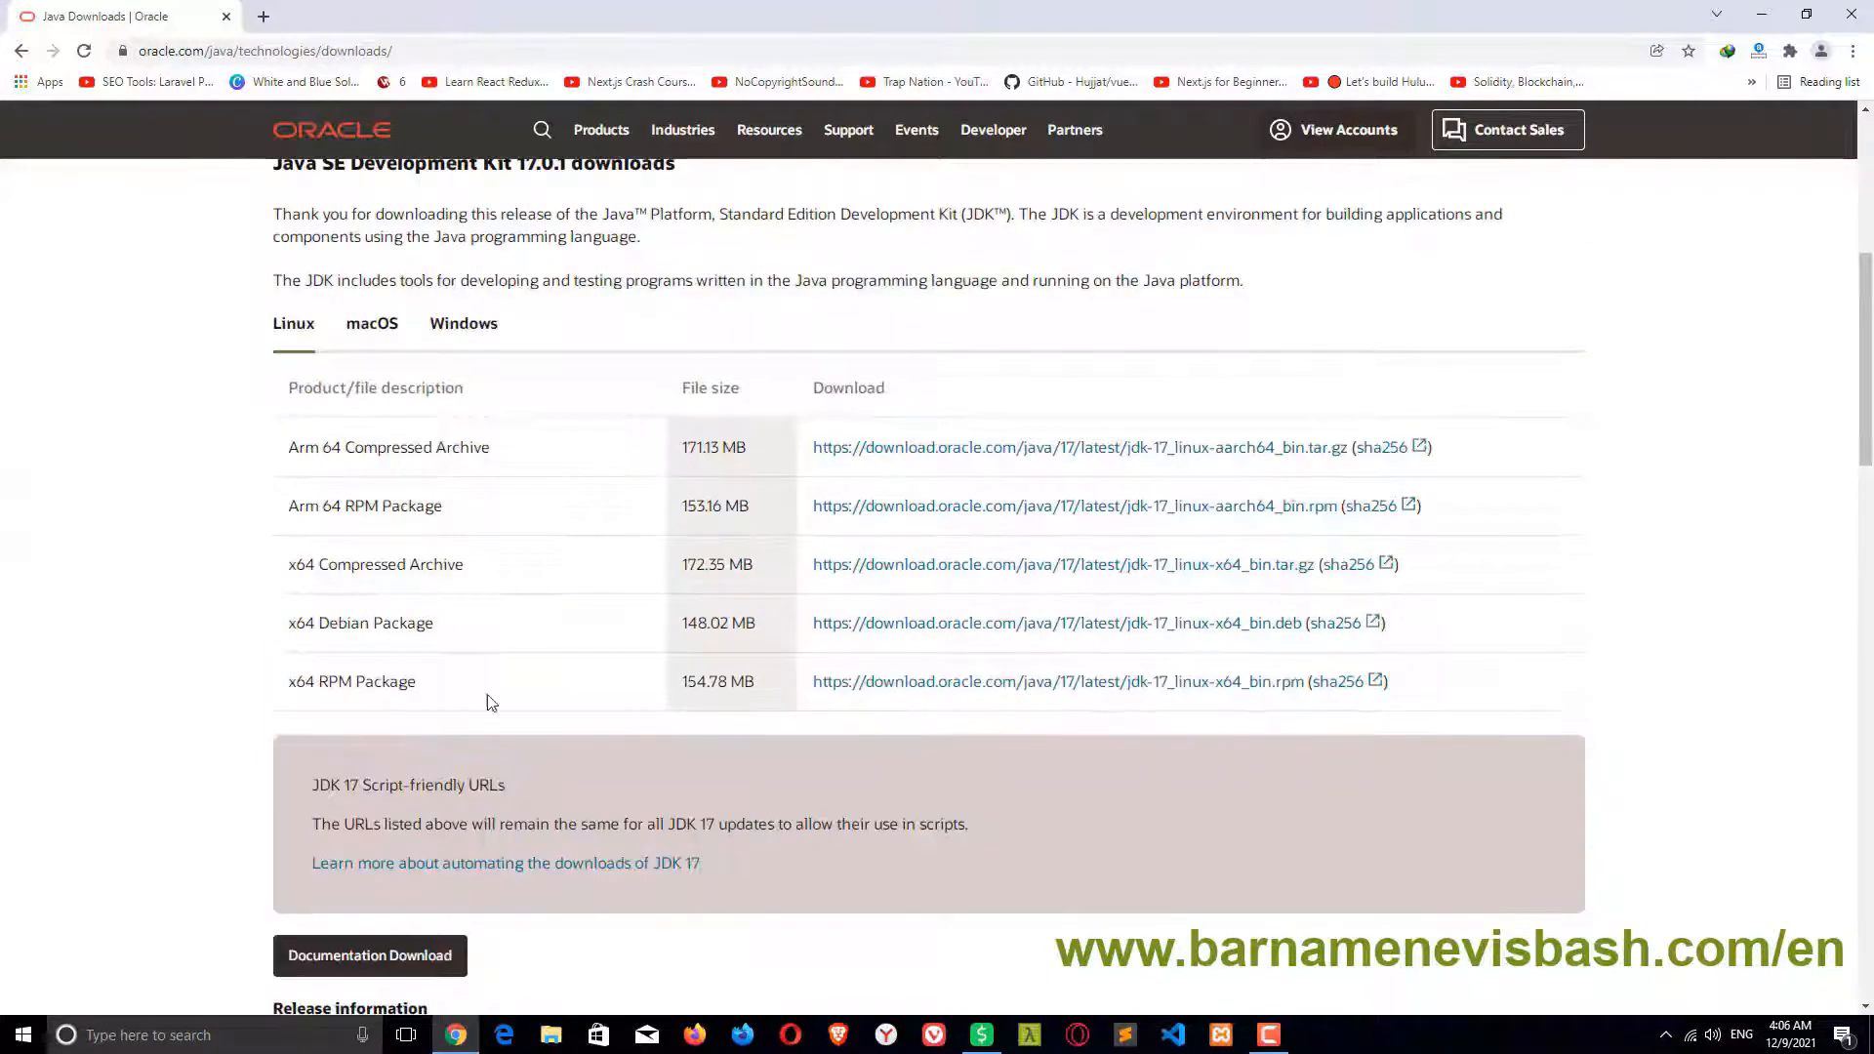
click(463, 323)
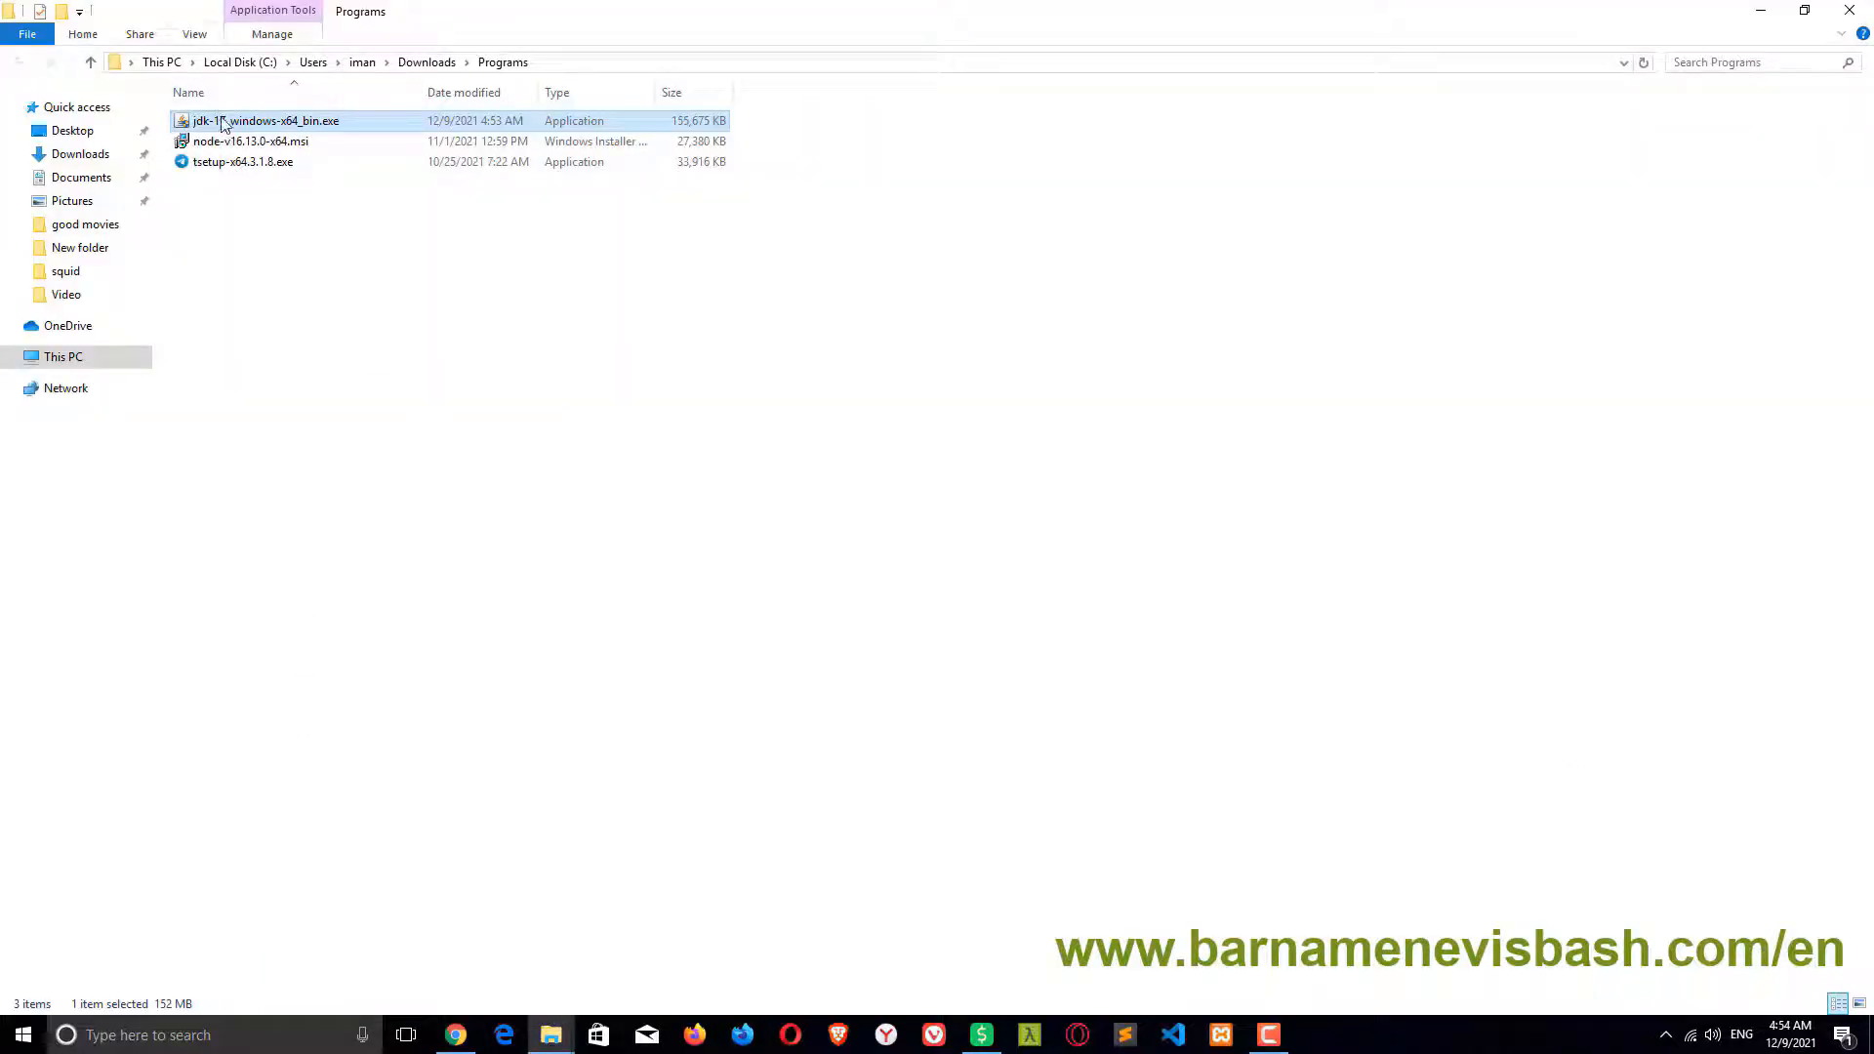
Run jdk-17_windows-x64_bin.exe as administrator and install JDK 17.0.1 into the default folder, closing the finished installer
right_click(222, 124)
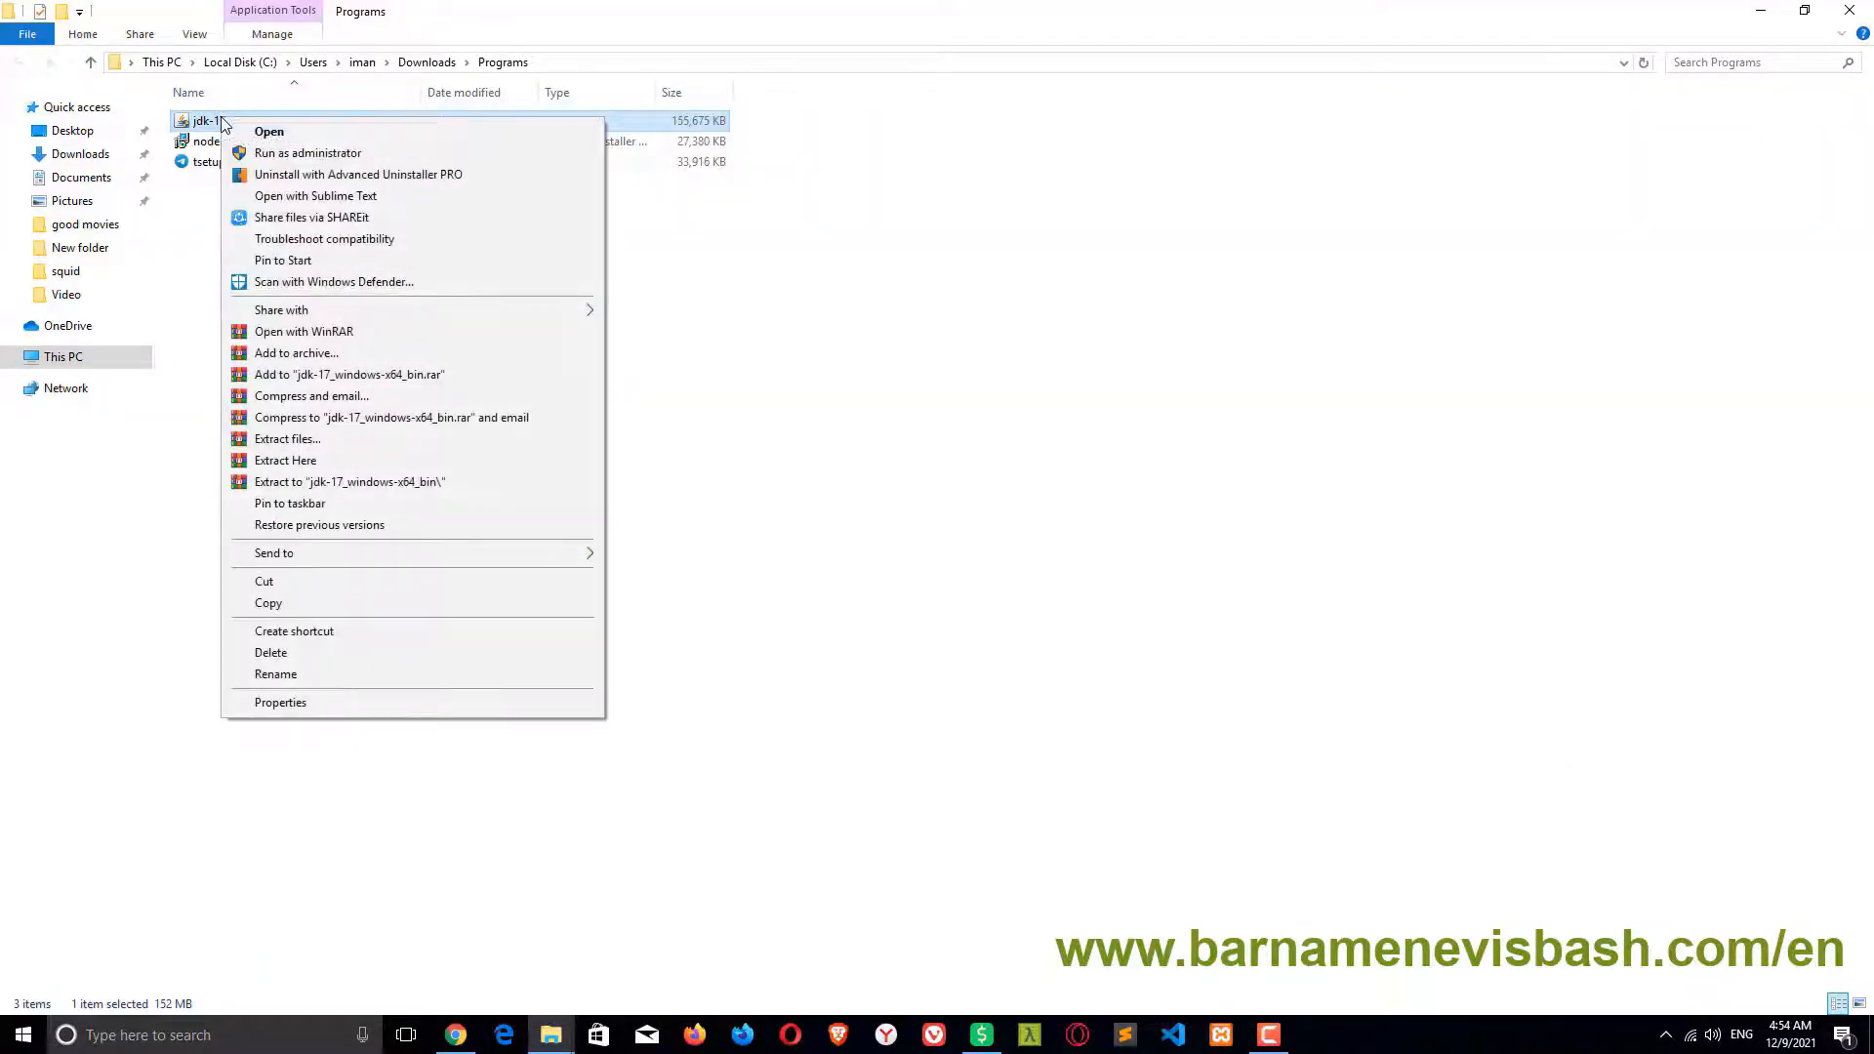
click(262, 154)
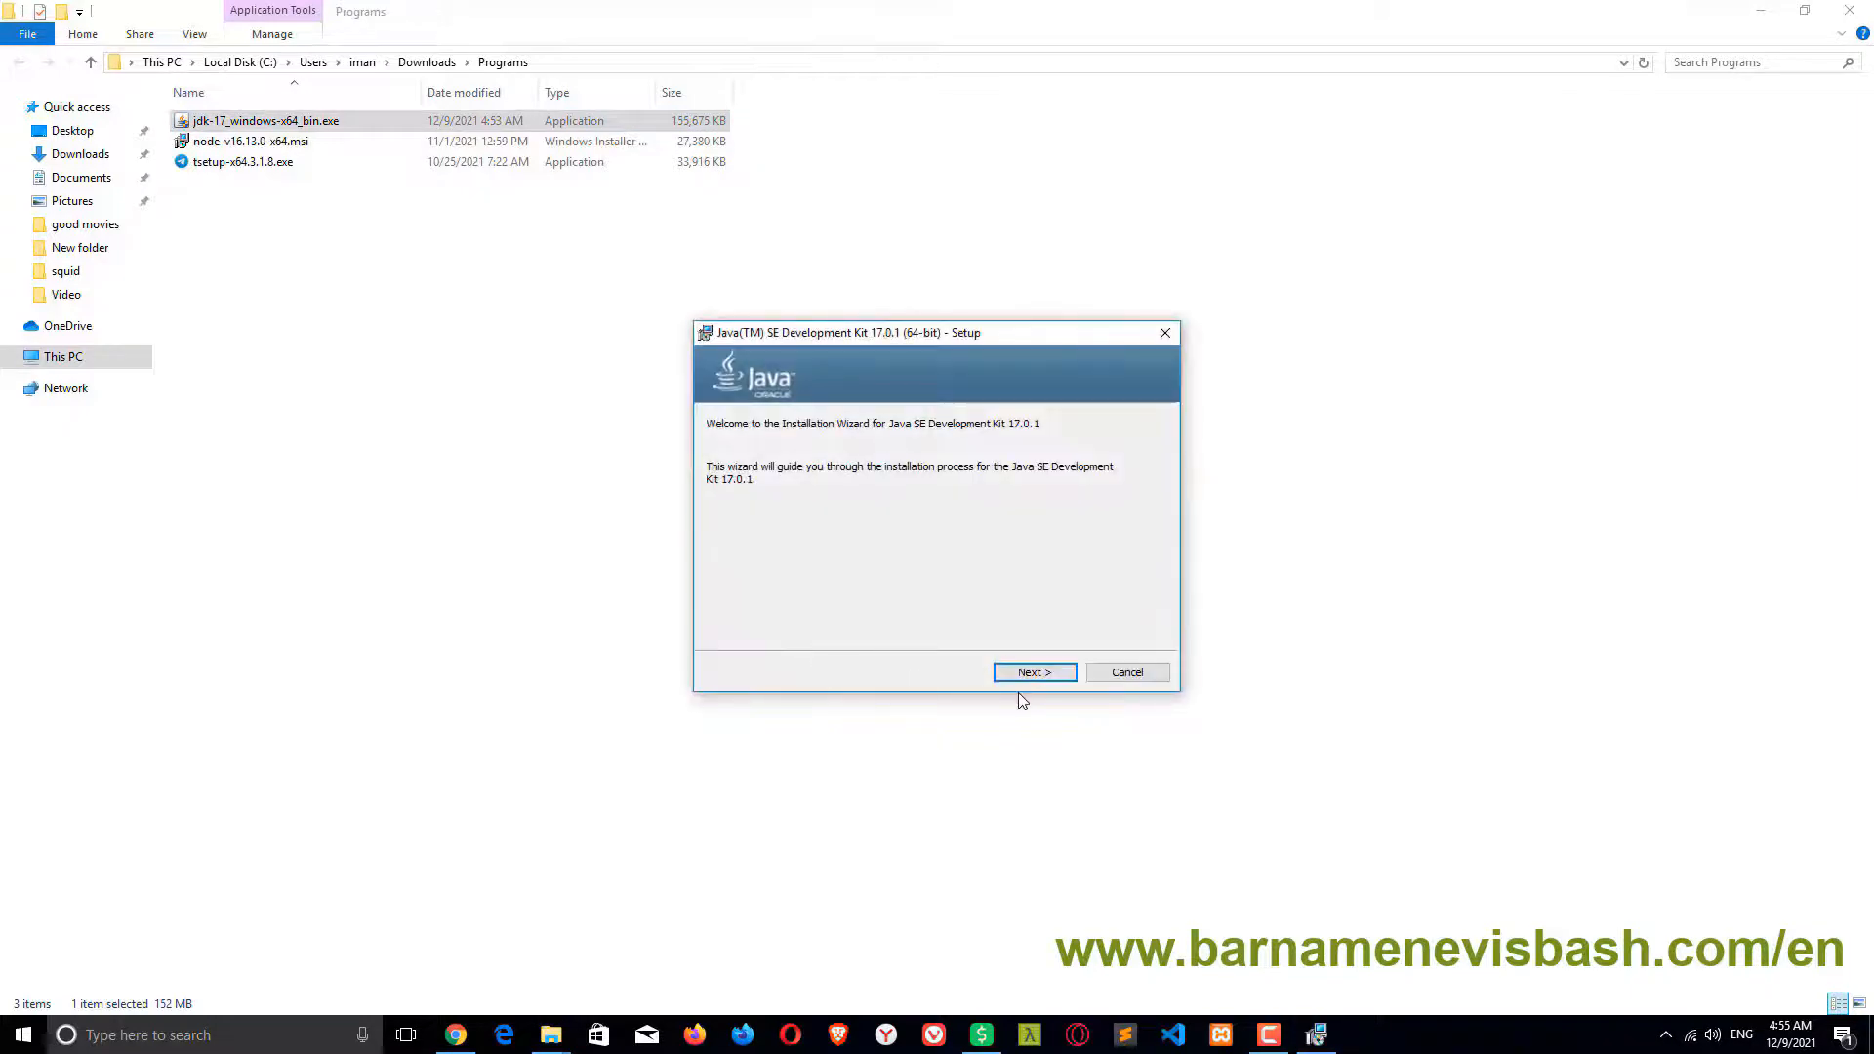
click(1034, 674)
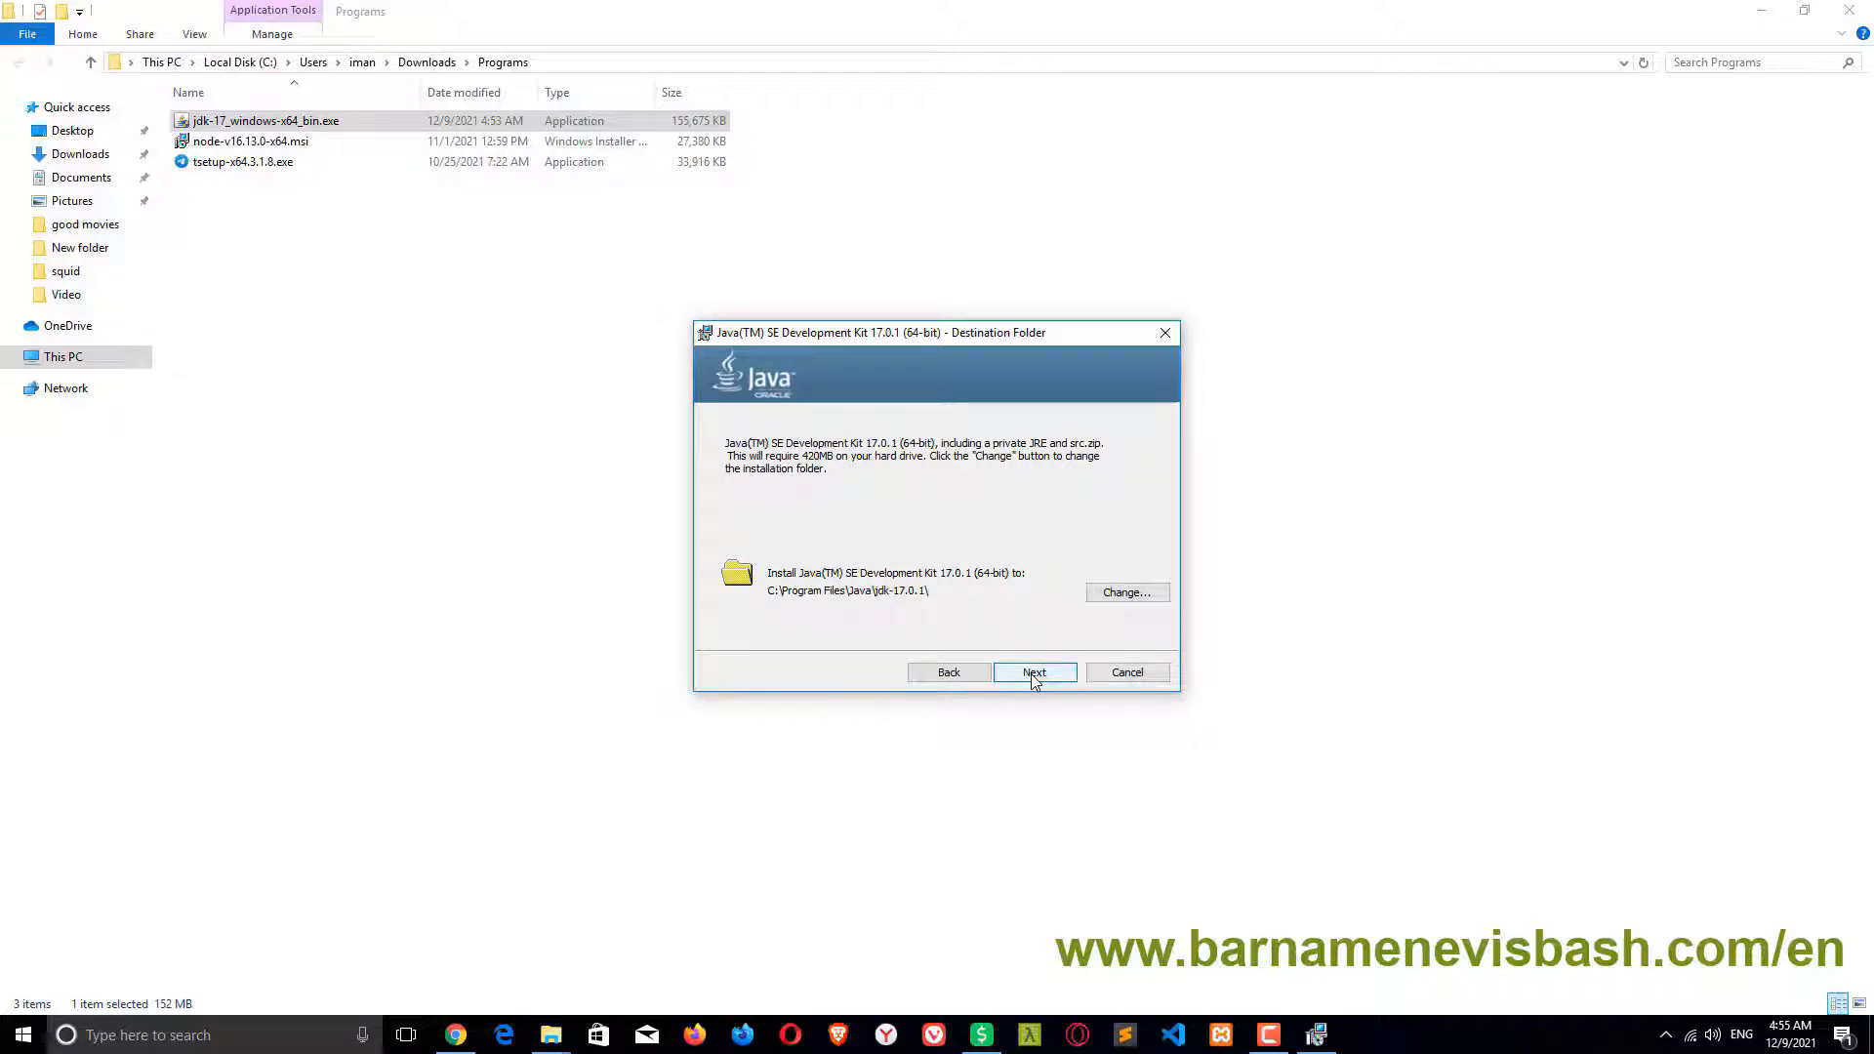
click(1032, 675)
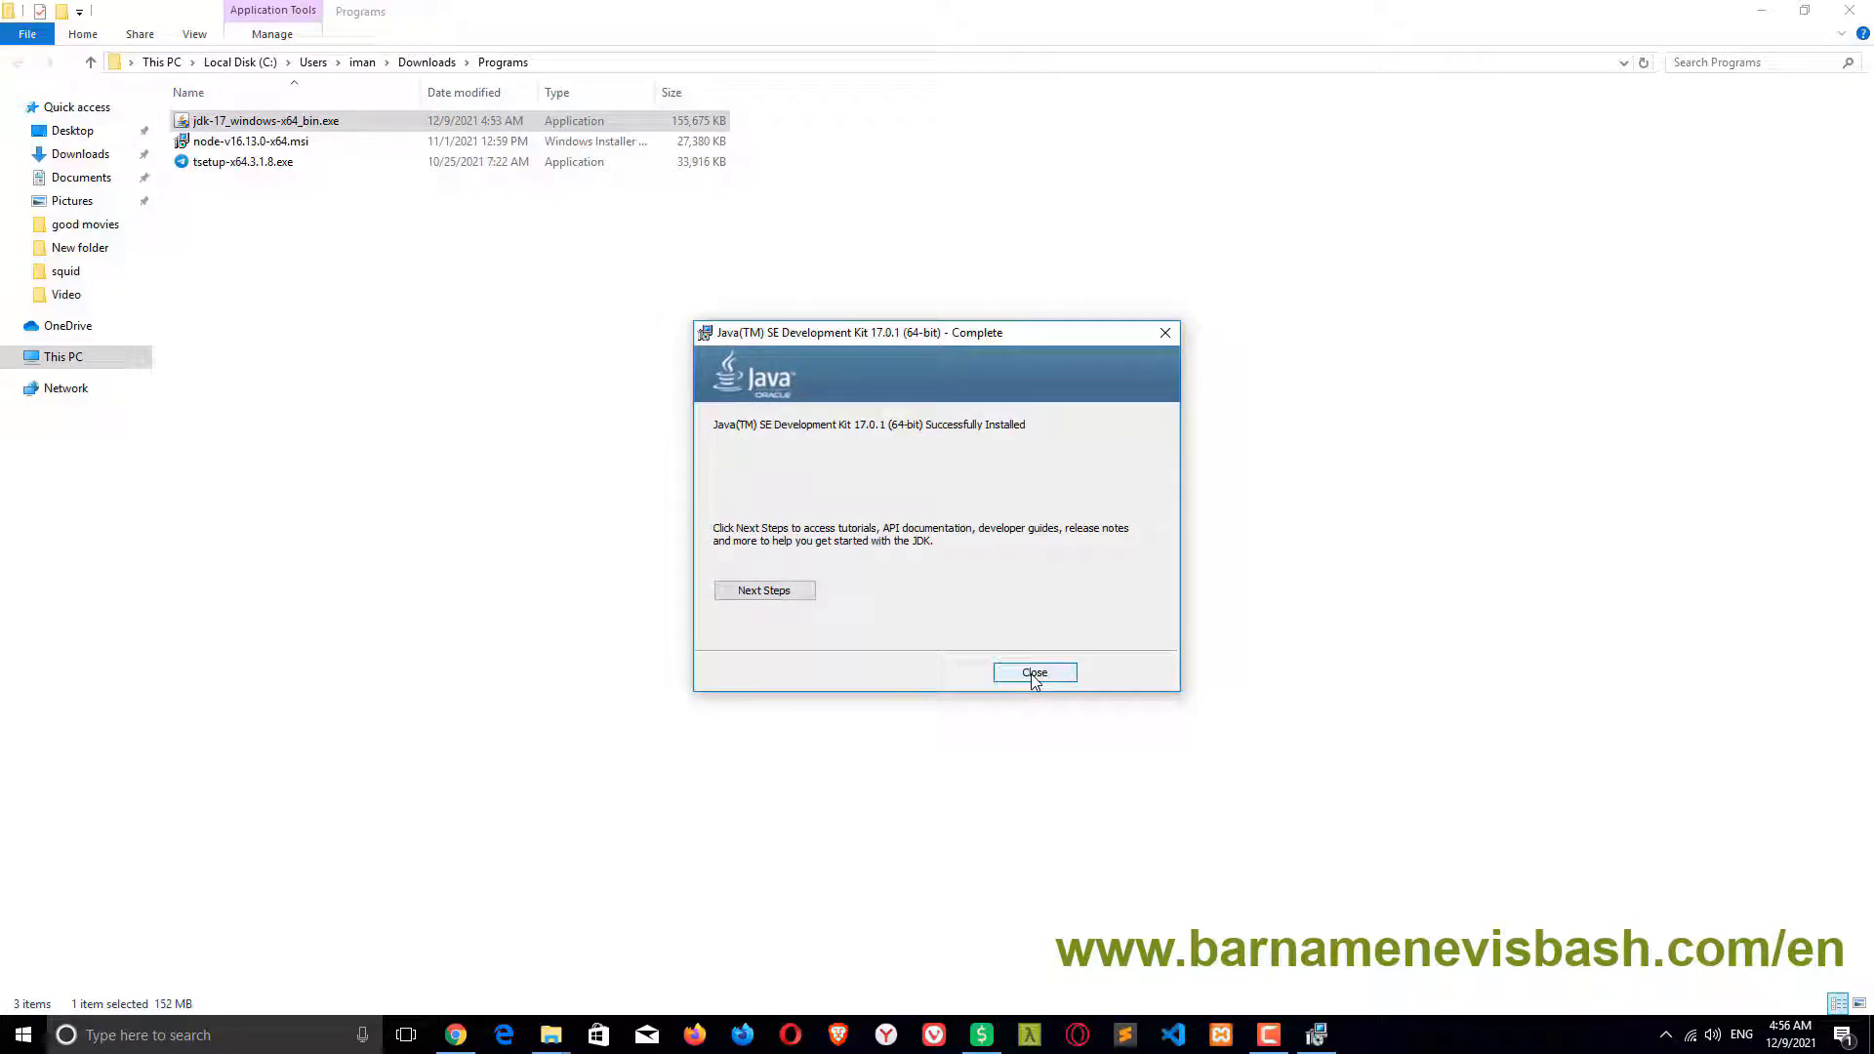
click(1035, 673)
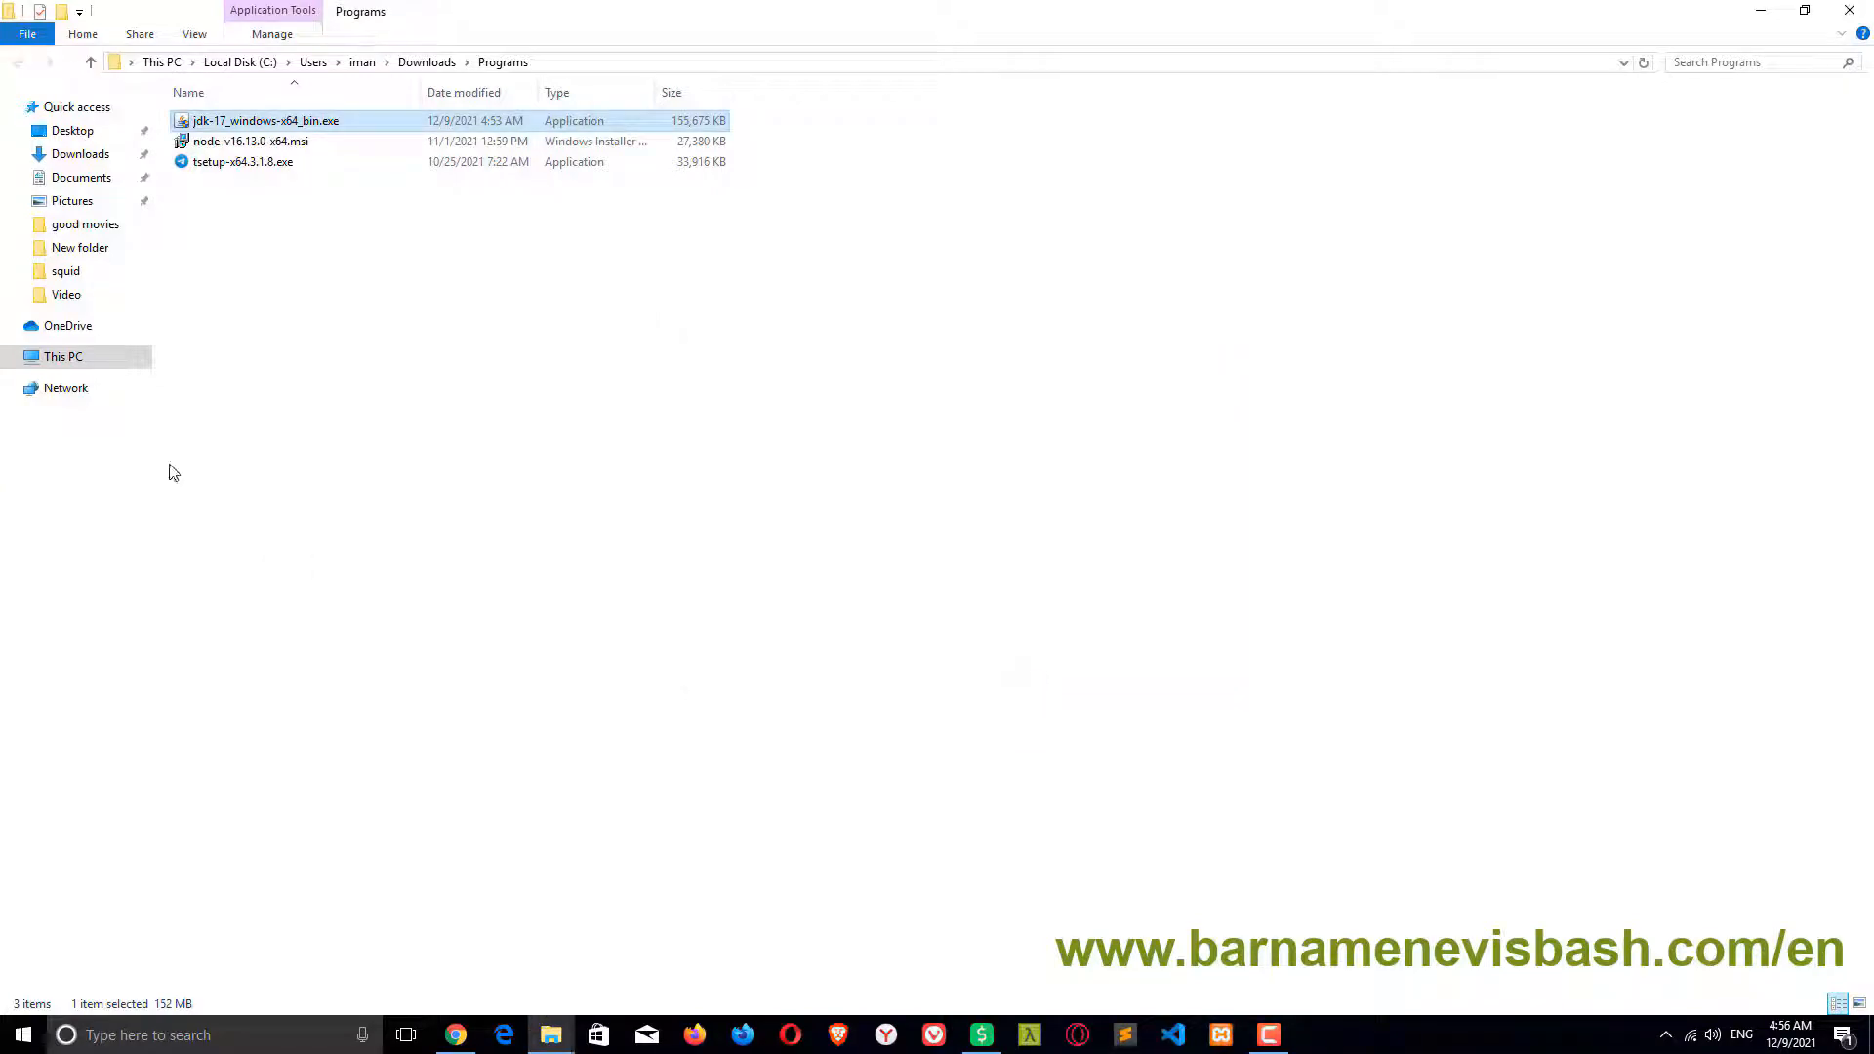
Browse on drive C: to the folder Program Files\Java\jdk-17.0.1\bin
click(59, 356)
double_click(308, 234)
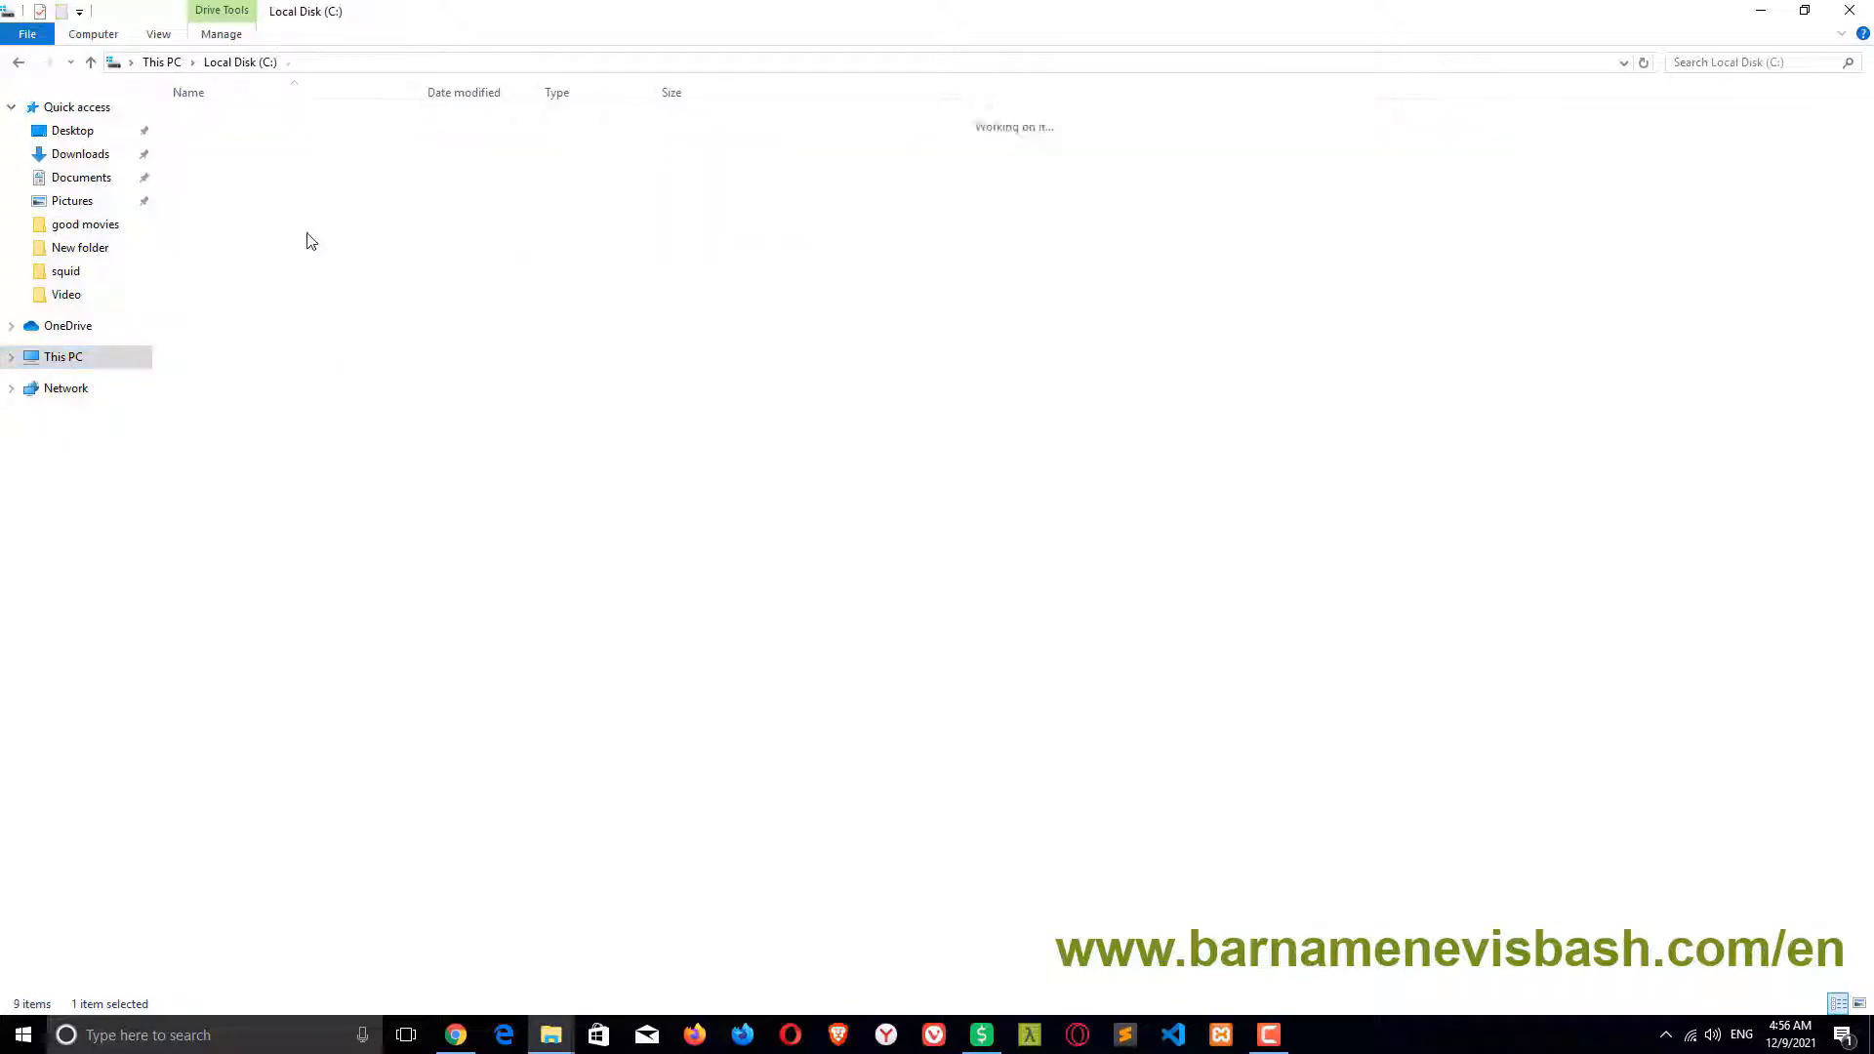
double_click(239, 169)
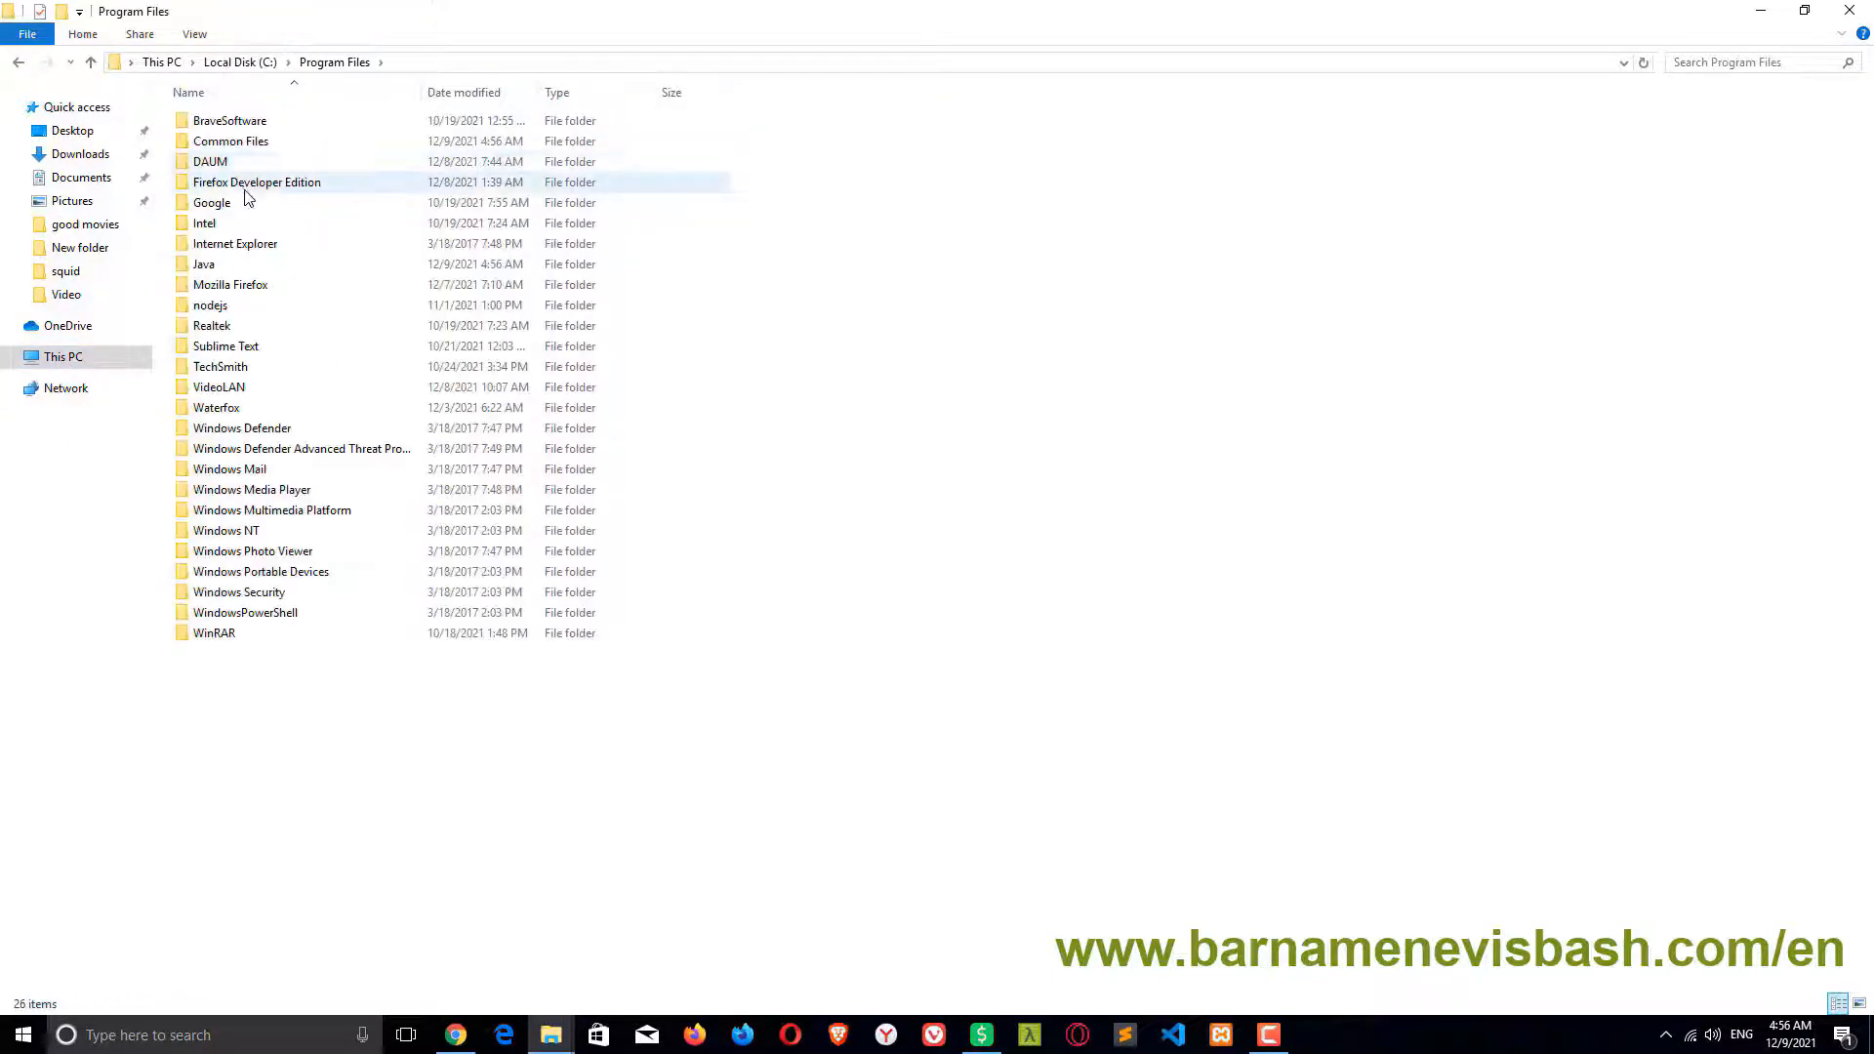
double_click(248, 262)
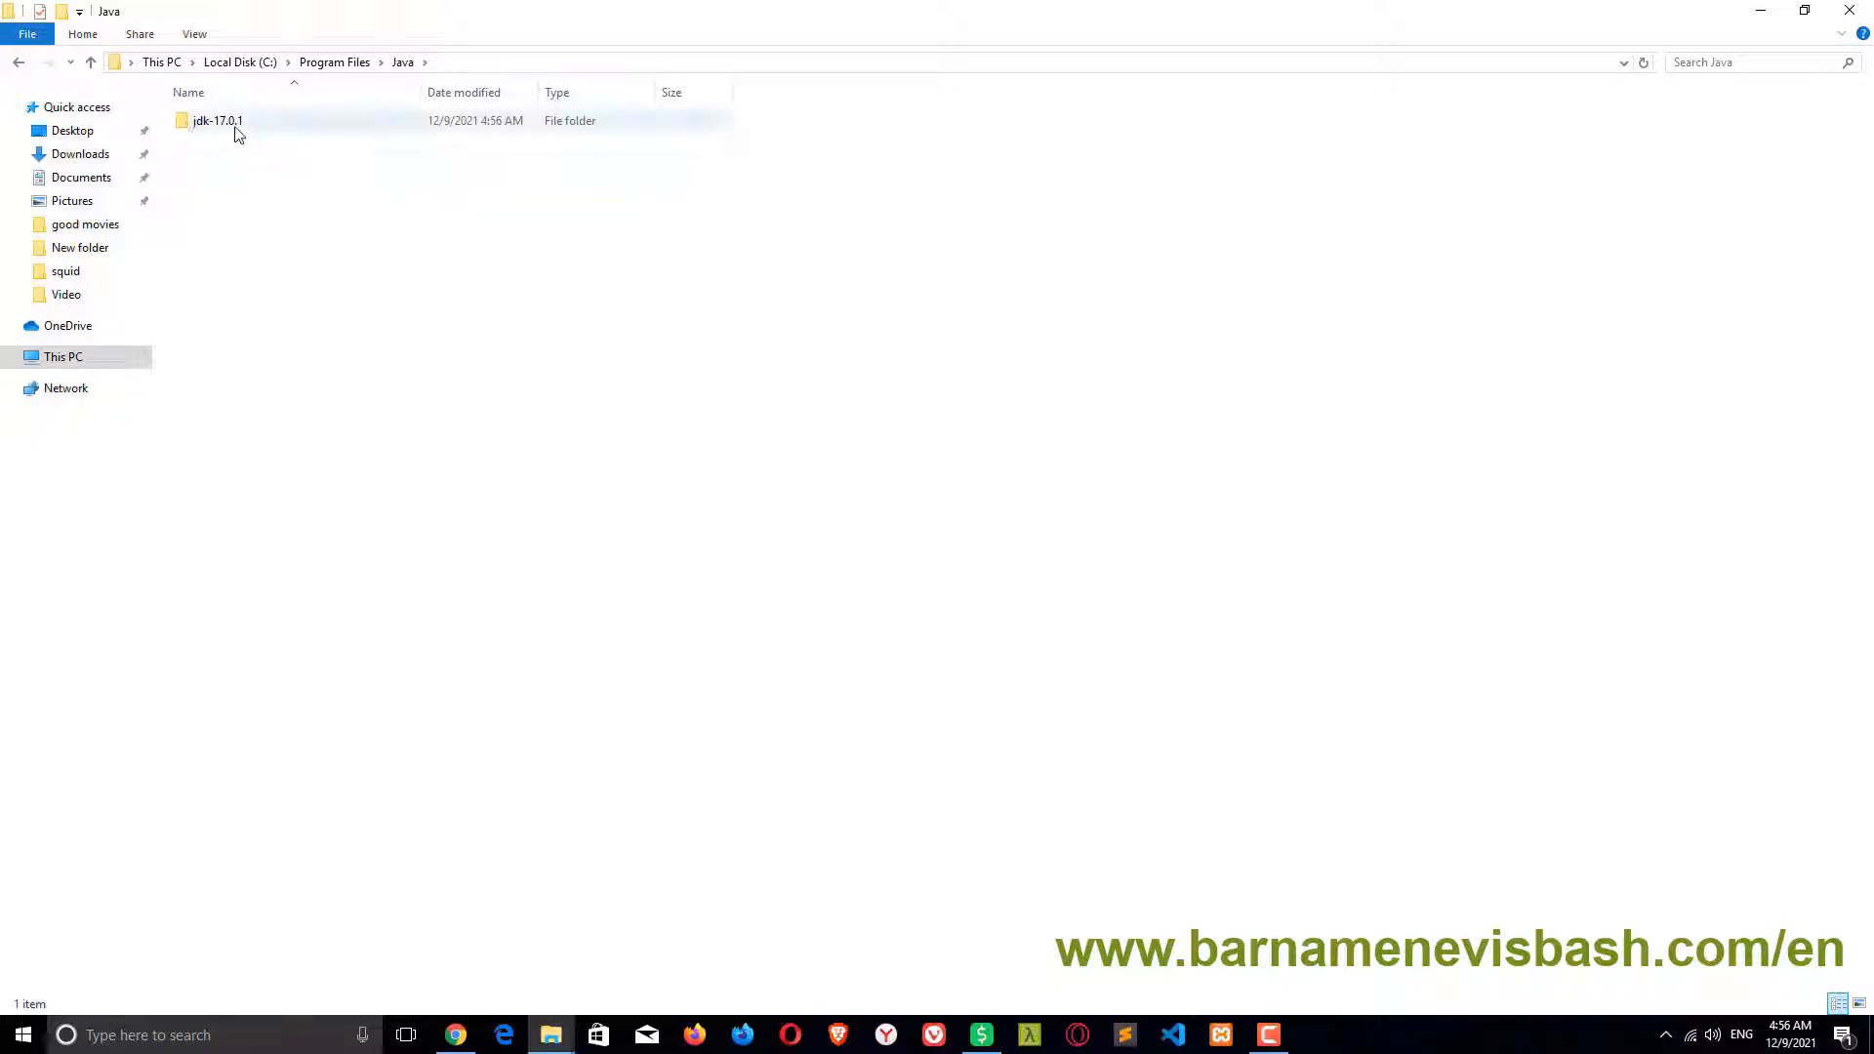
double_click(235, 125)
double_click(221, 125)
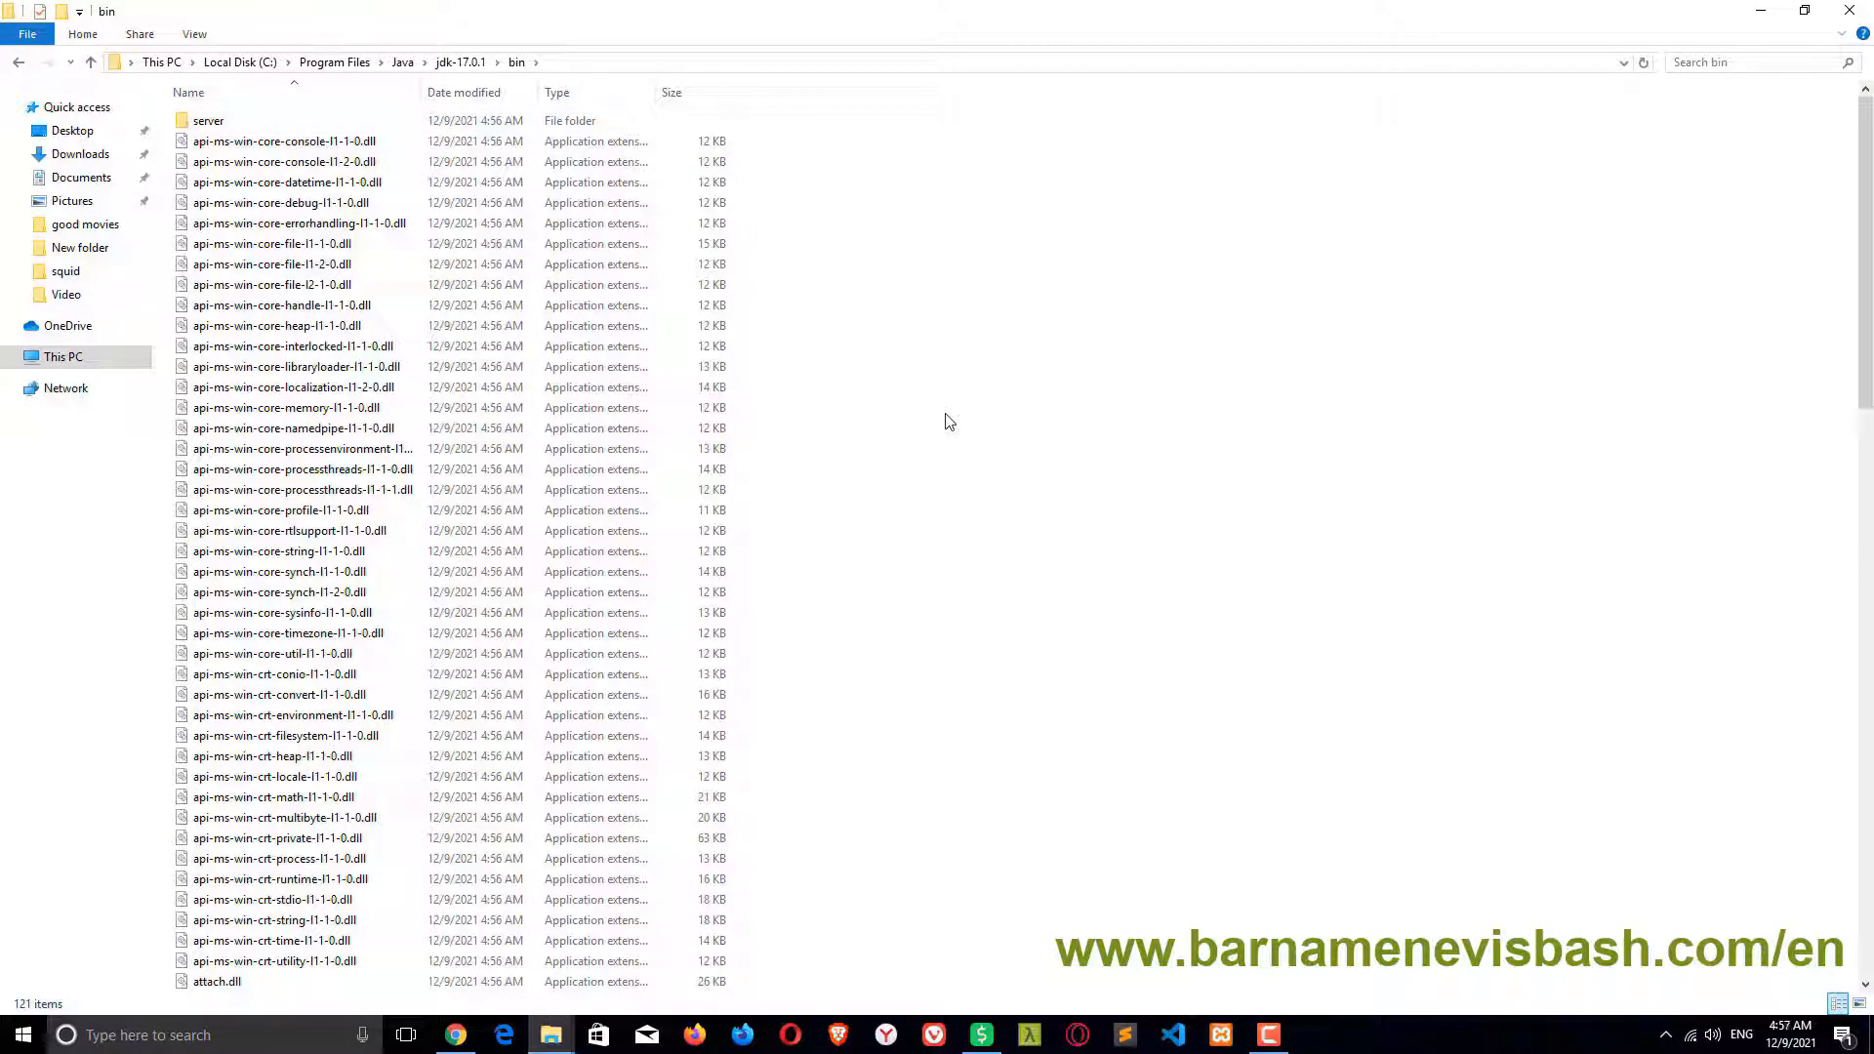
Copy the bin folder's full path, C:\Program Files\Java\jdk-17.0.1\bin, and minimize the file window
click(576, 63)
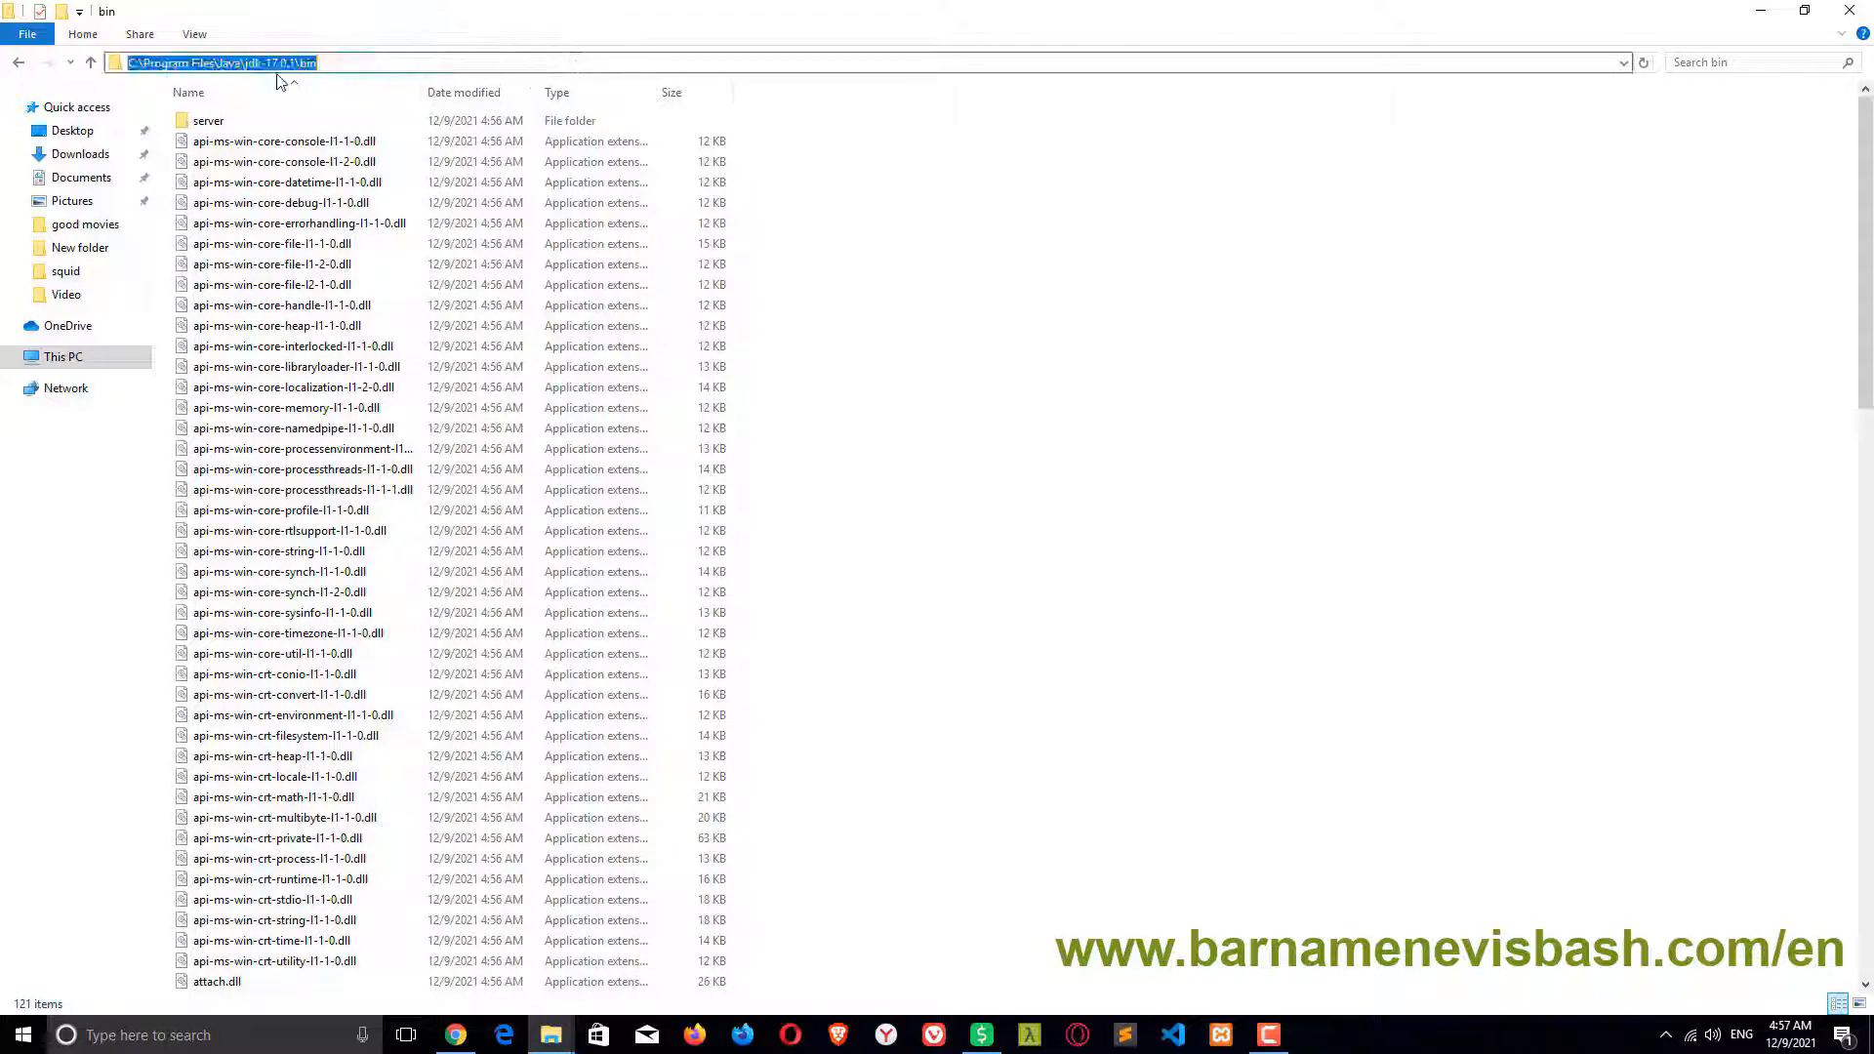
right_click(283, 69)
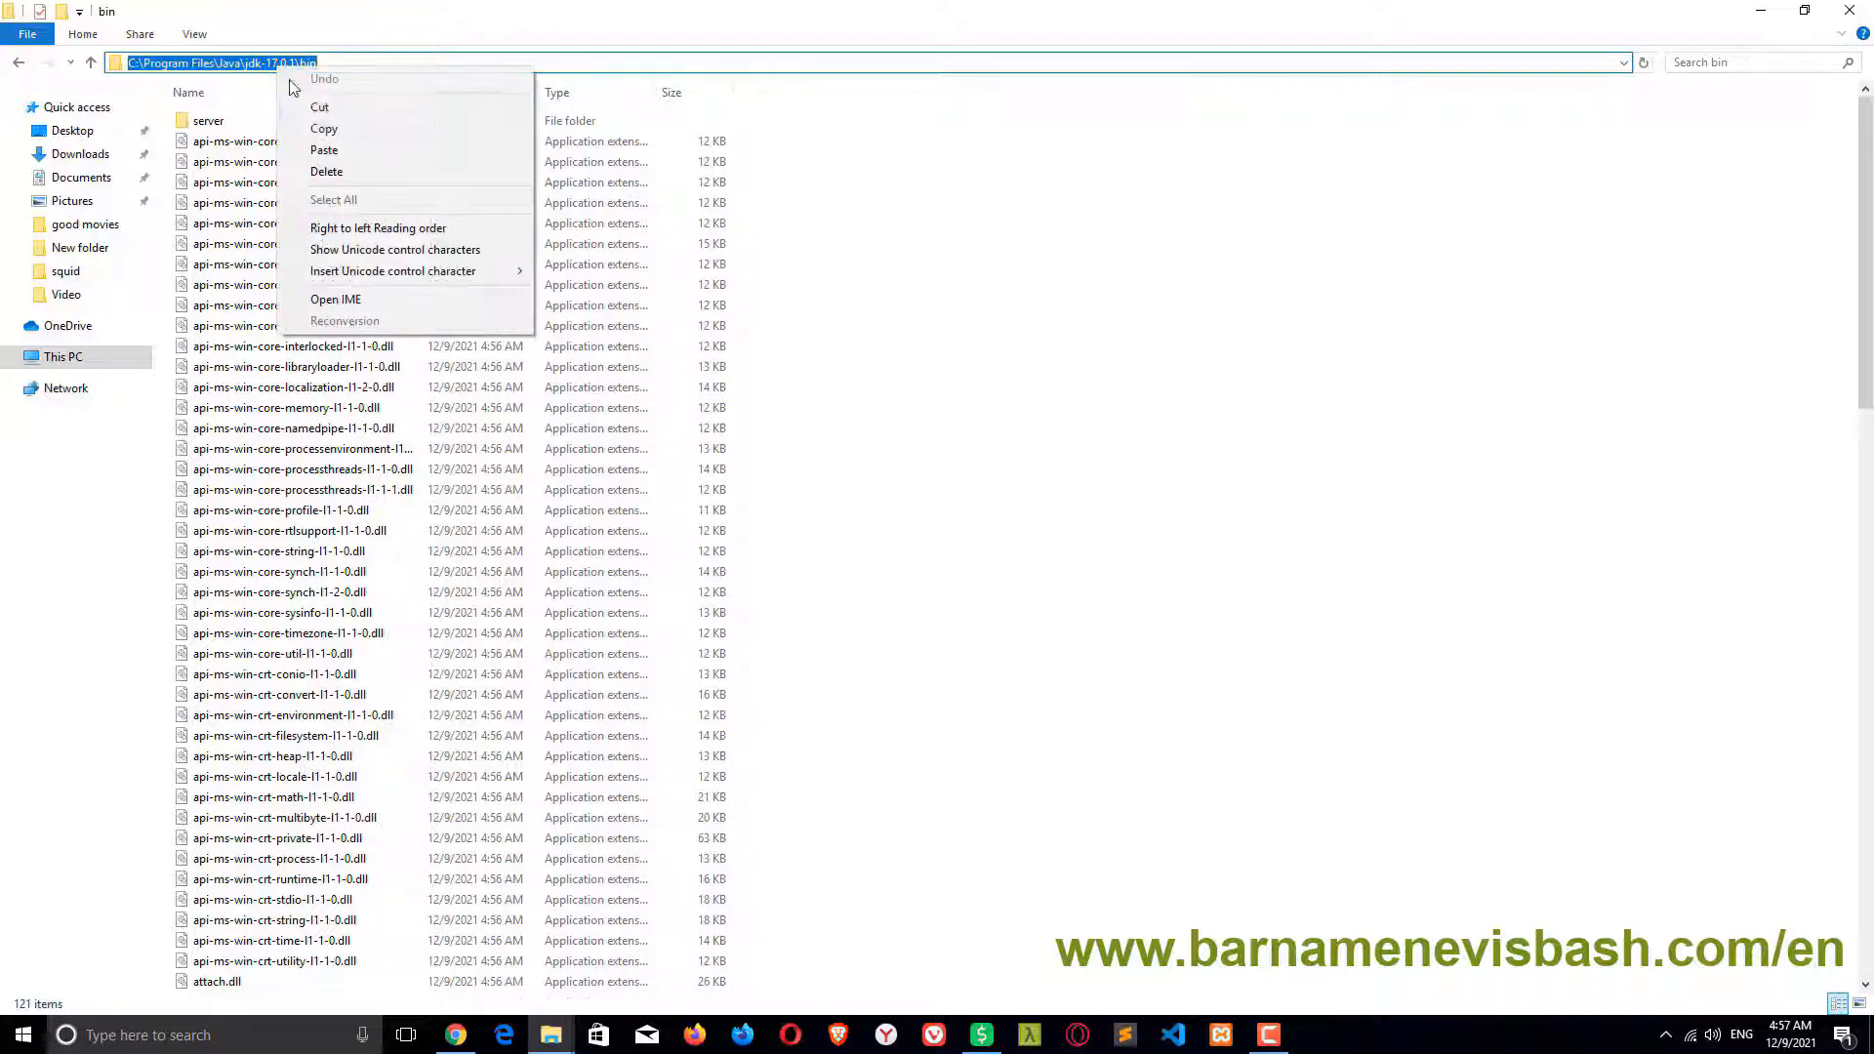
click(324, 128)
click(1760, 10)
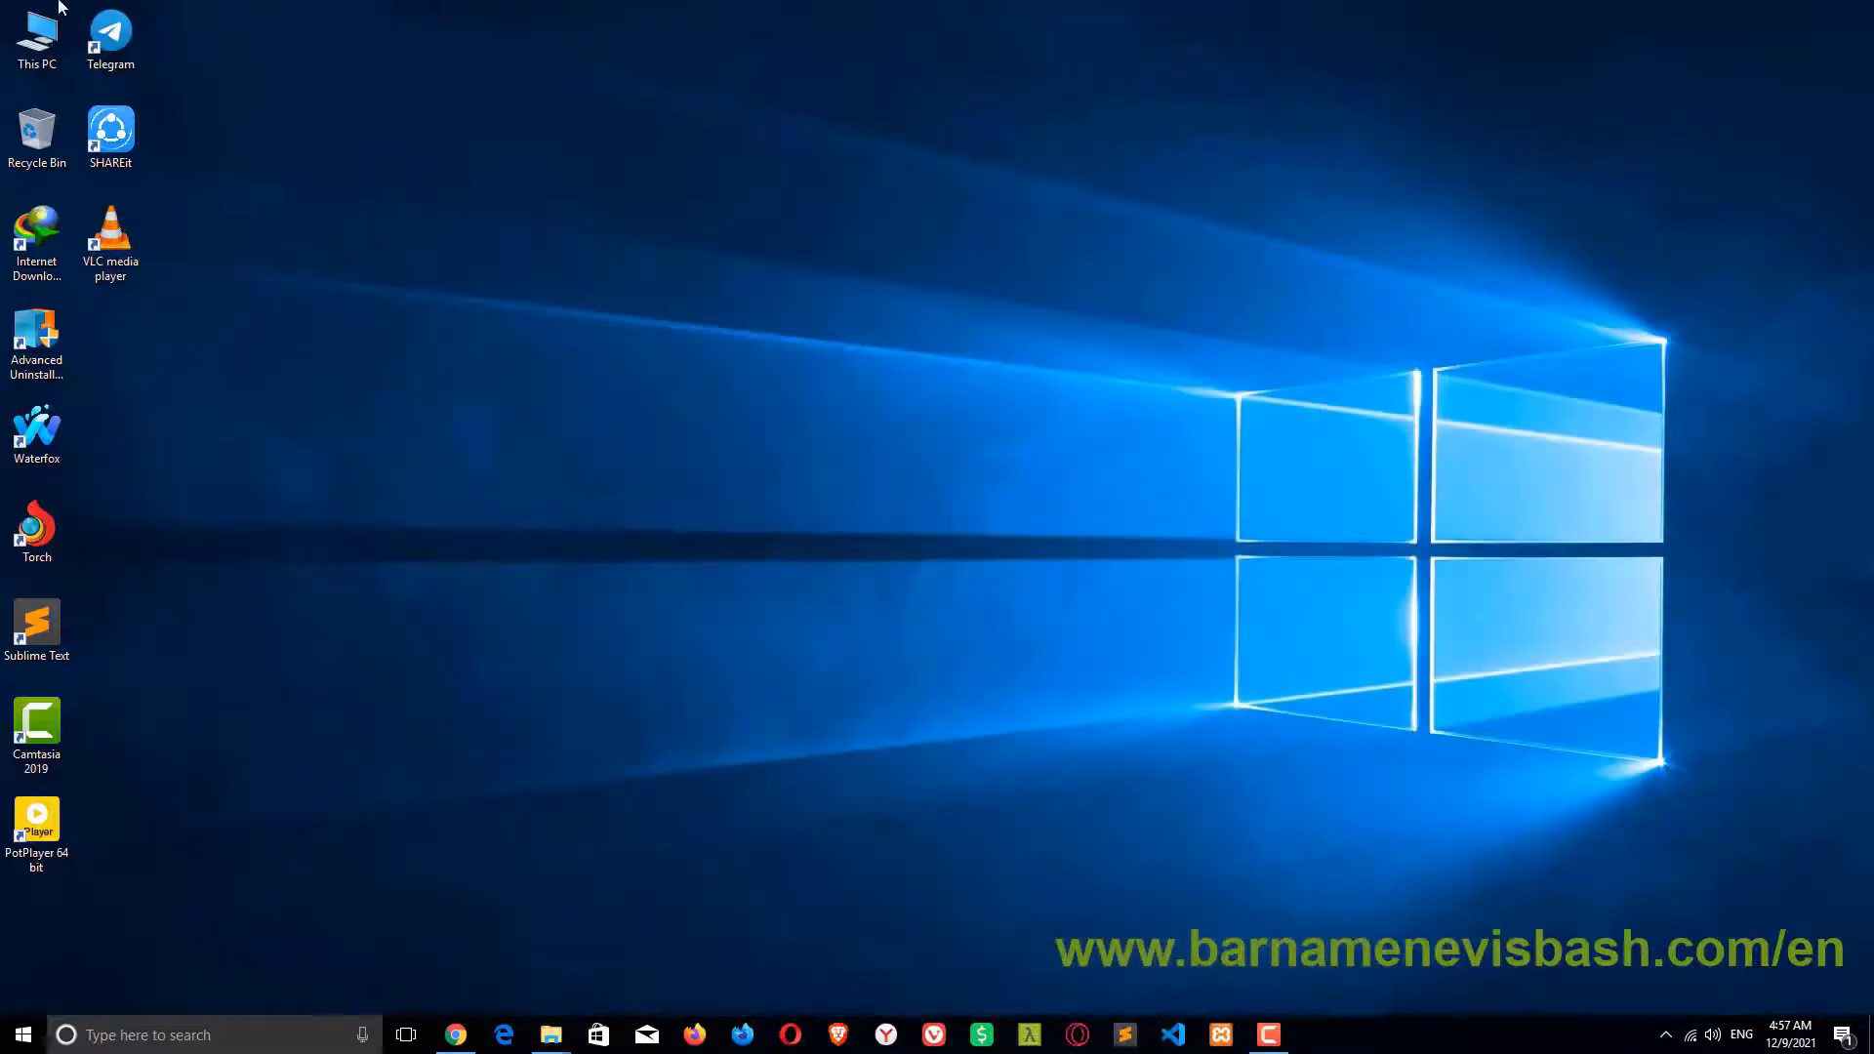
Open the Environment Variables dialog from the computer's advanced system settings
right_click(30, 33)
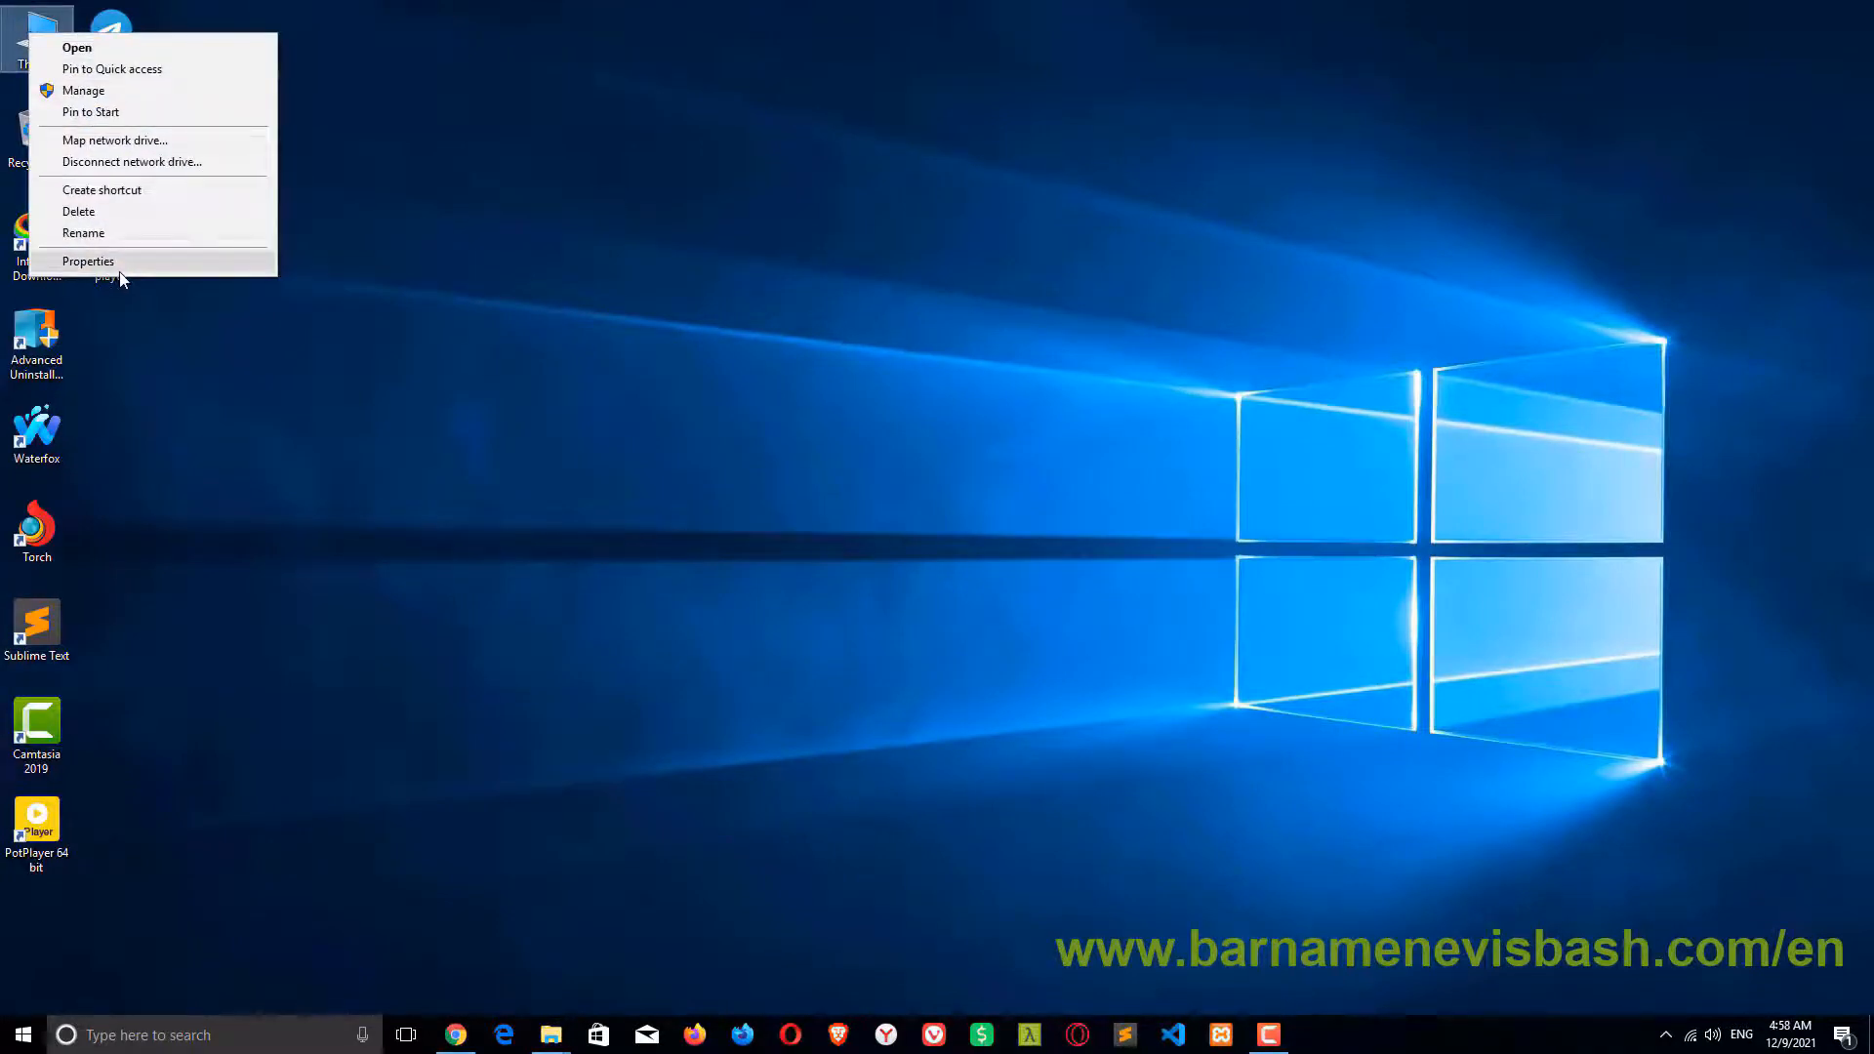
click(119, 265)
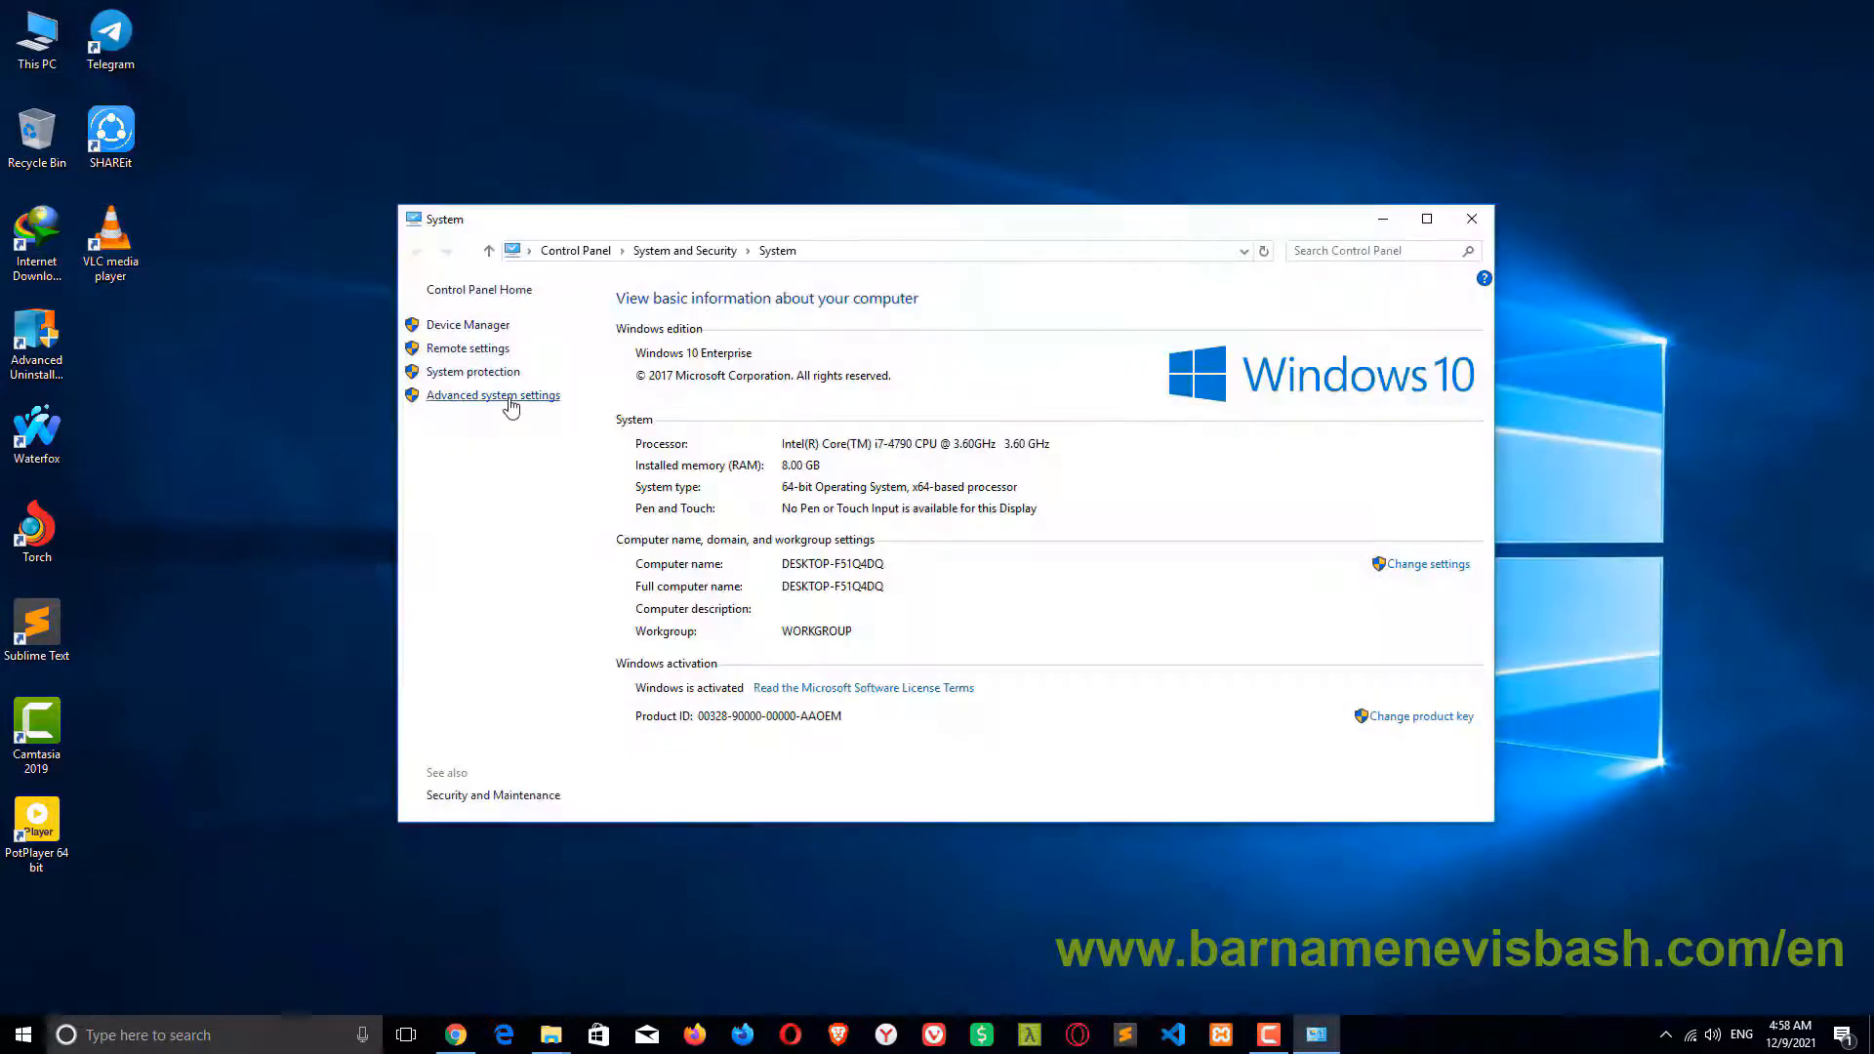
click(507, 397)
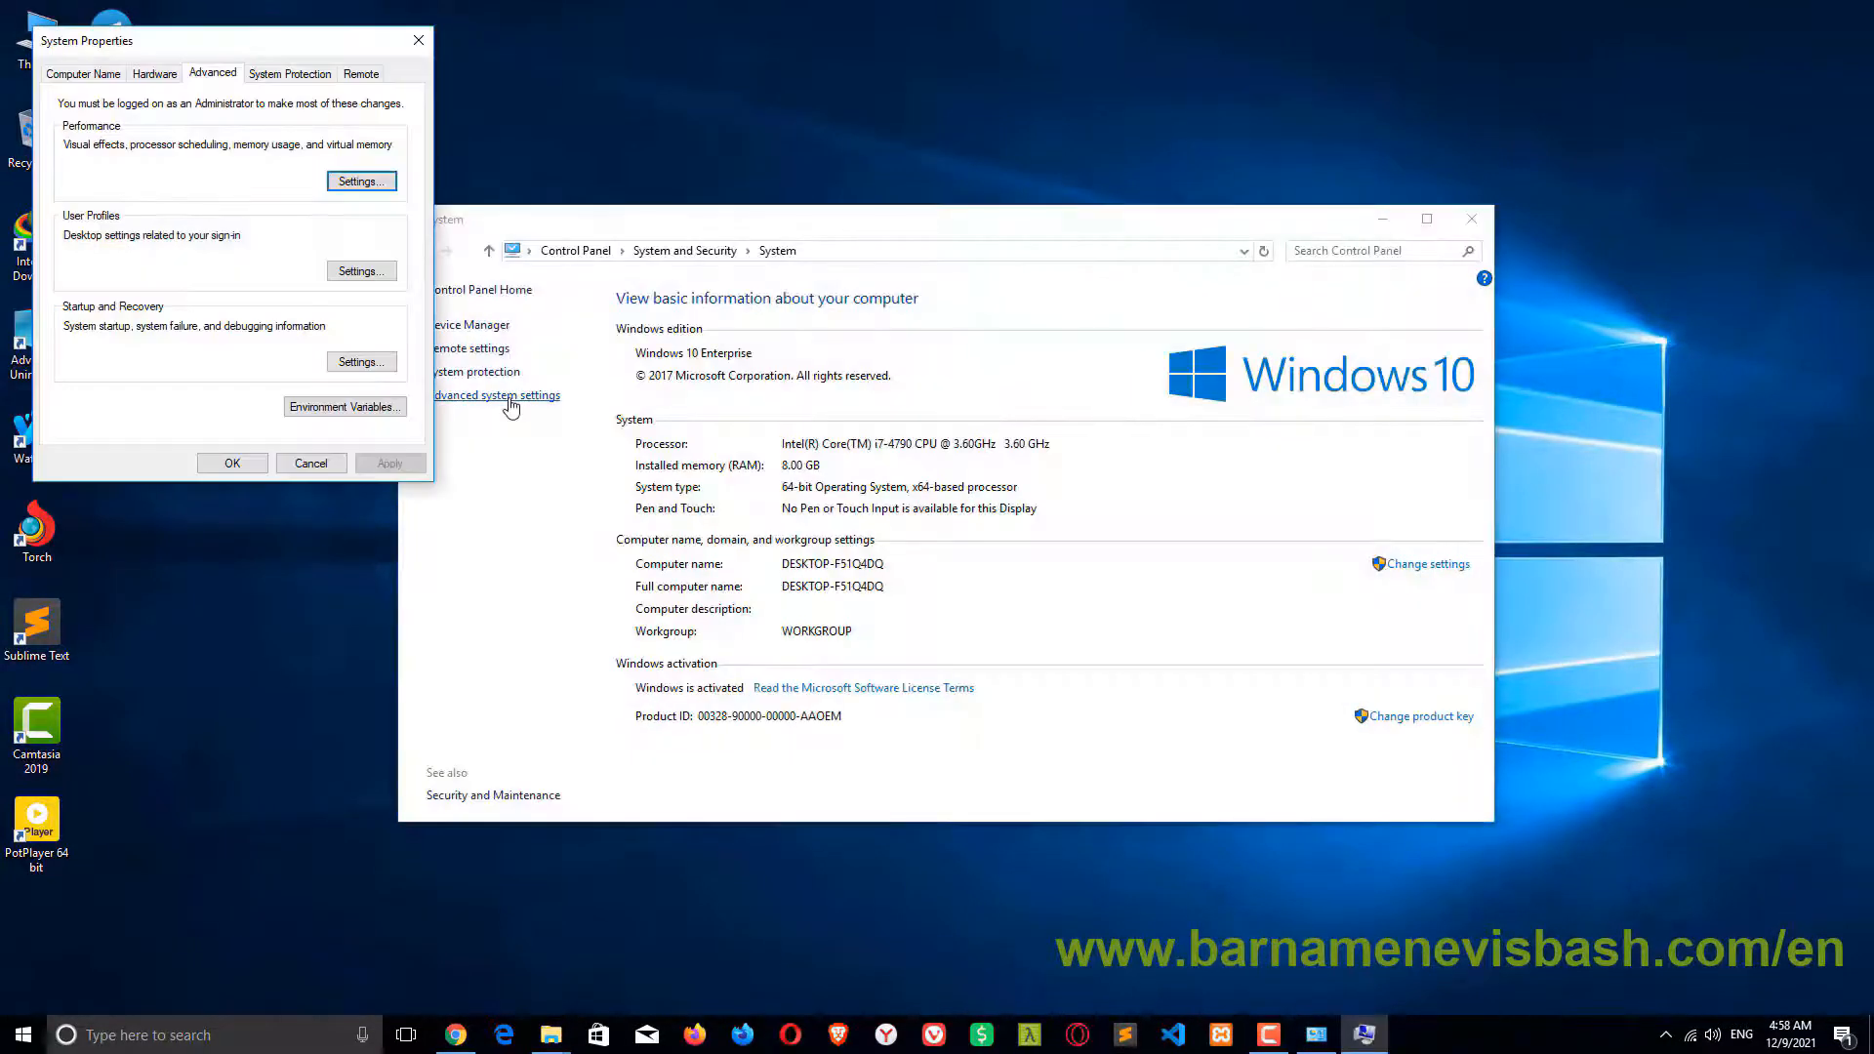
click(306, 414)
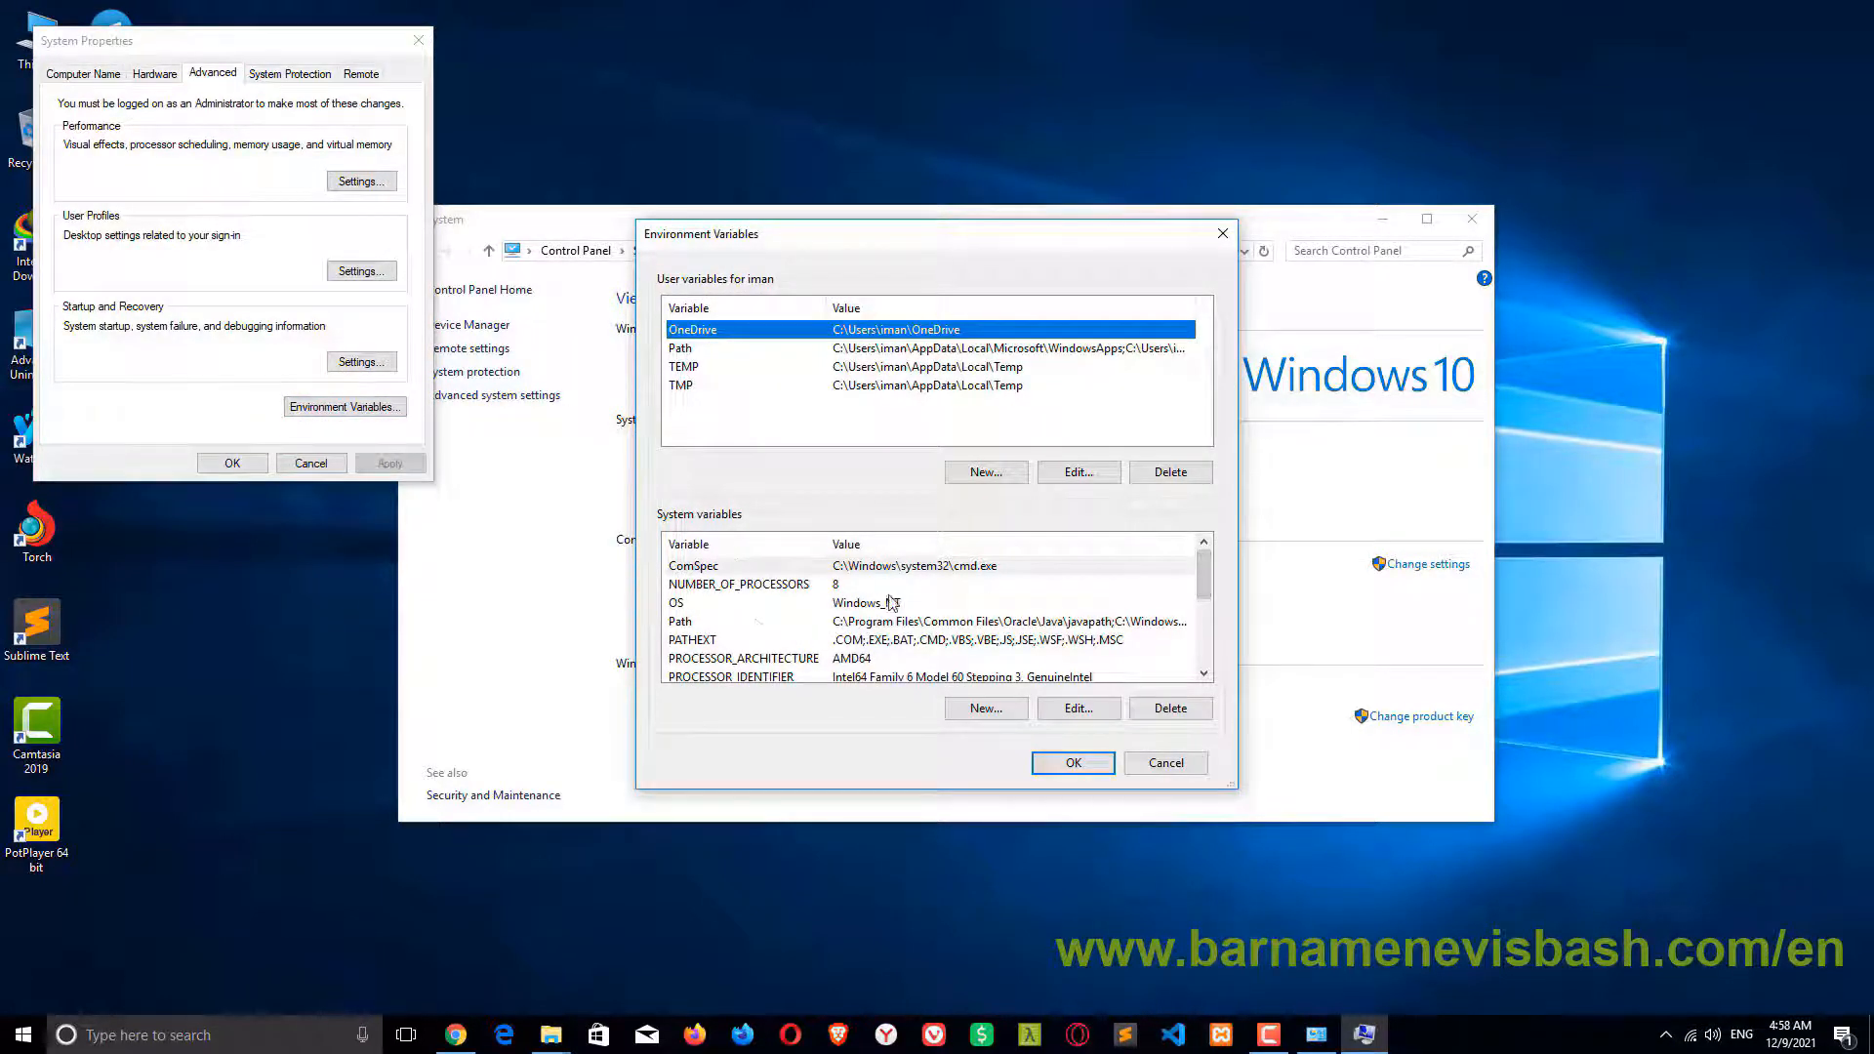
Add C:\Program Files\Java\jdk-17.0.1\bin as a new entry in the system variable Path
click(698, 621)
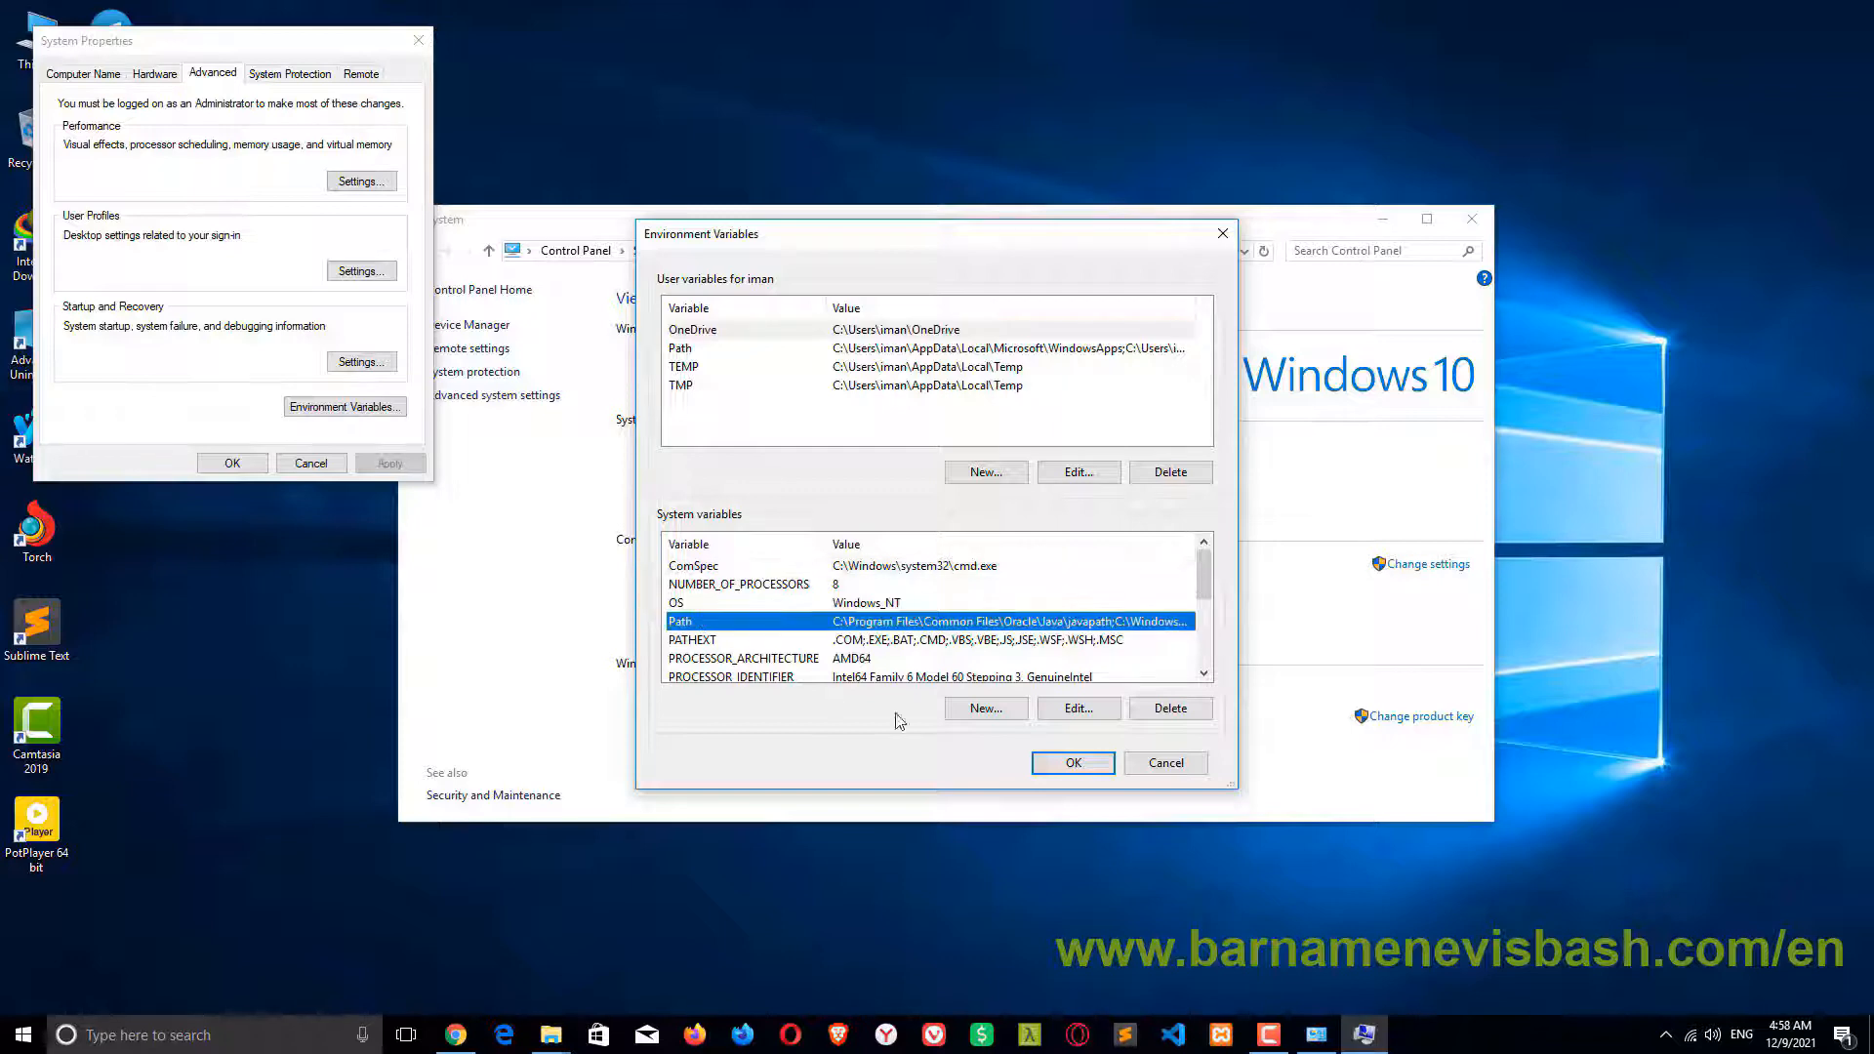
click(1080, 715)
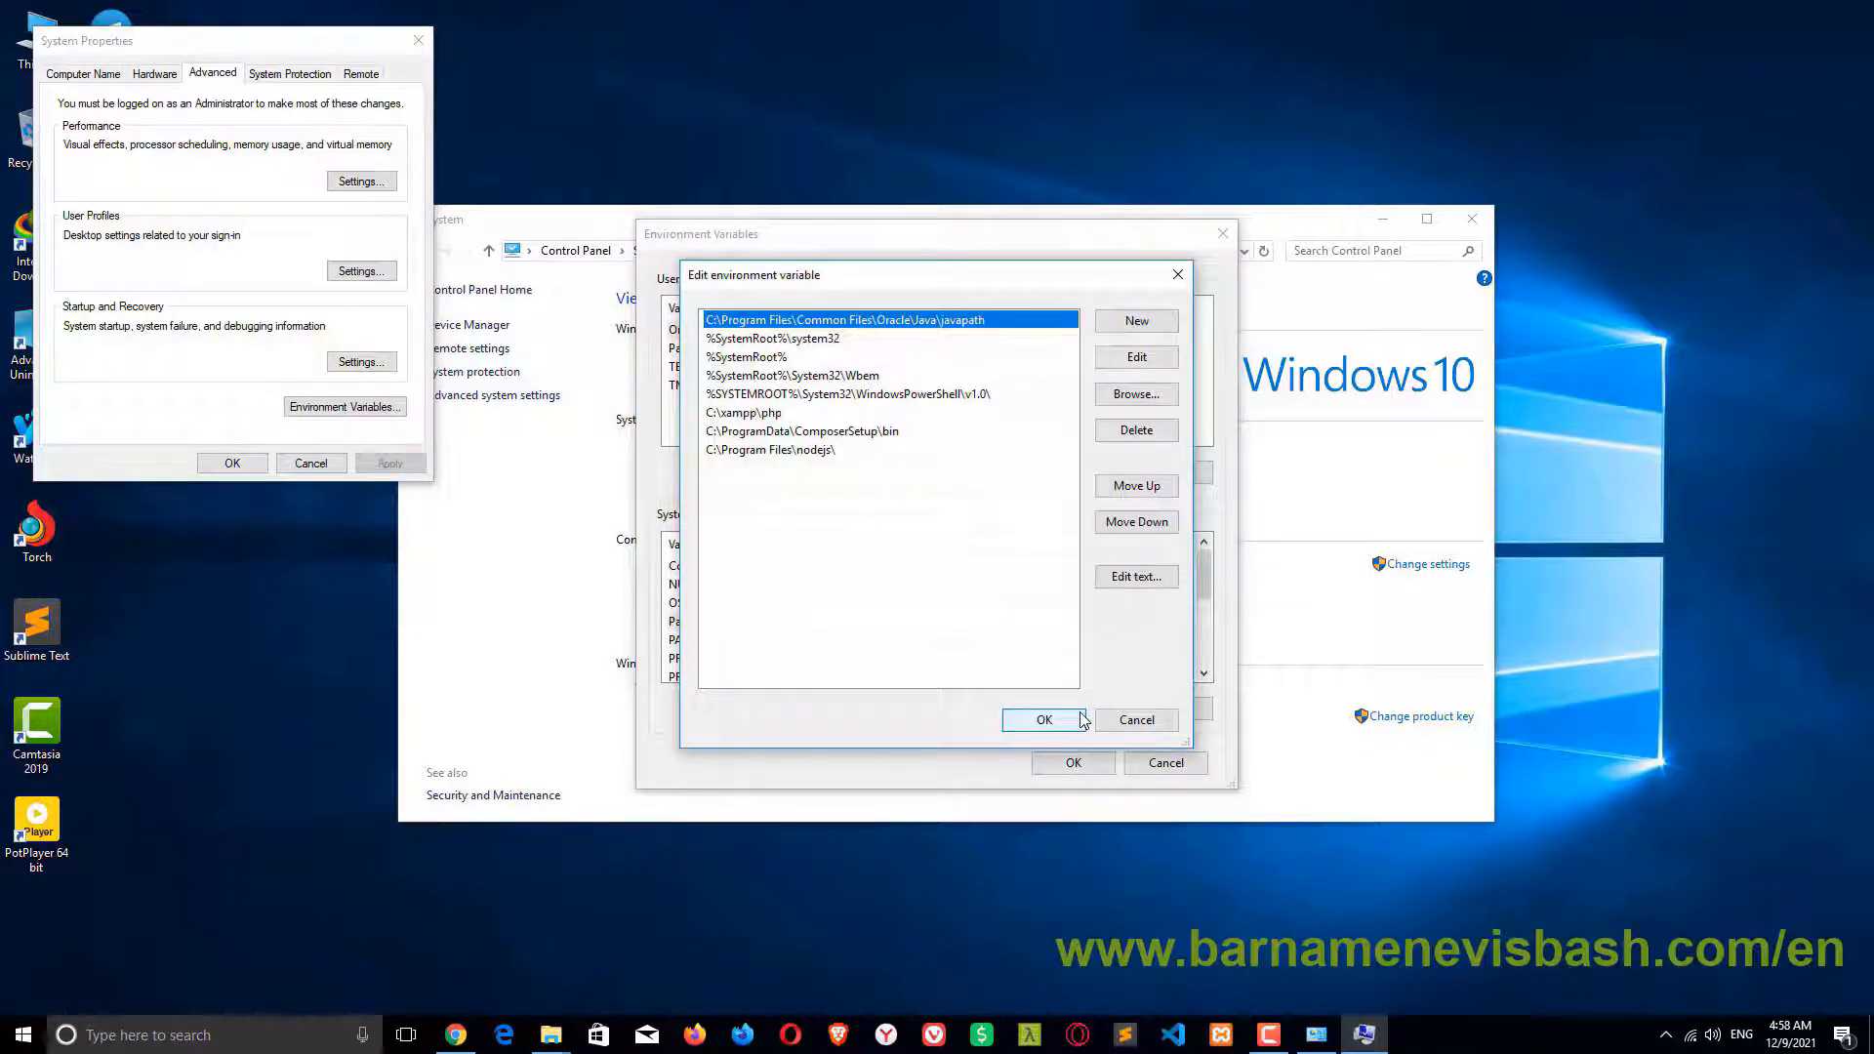
click(1137, 321)
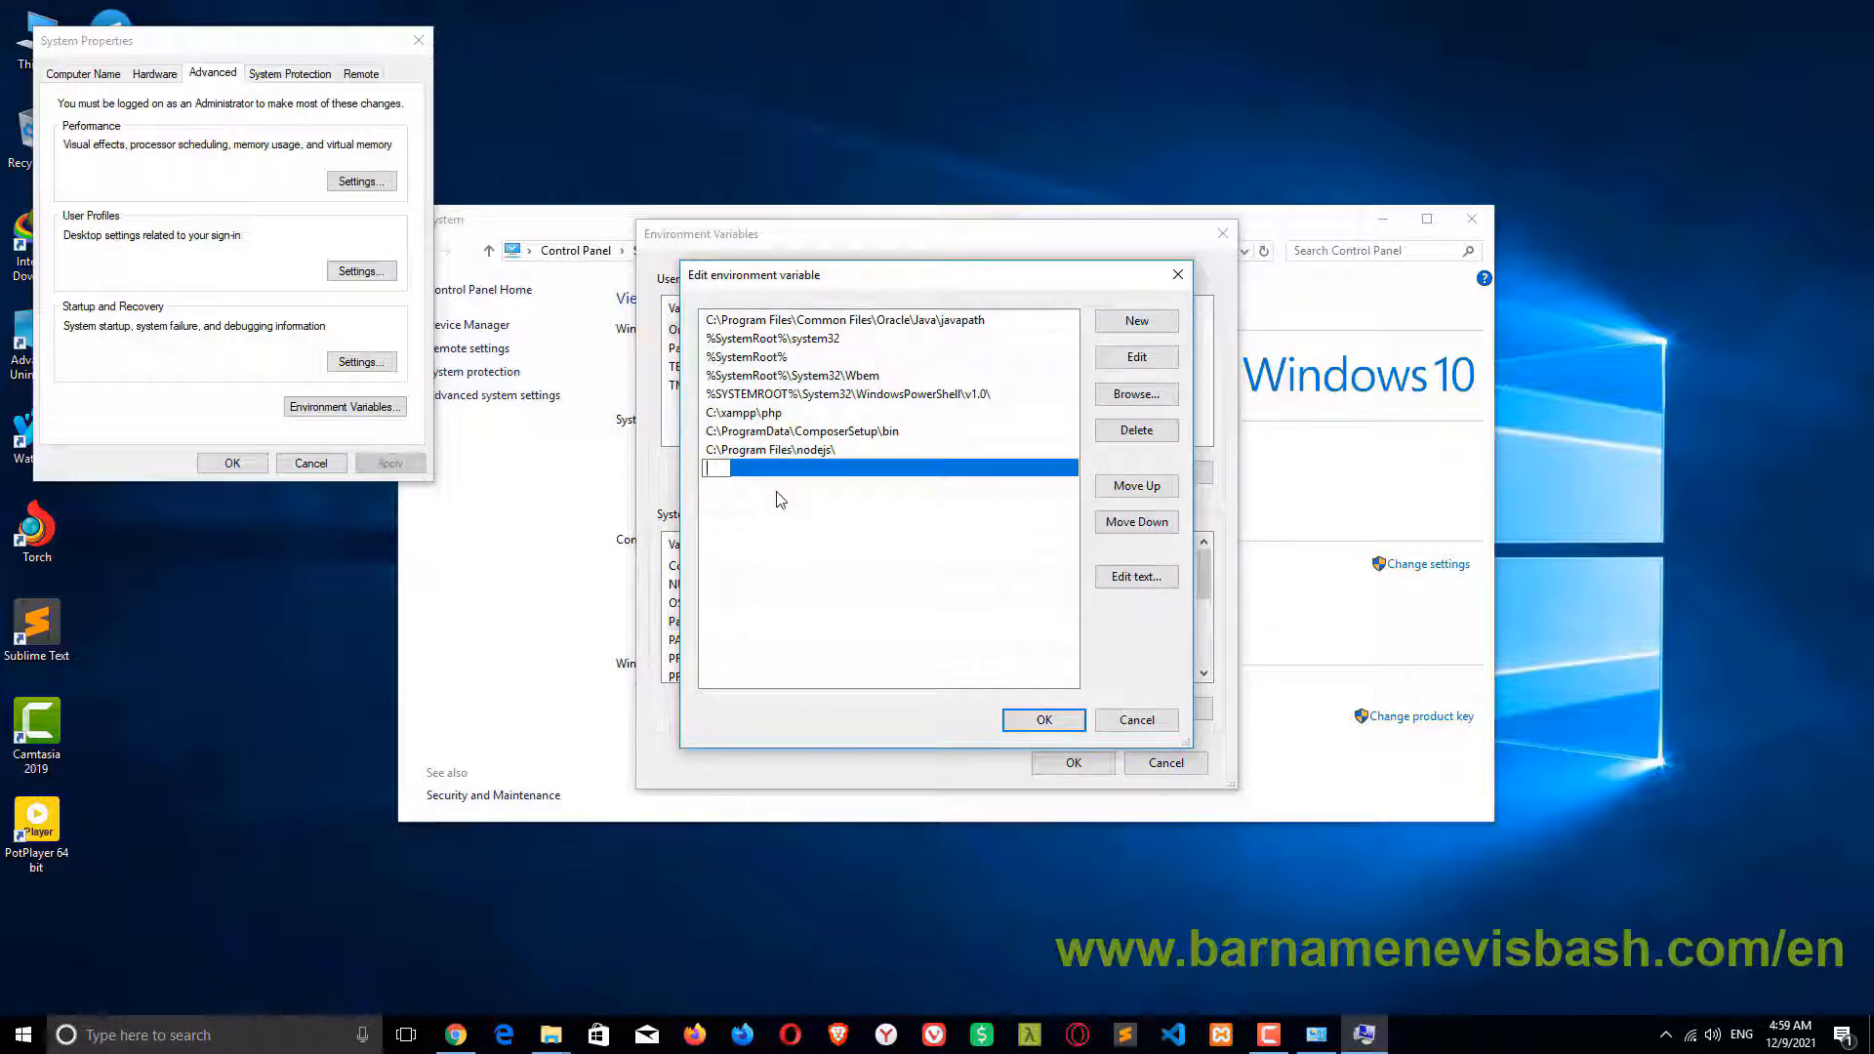
key(ctrl+v)
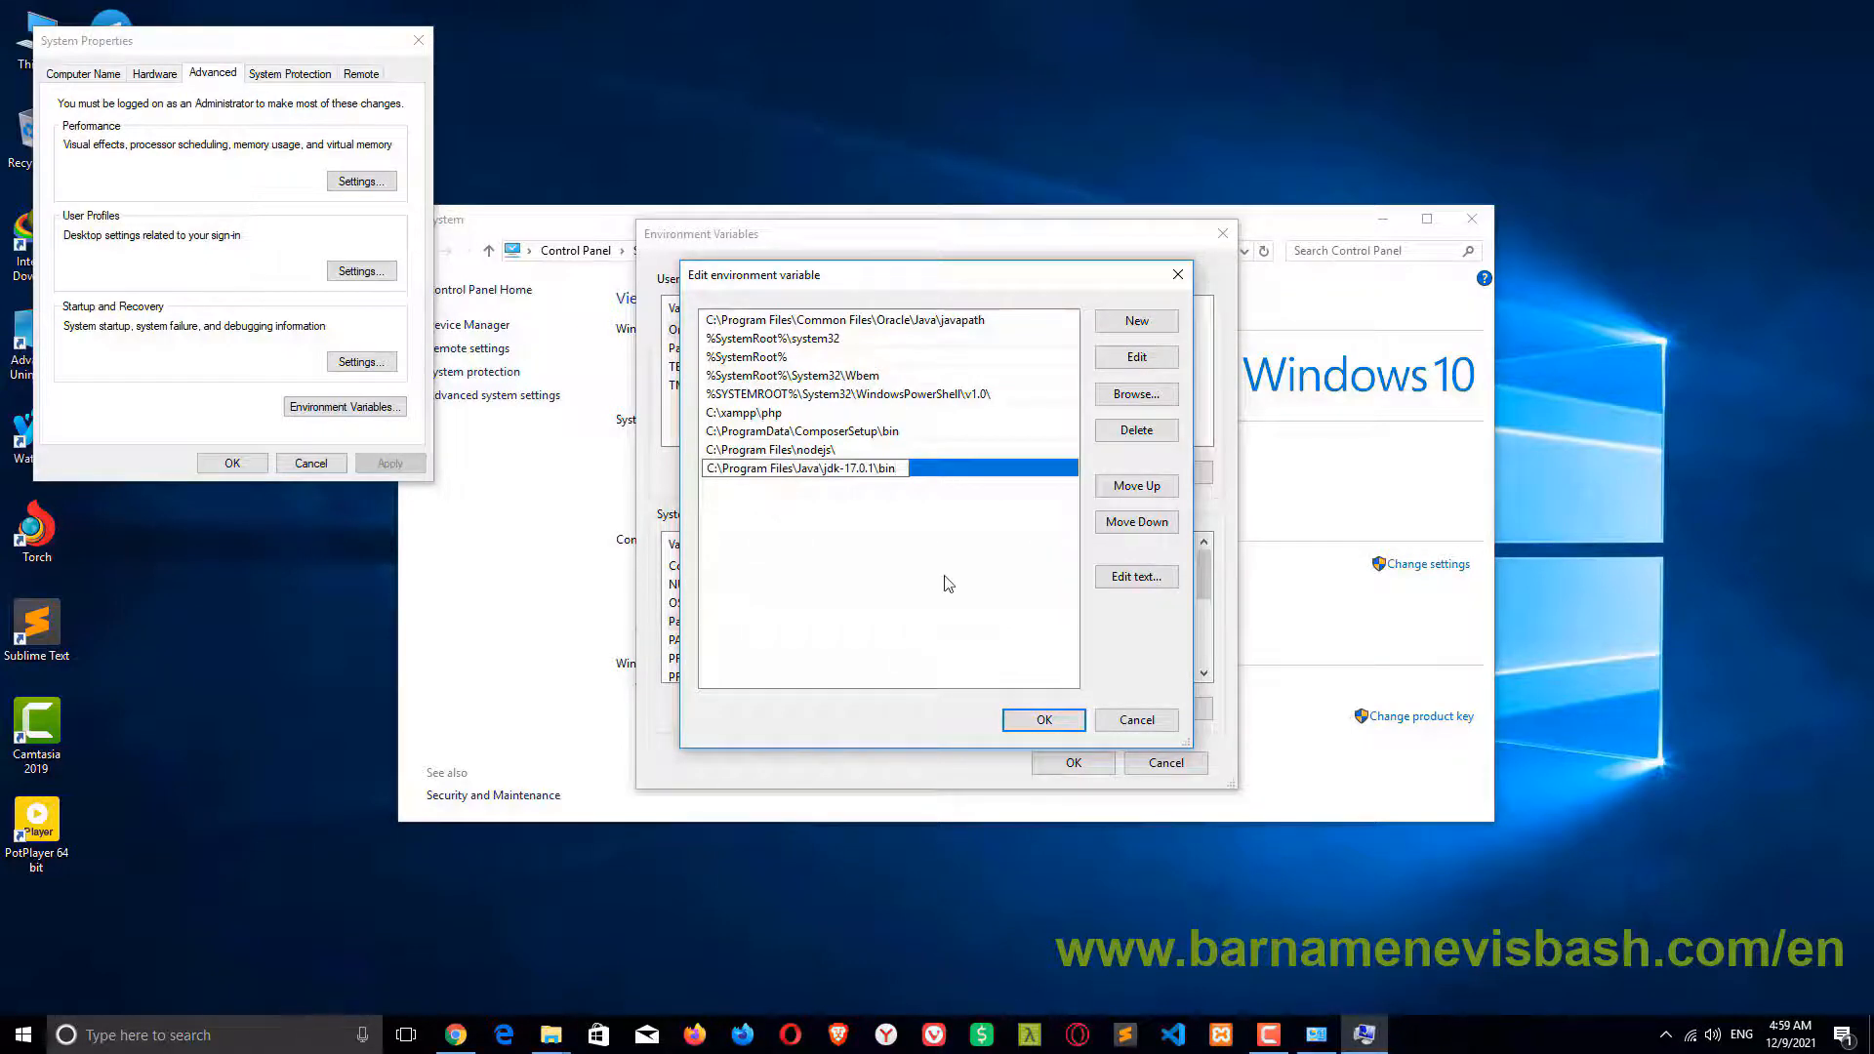
click(1043, 719)
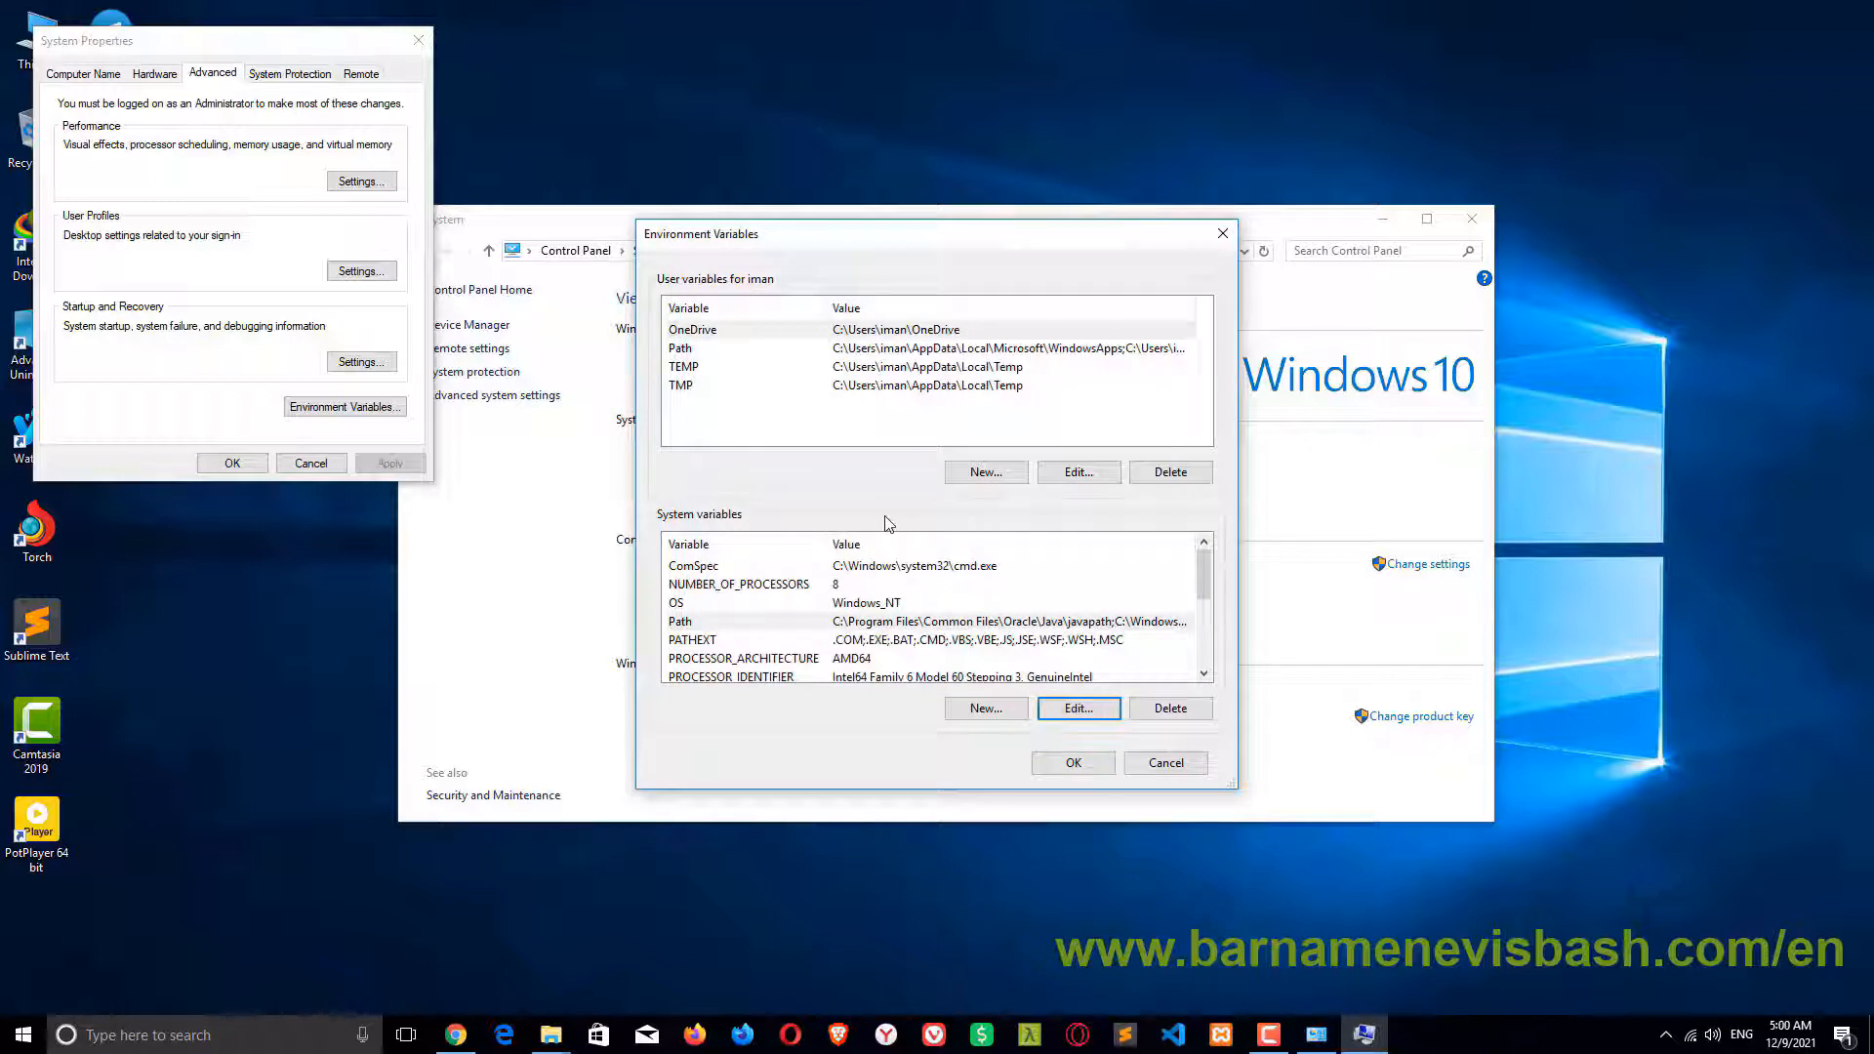
Start a new user variable named JAVA_HOME and copy the jdk-17.0.1 folder's path from File Explorer
click(974, 474)
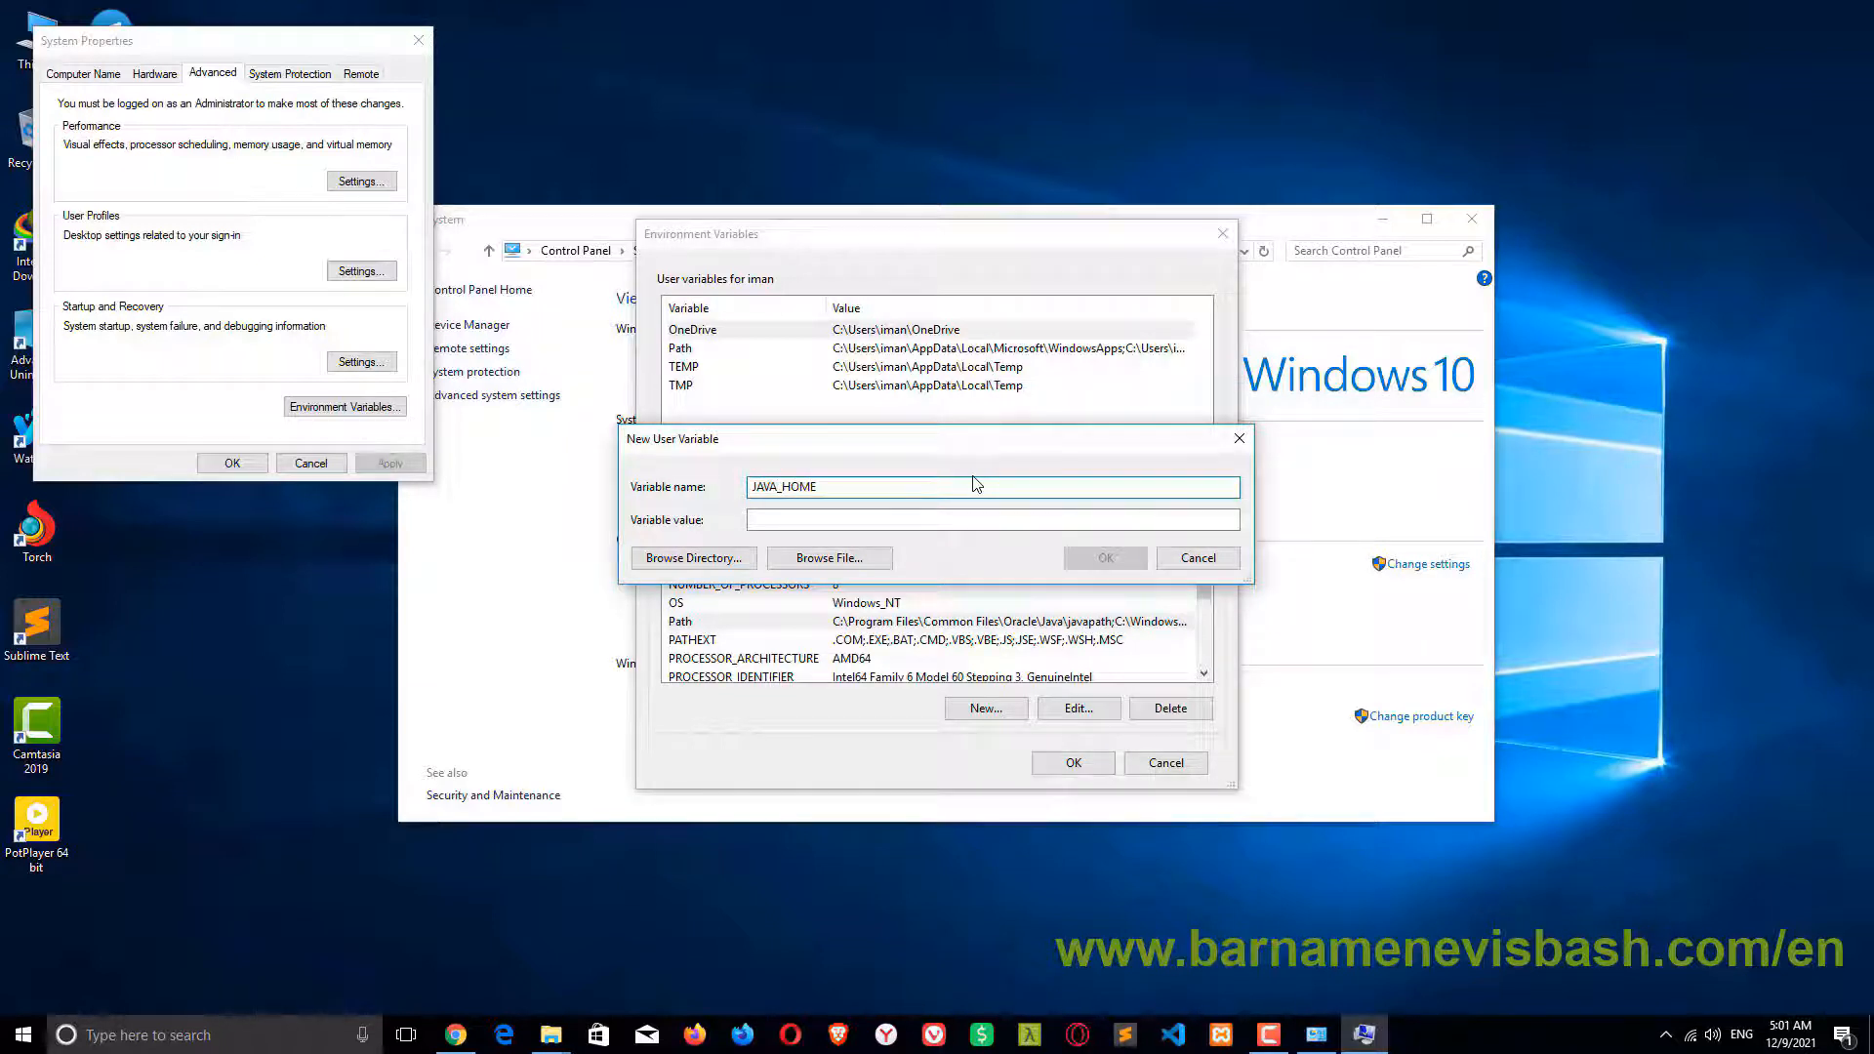
click(552, 1034)
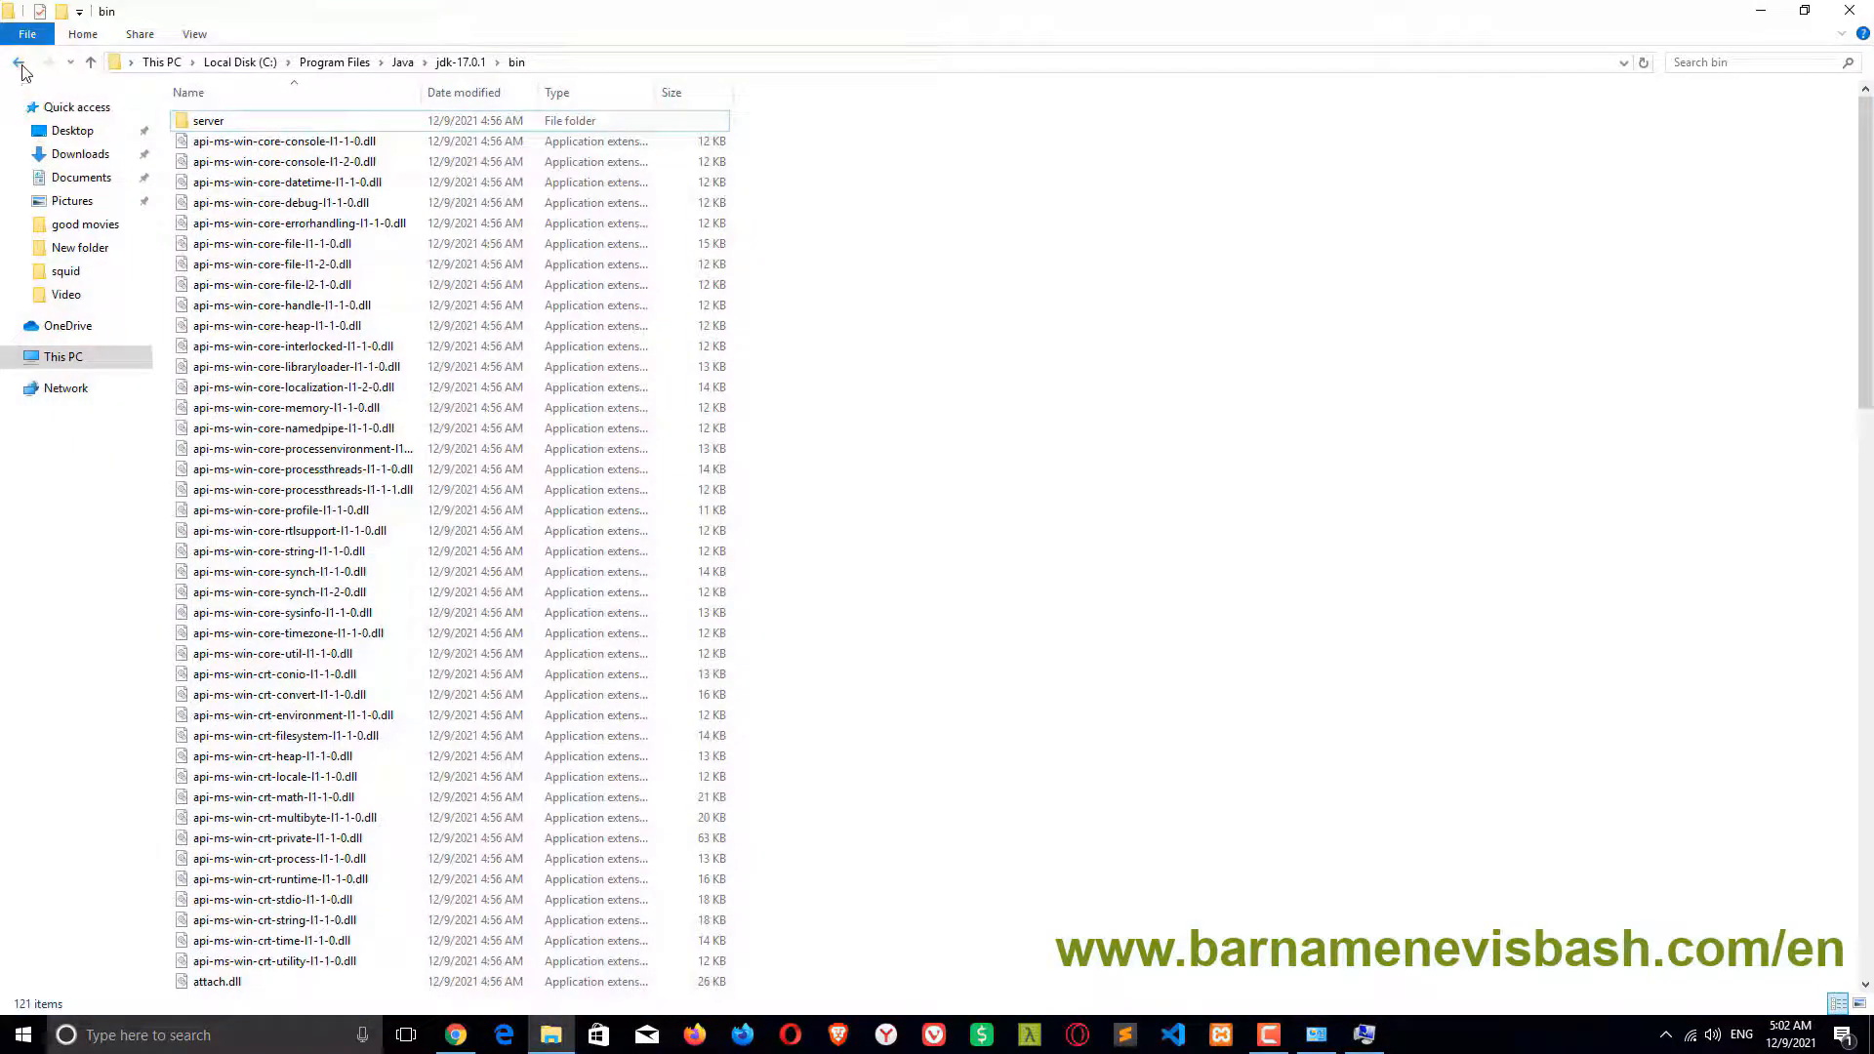
click(20, 62)
click(560, 61)
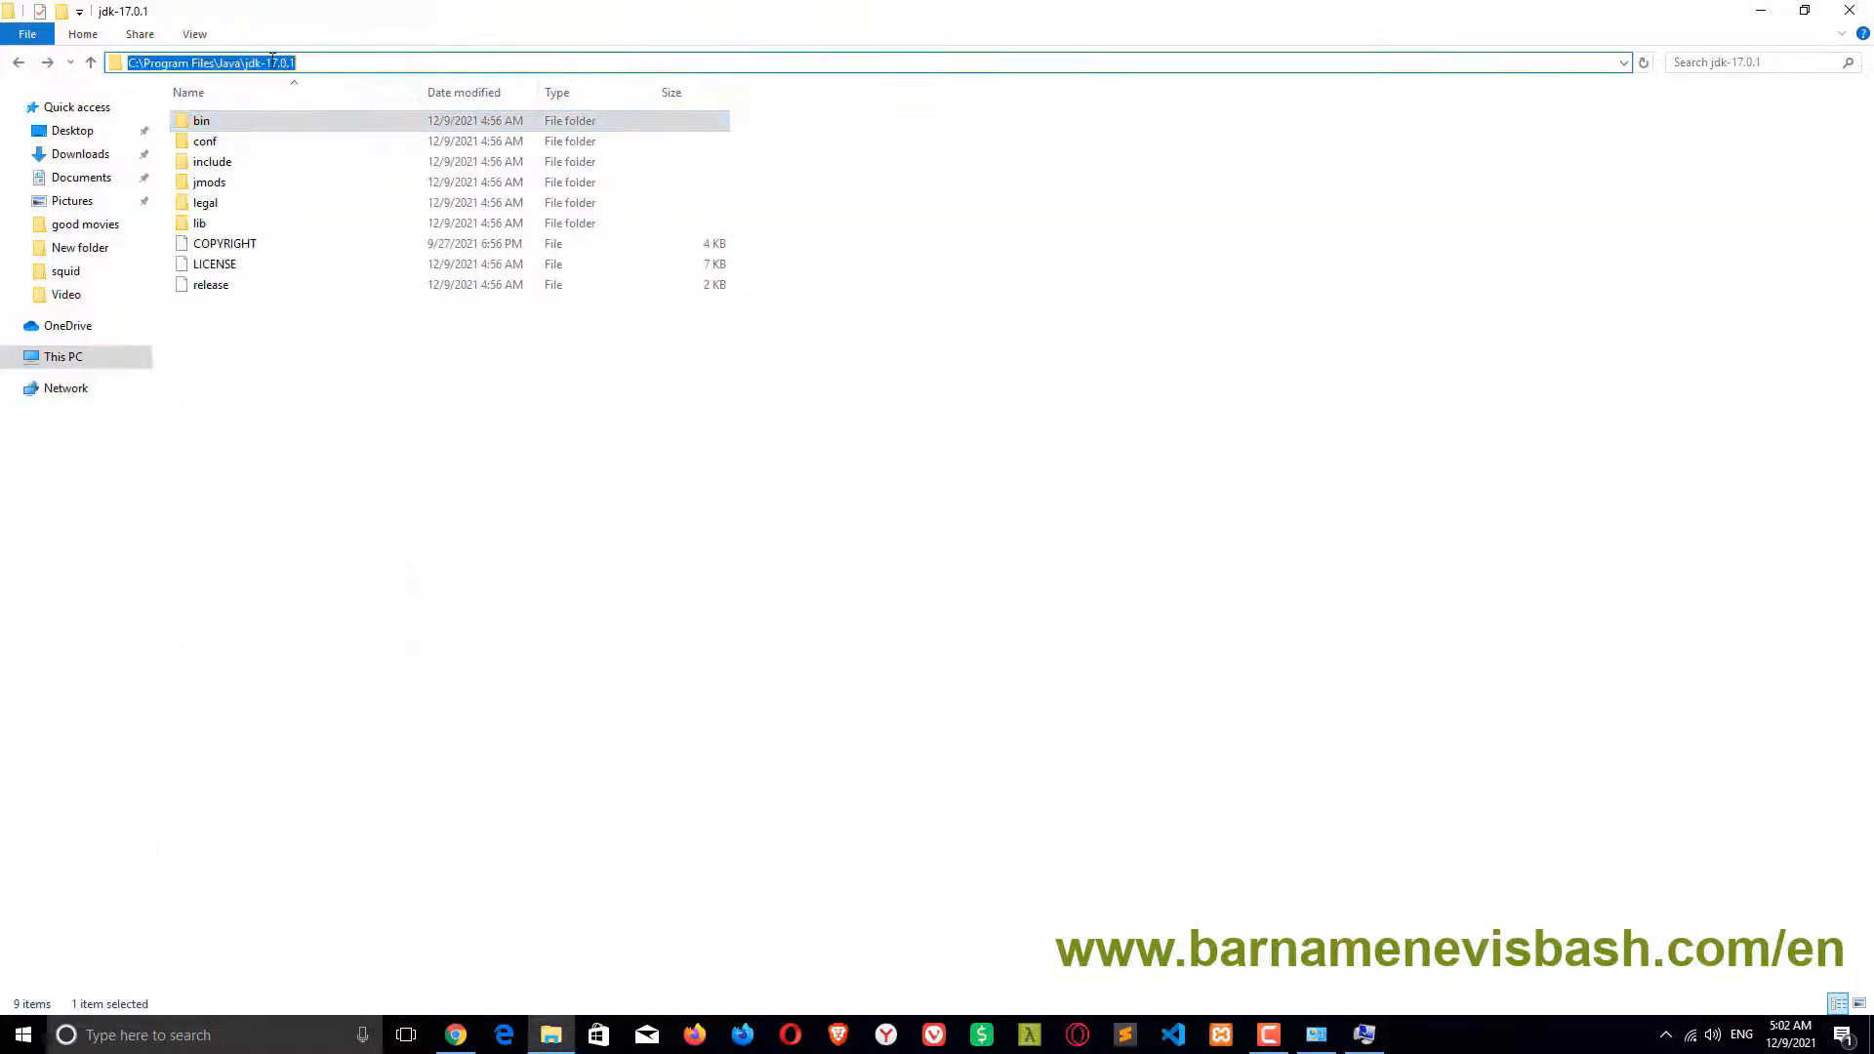
right_click(272, 57)
click(322, 125)
click(1753, 10)
Set the JAVA_HOME value to C:\Program Files\Java\jdk-17.0.1 and save all the environment variable and system property changes
right_click(787, 524)
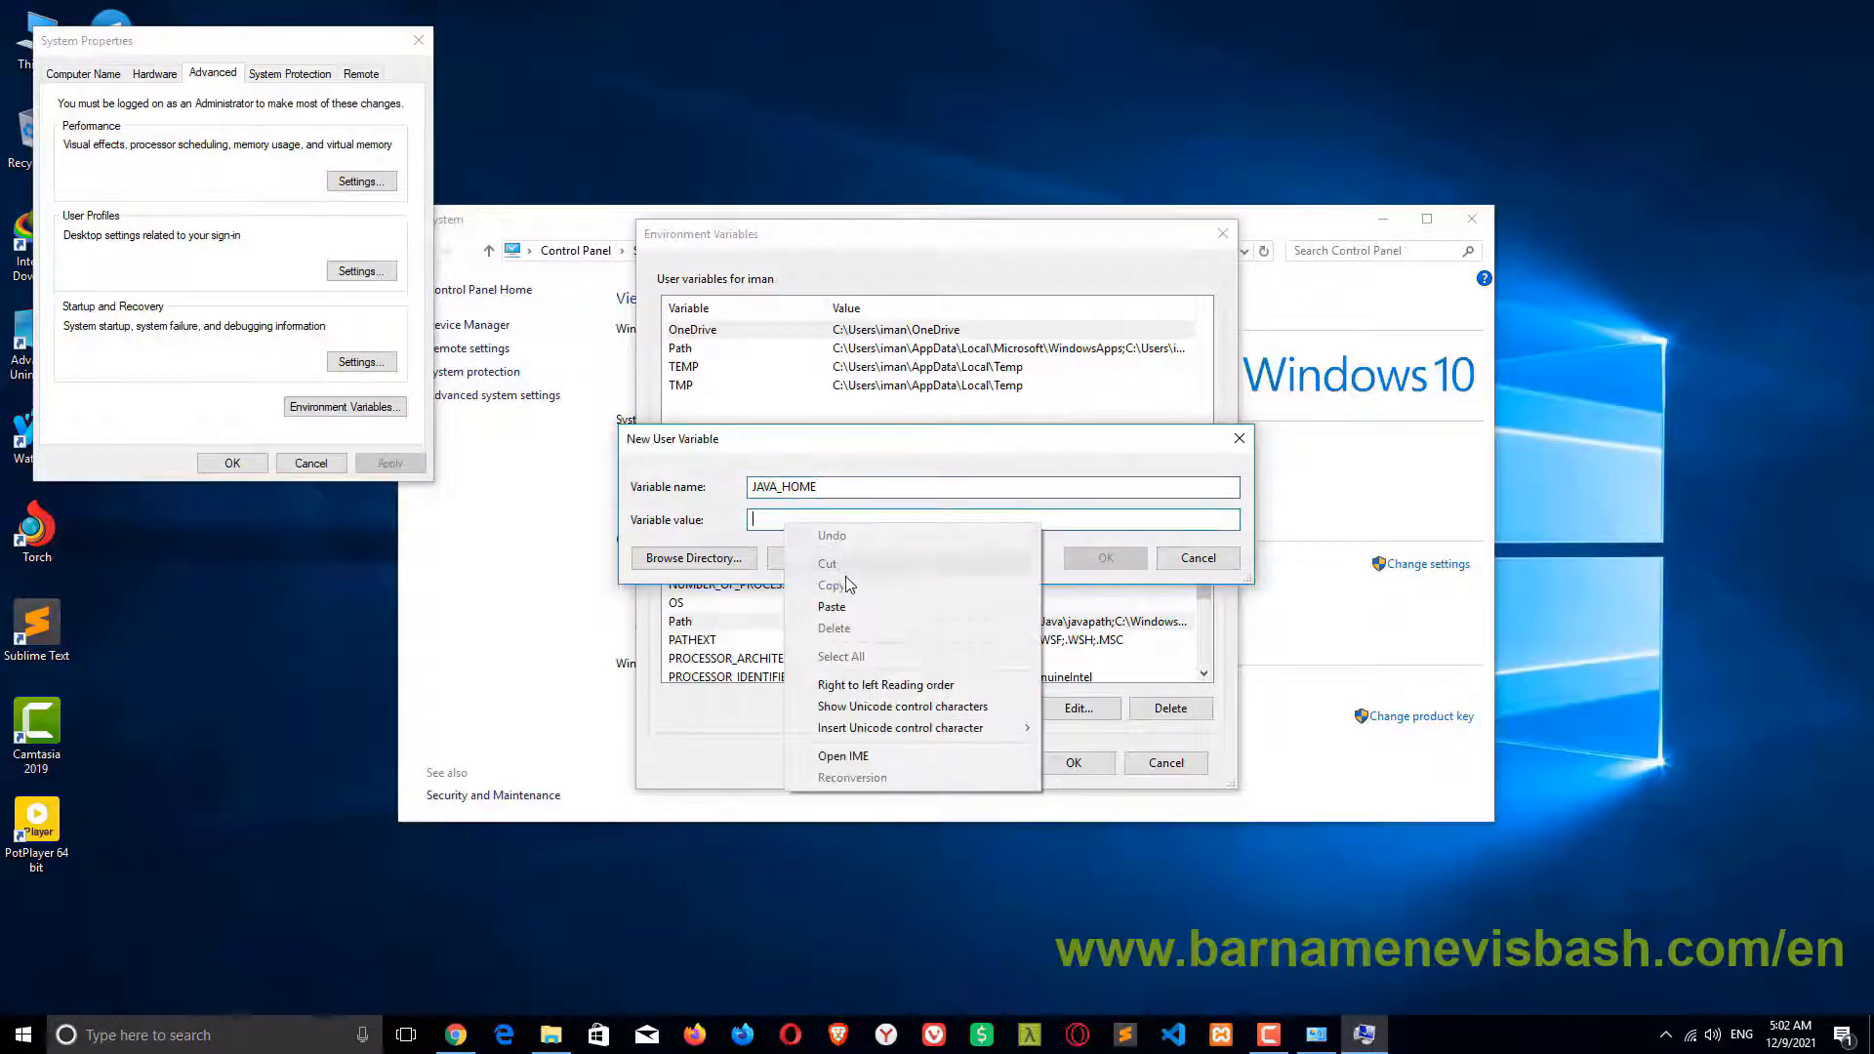
click(832, 607)
click(1105, 557)
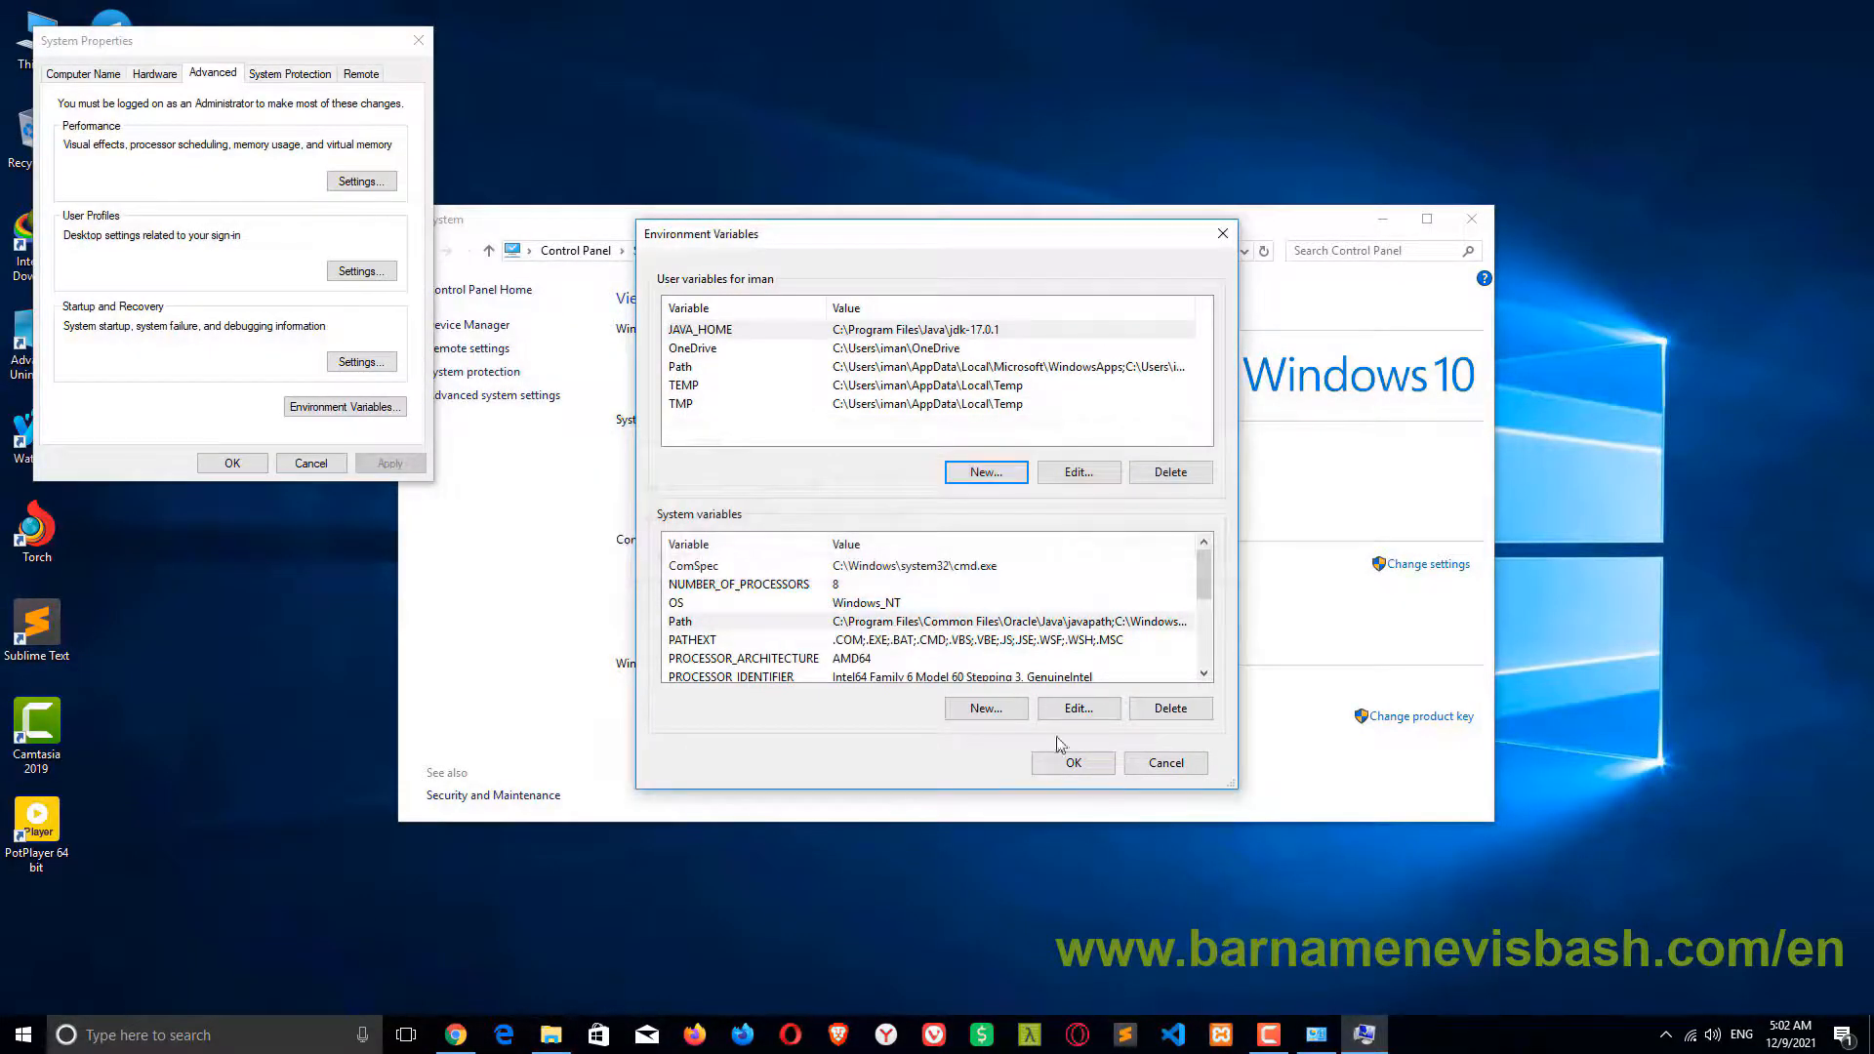
click(1074, 762)
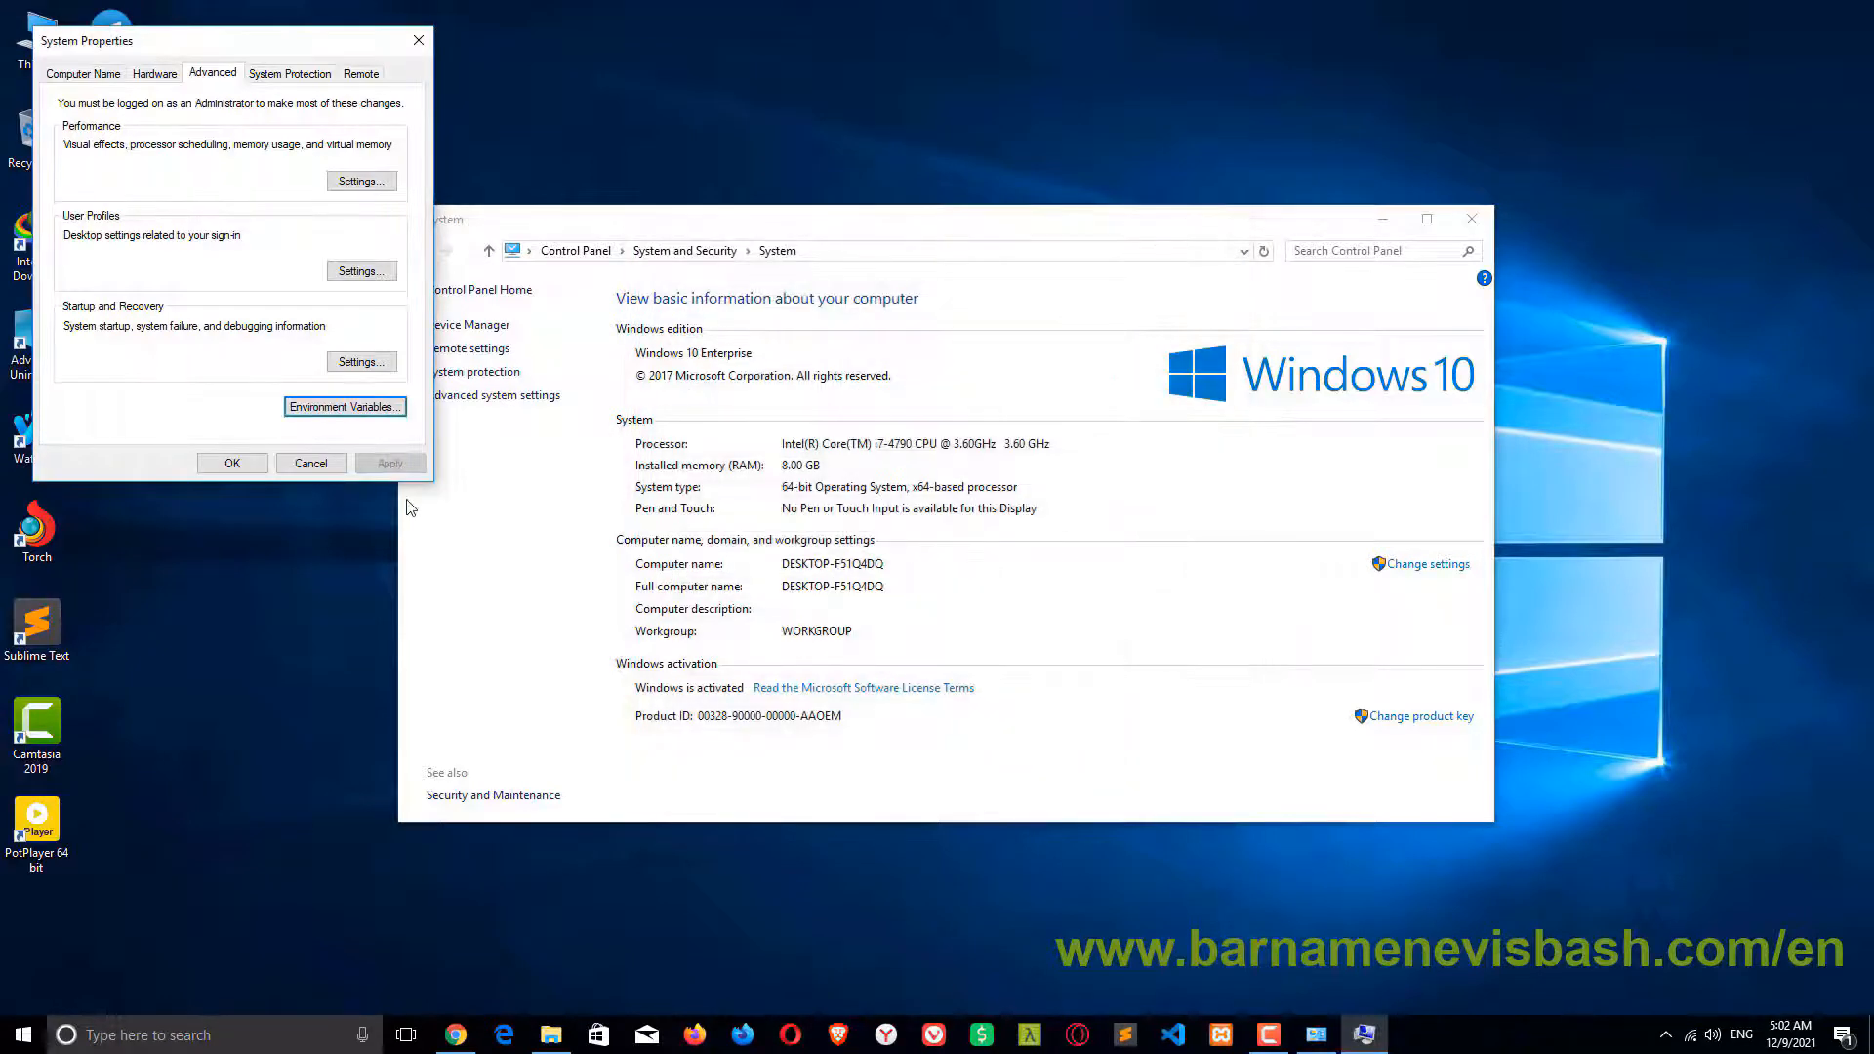
click(233, 463)
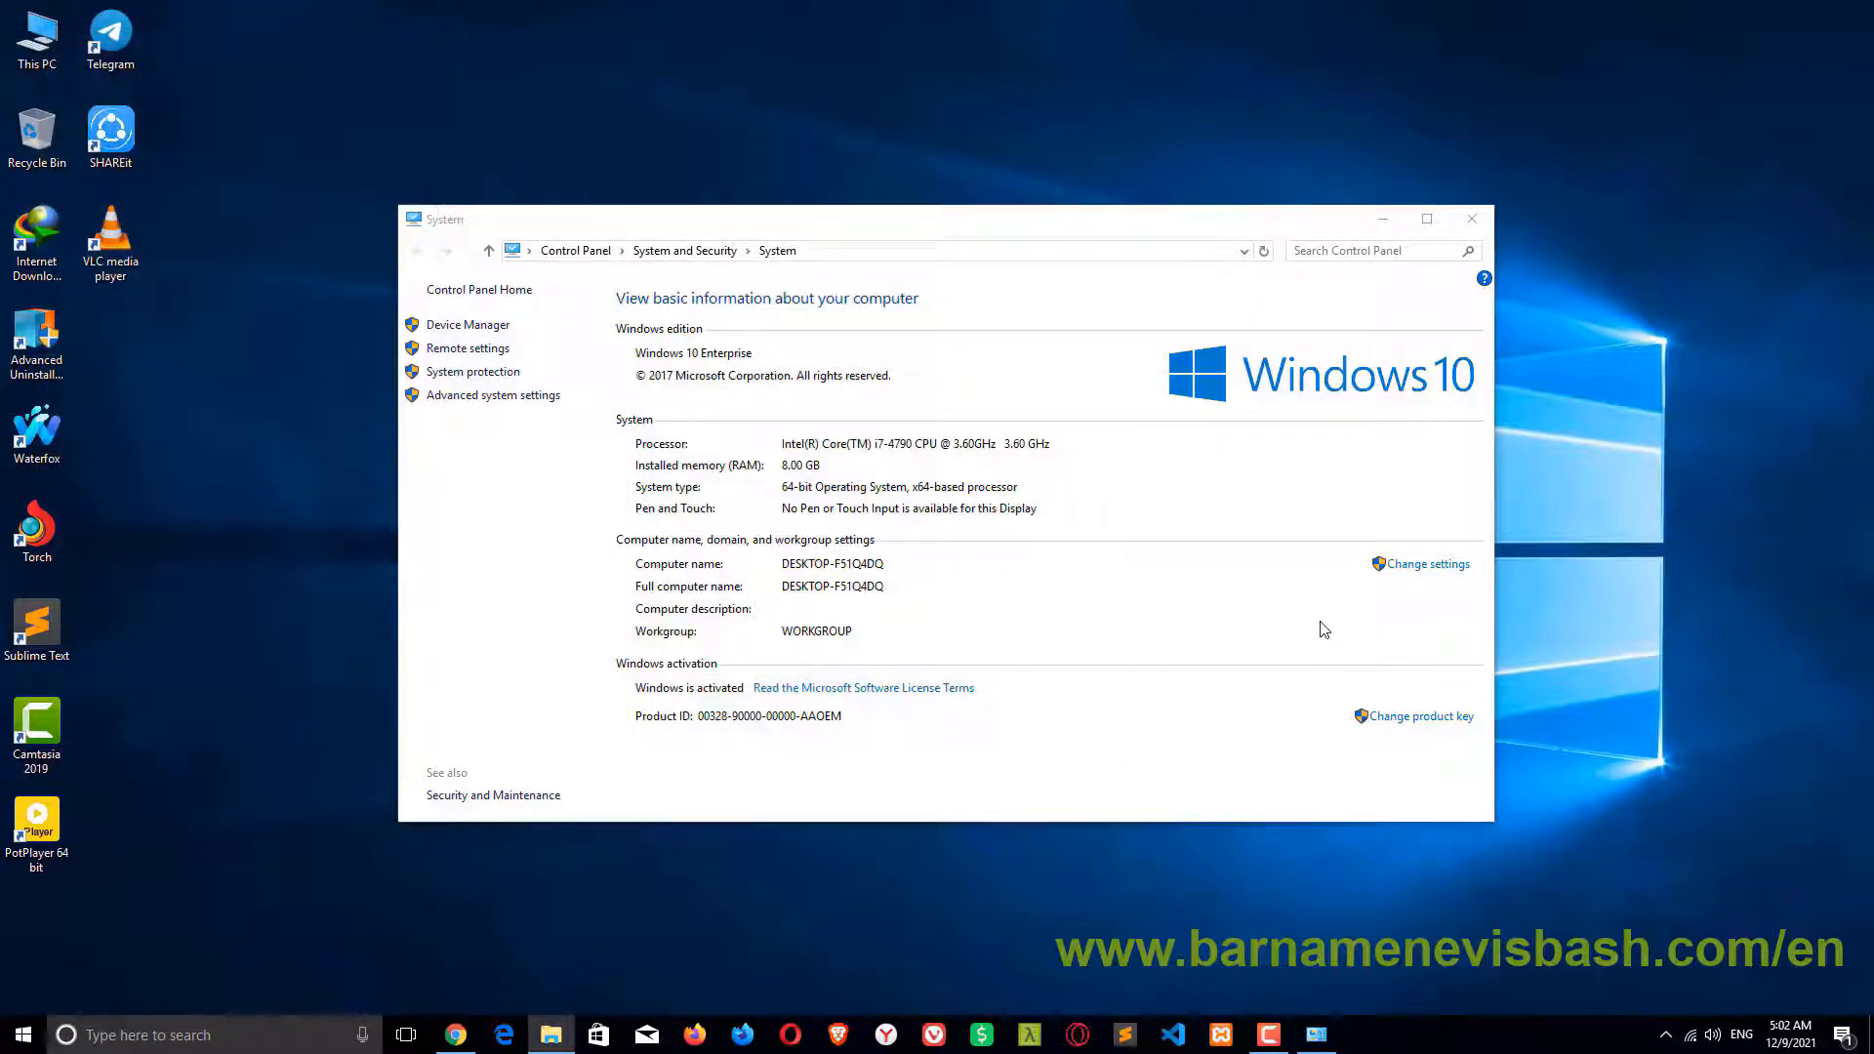
Check the Java installation in Command Prompt with javac -version and java -version, and close the open windows
key(super+r)
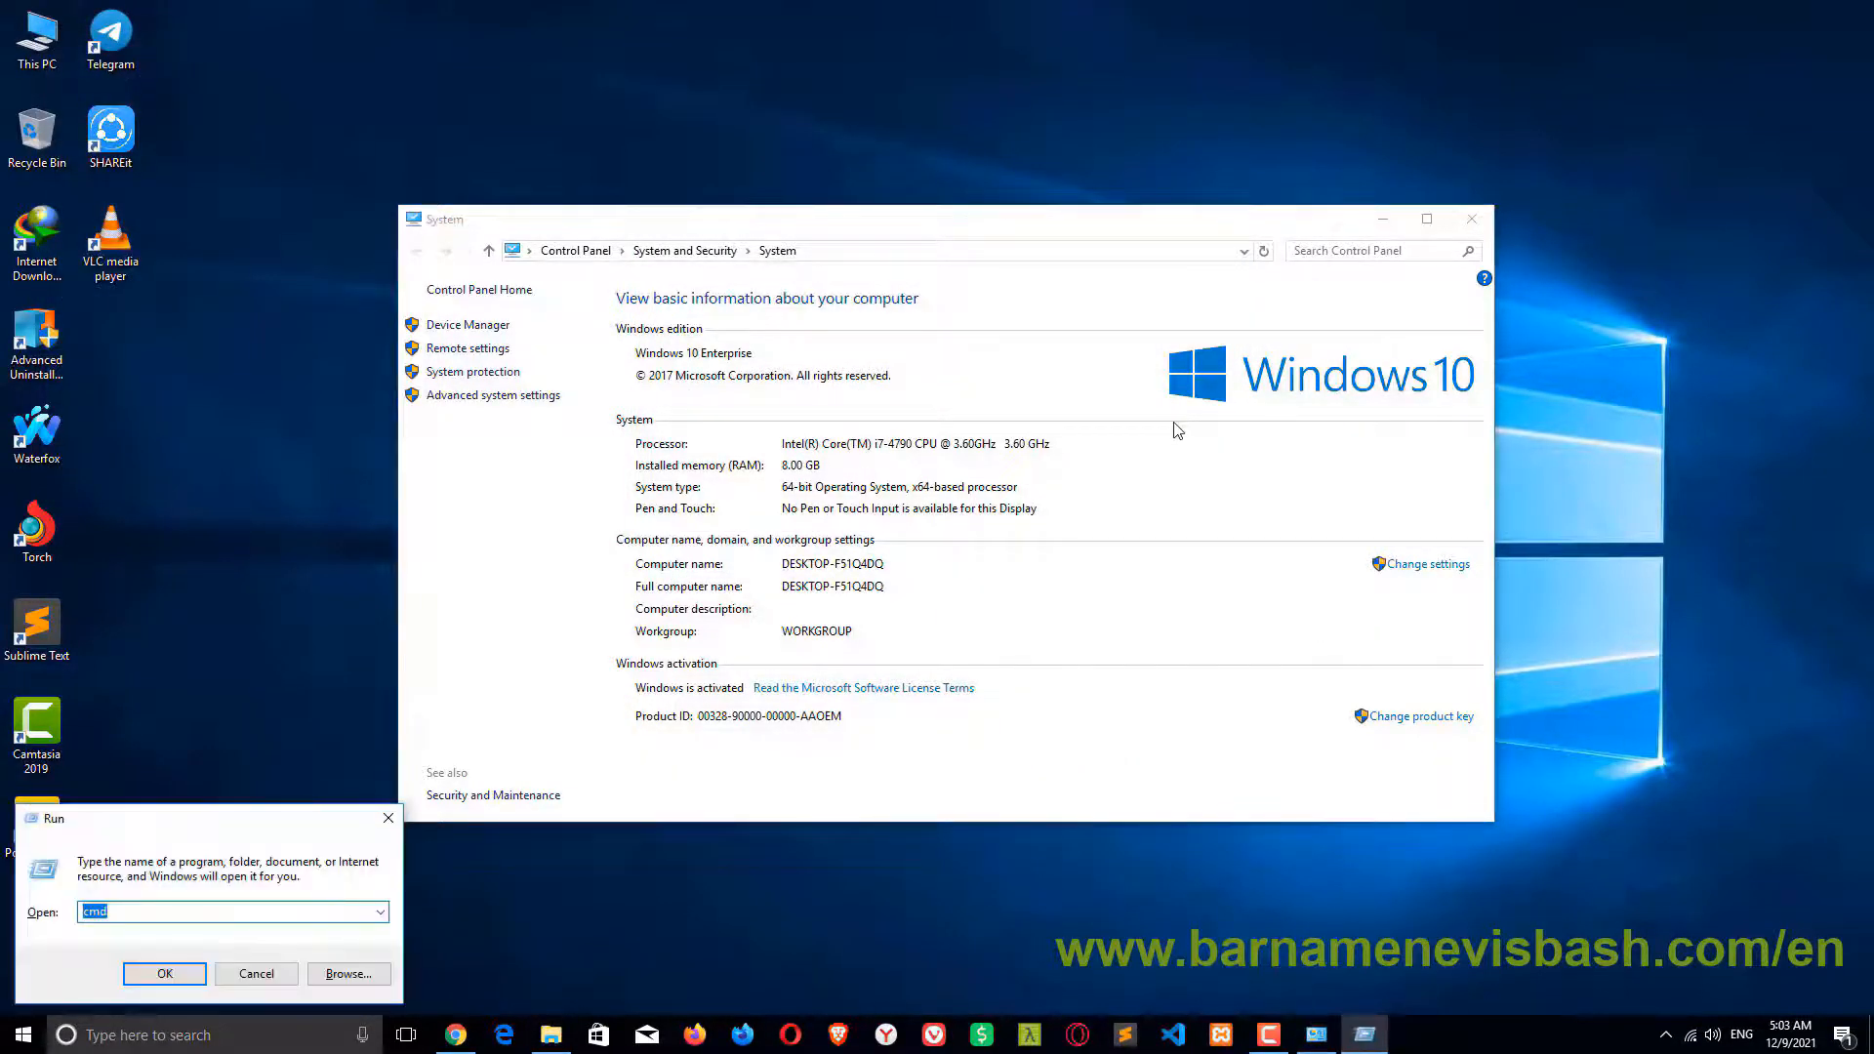
key(Return)
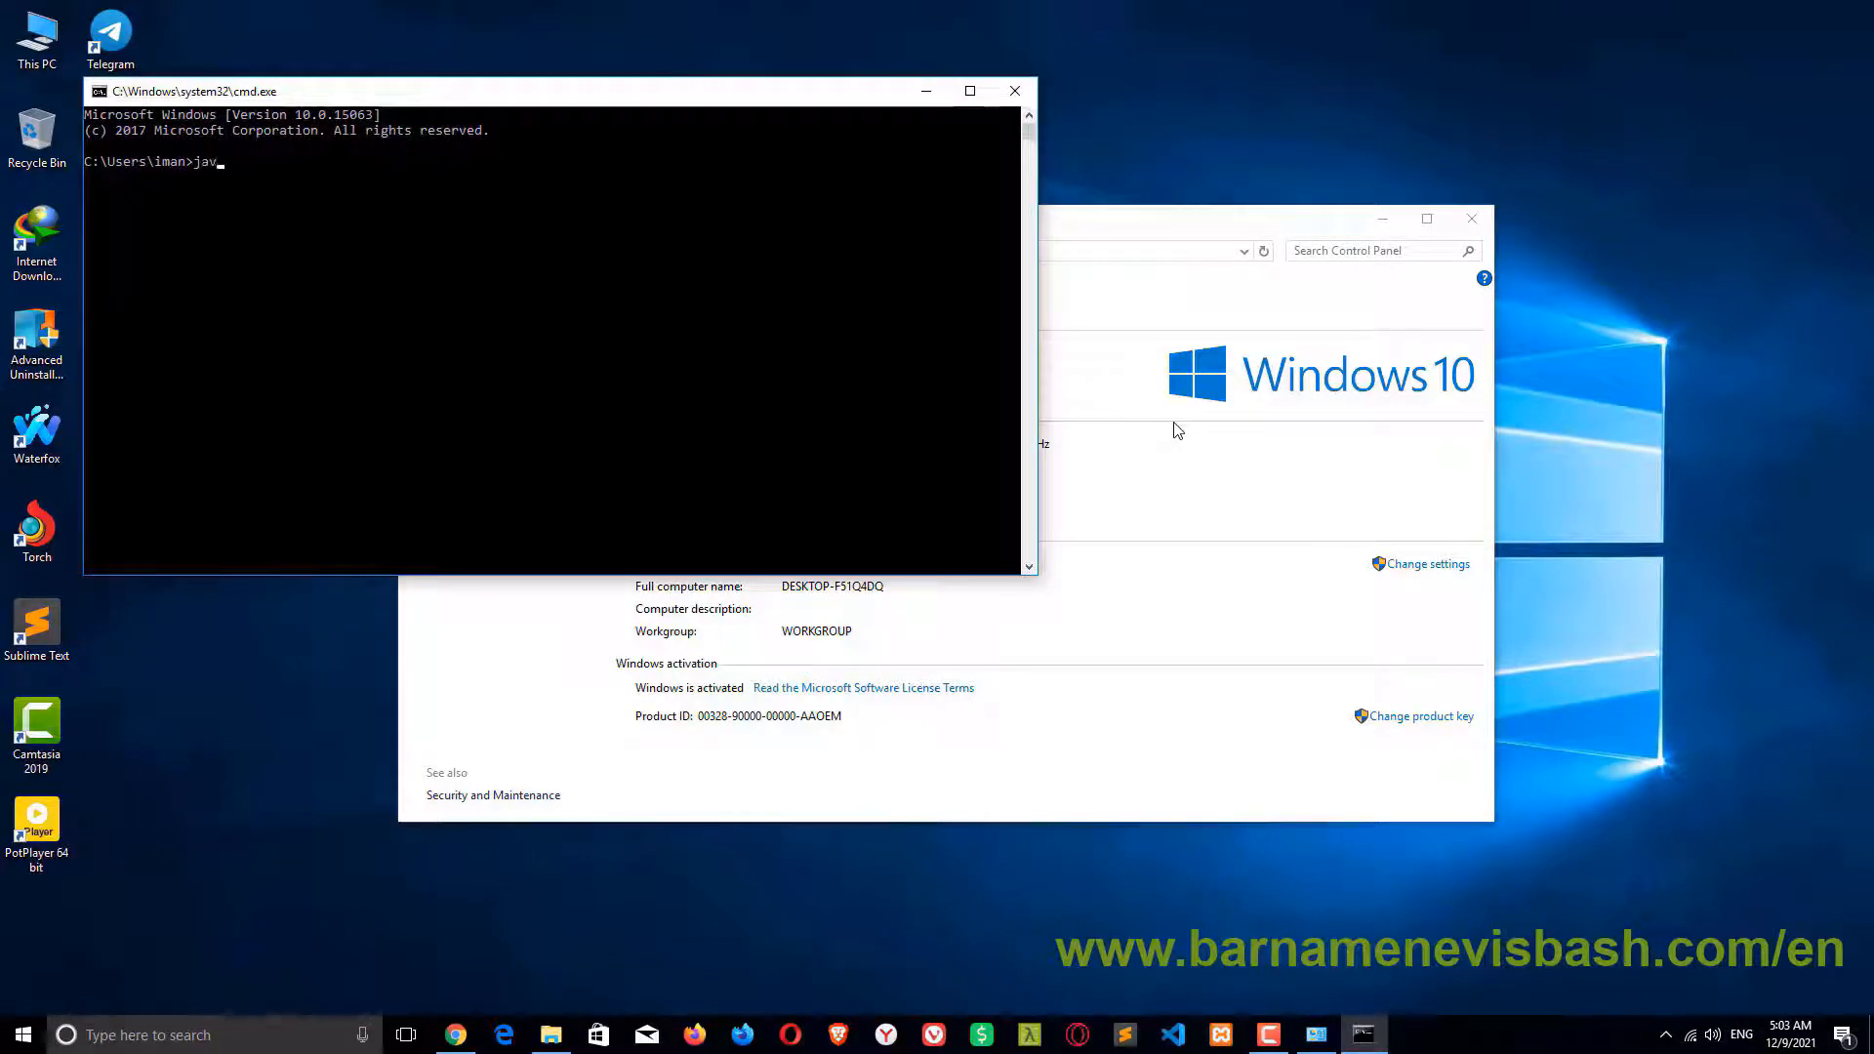
text(javac -version)
key(Return)
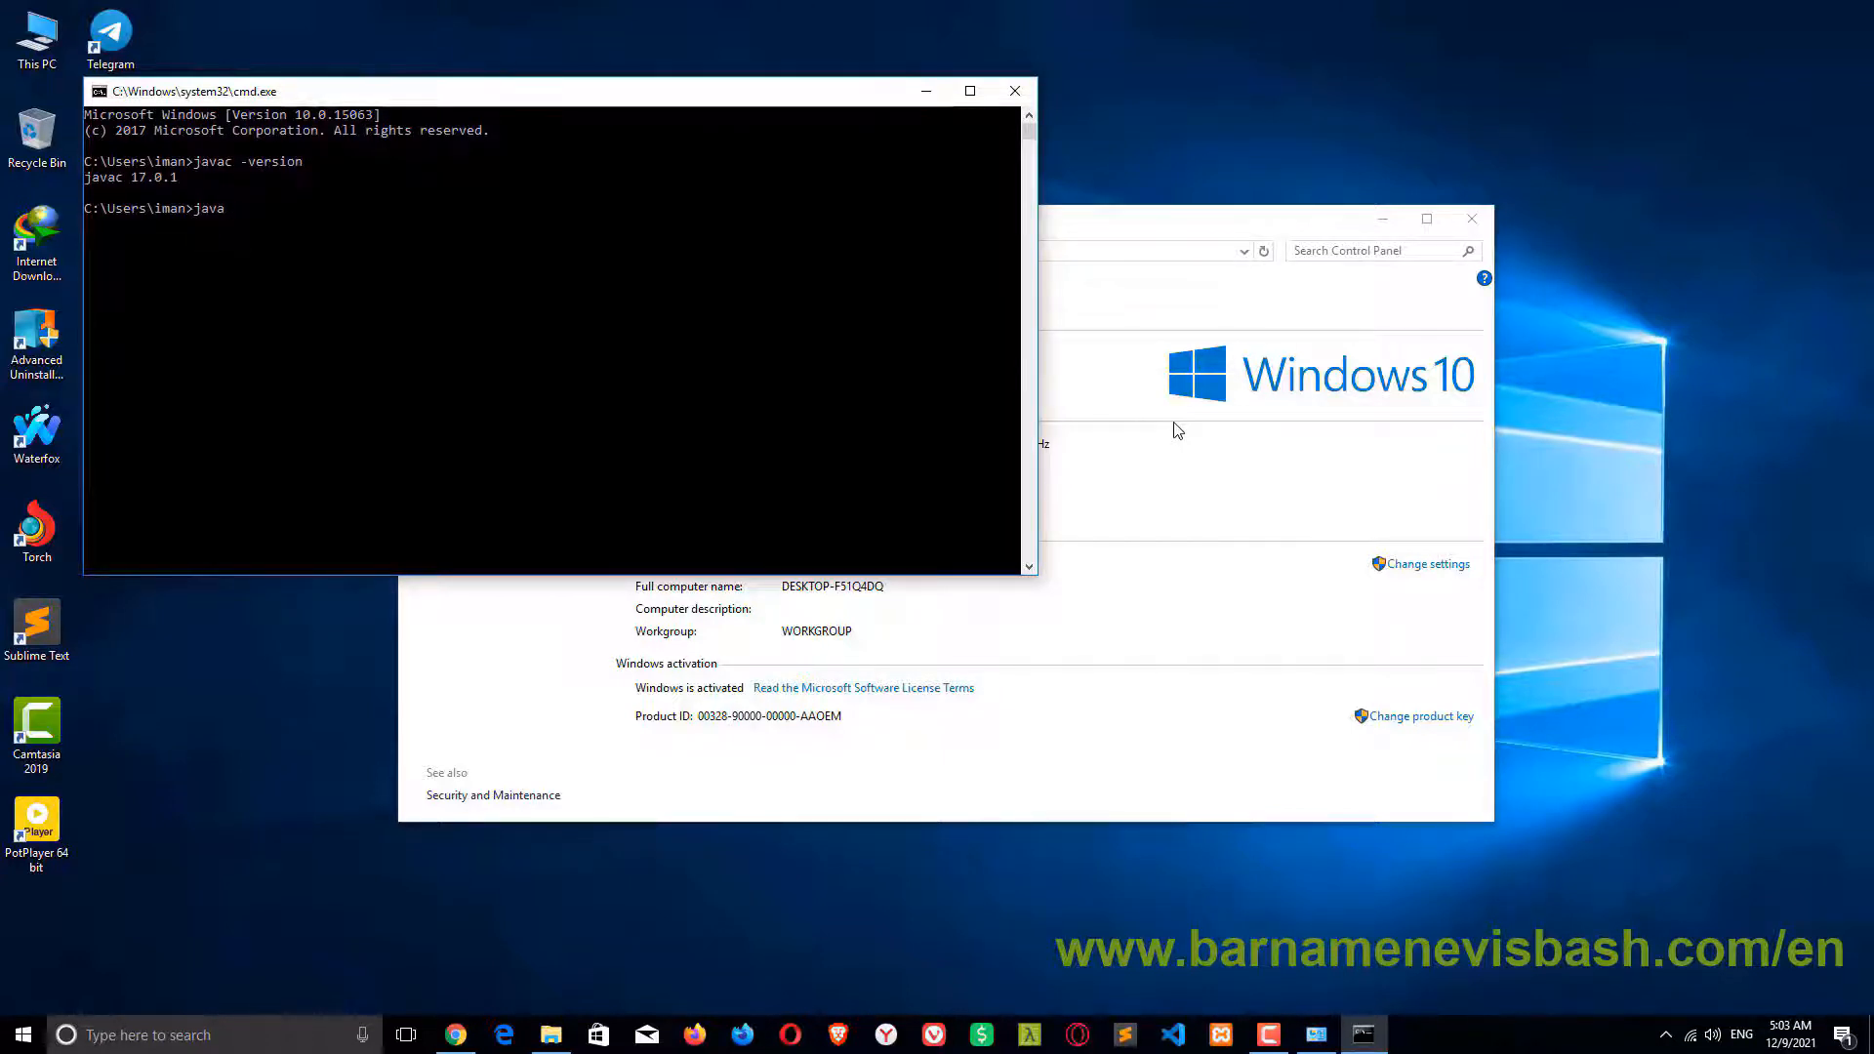
text(java -version)
key(Return)
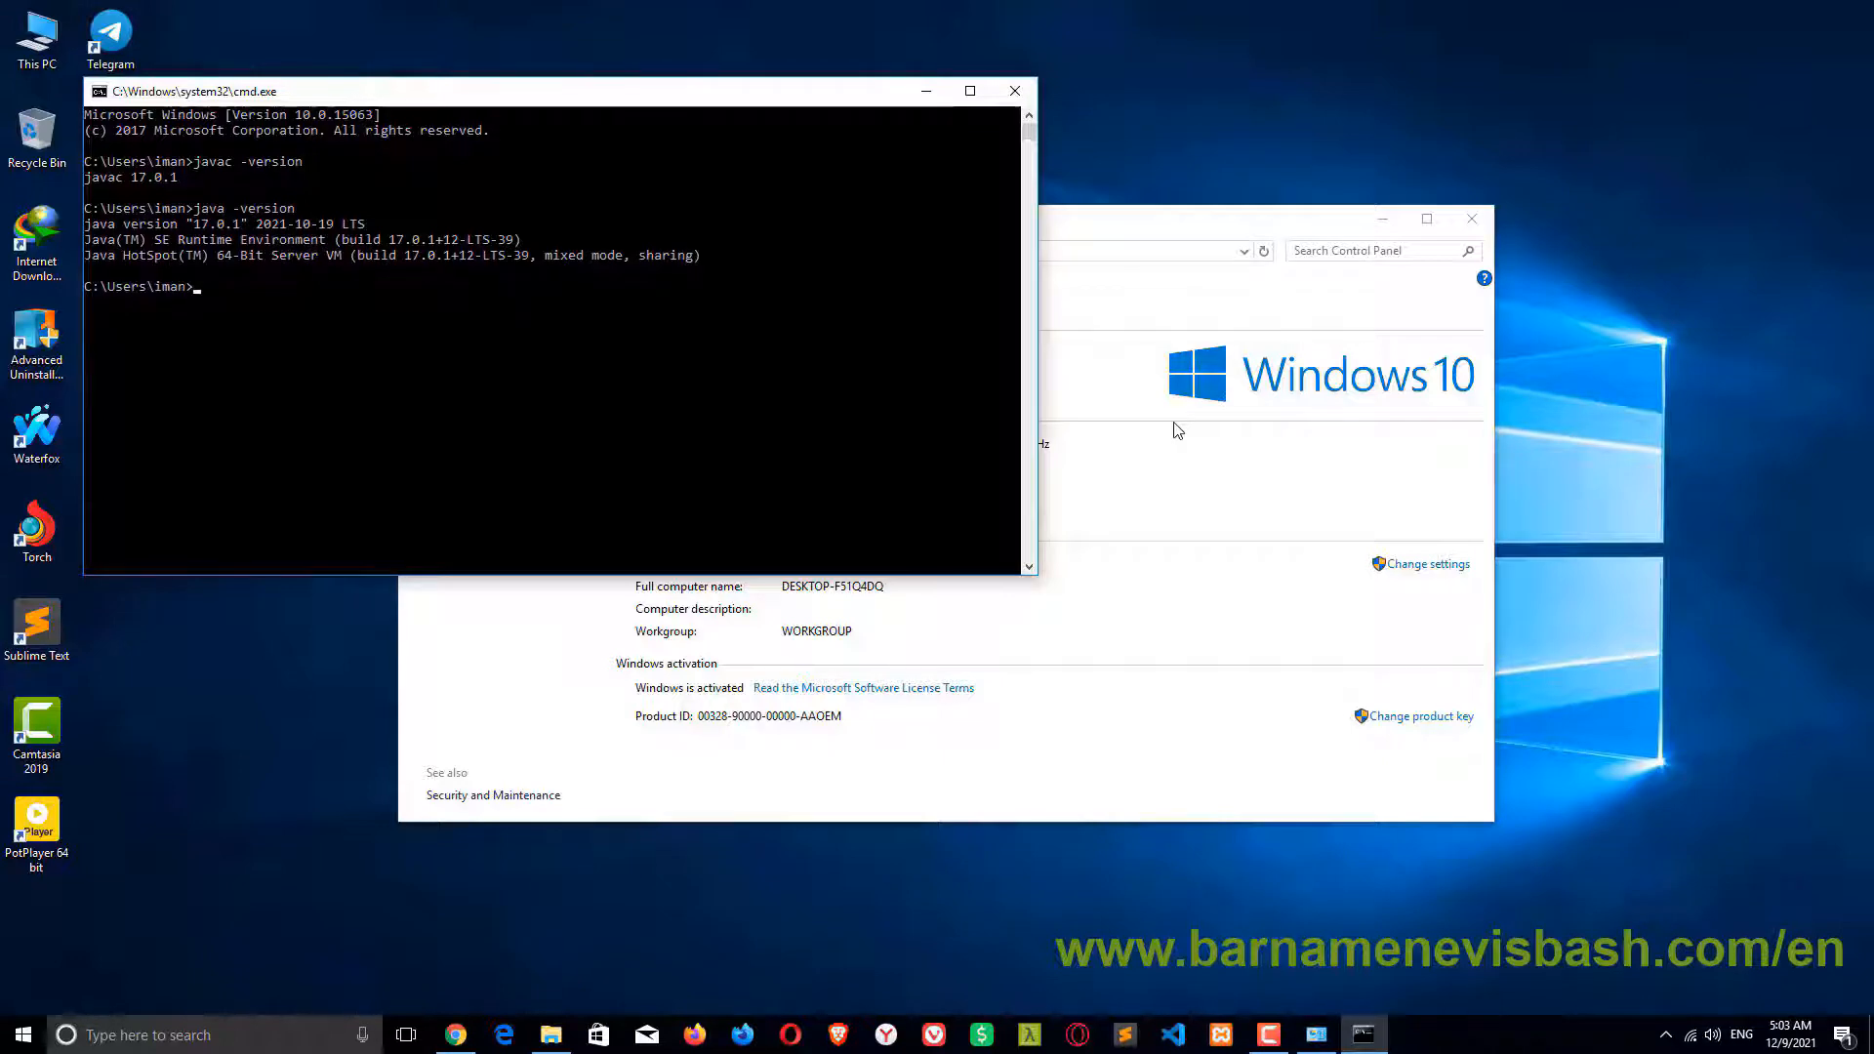
click(1472, 219)
click(1015, 91)
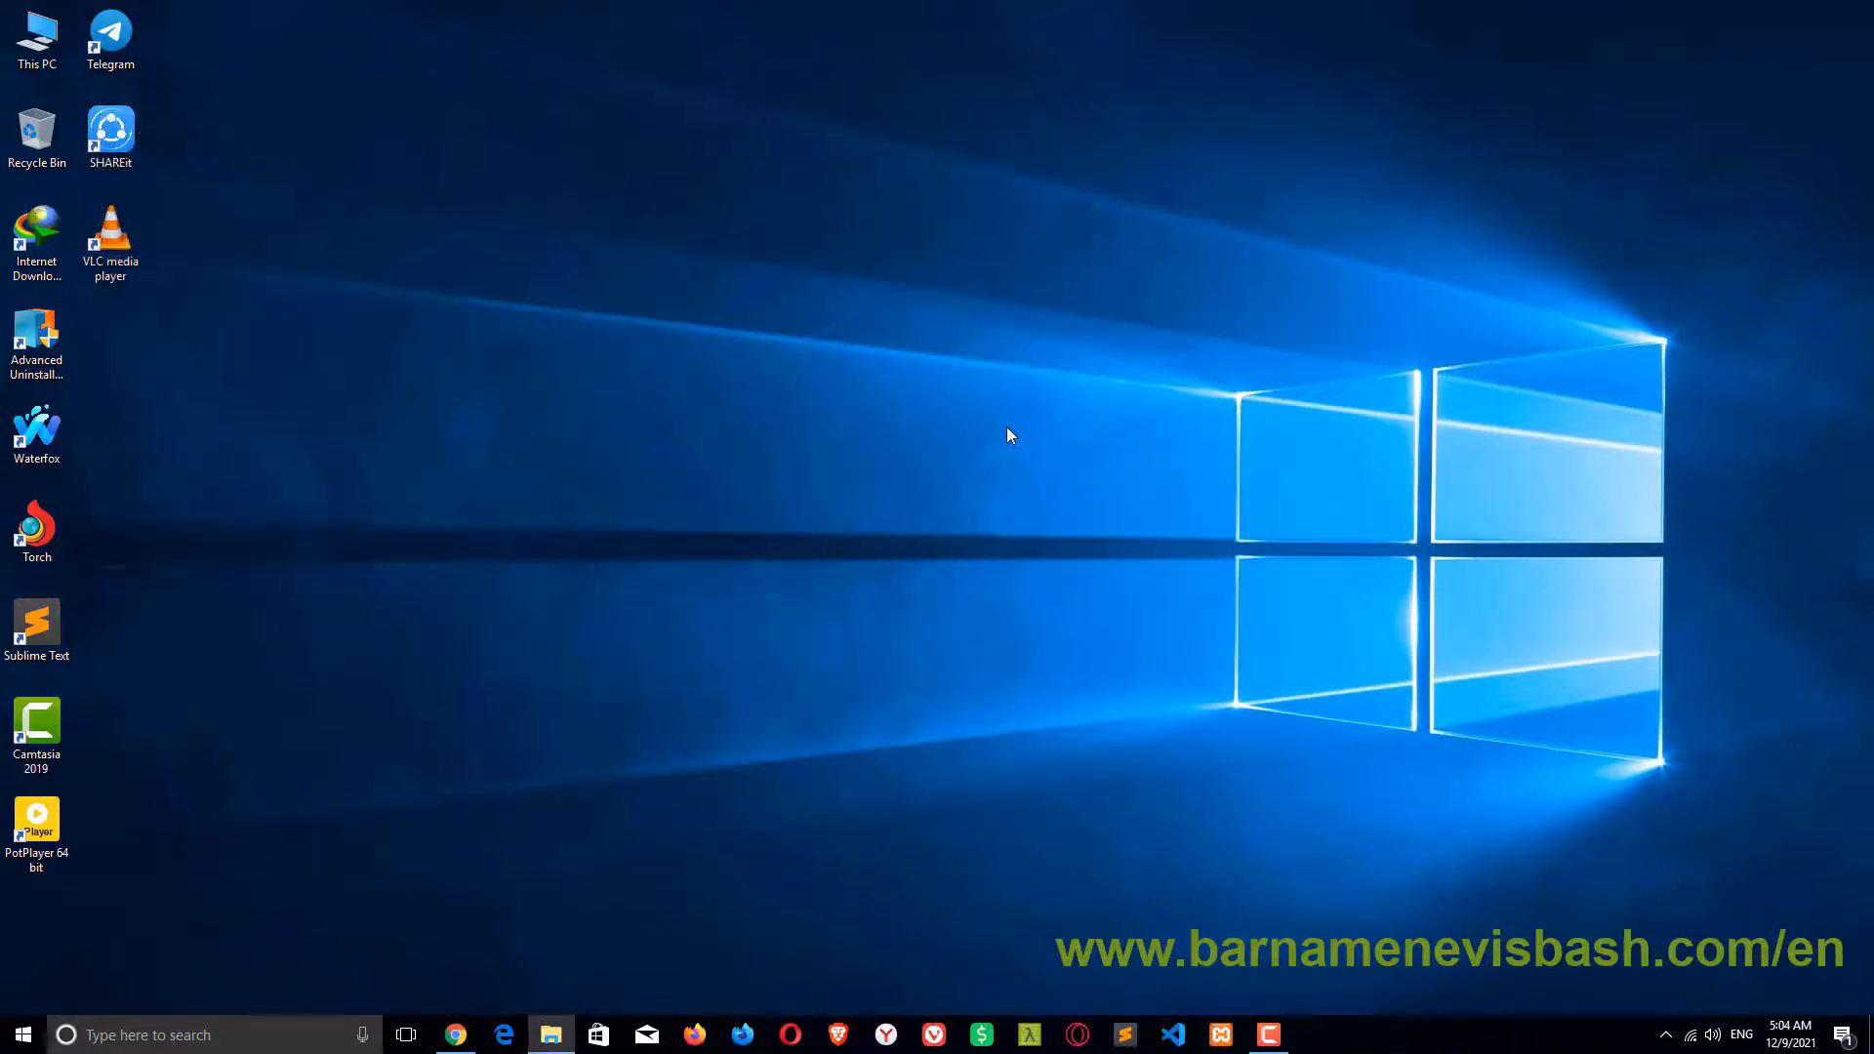
Switch to Chrome, return to the Google home page and search for eclipse
click(455, 1035)
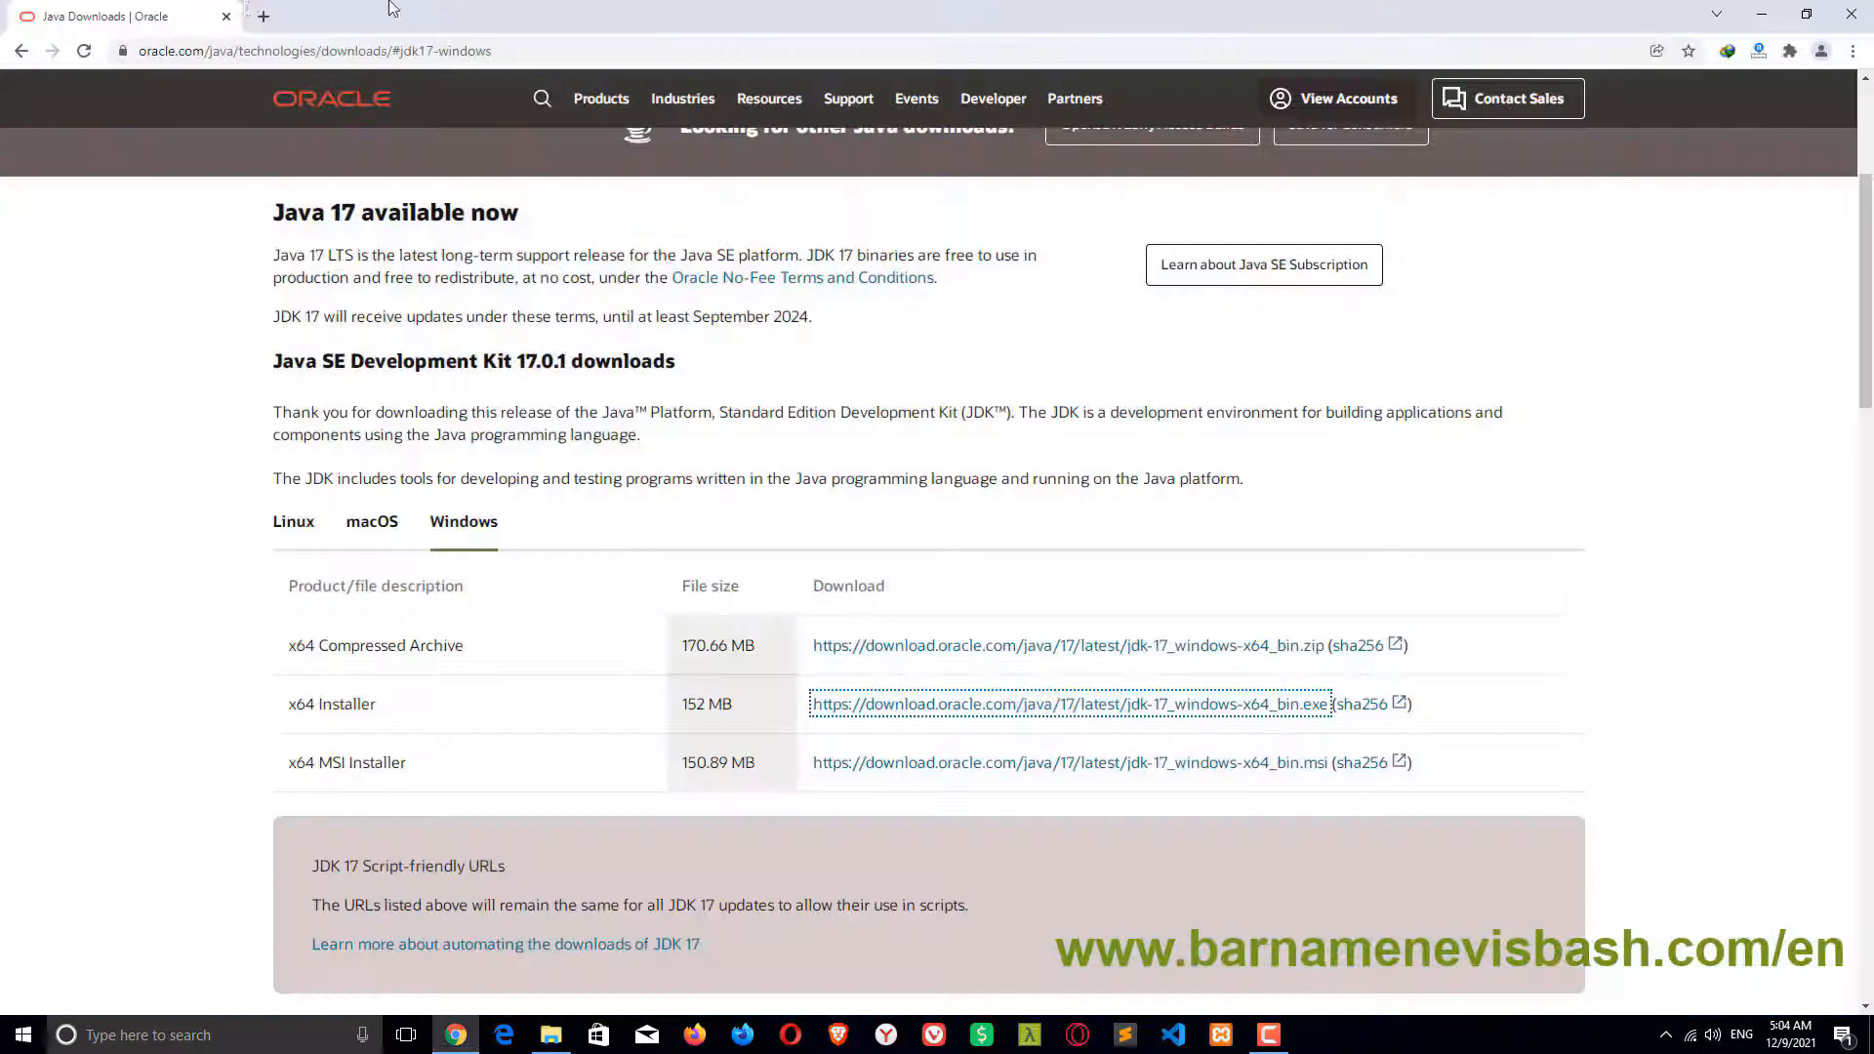
click(19, 52)
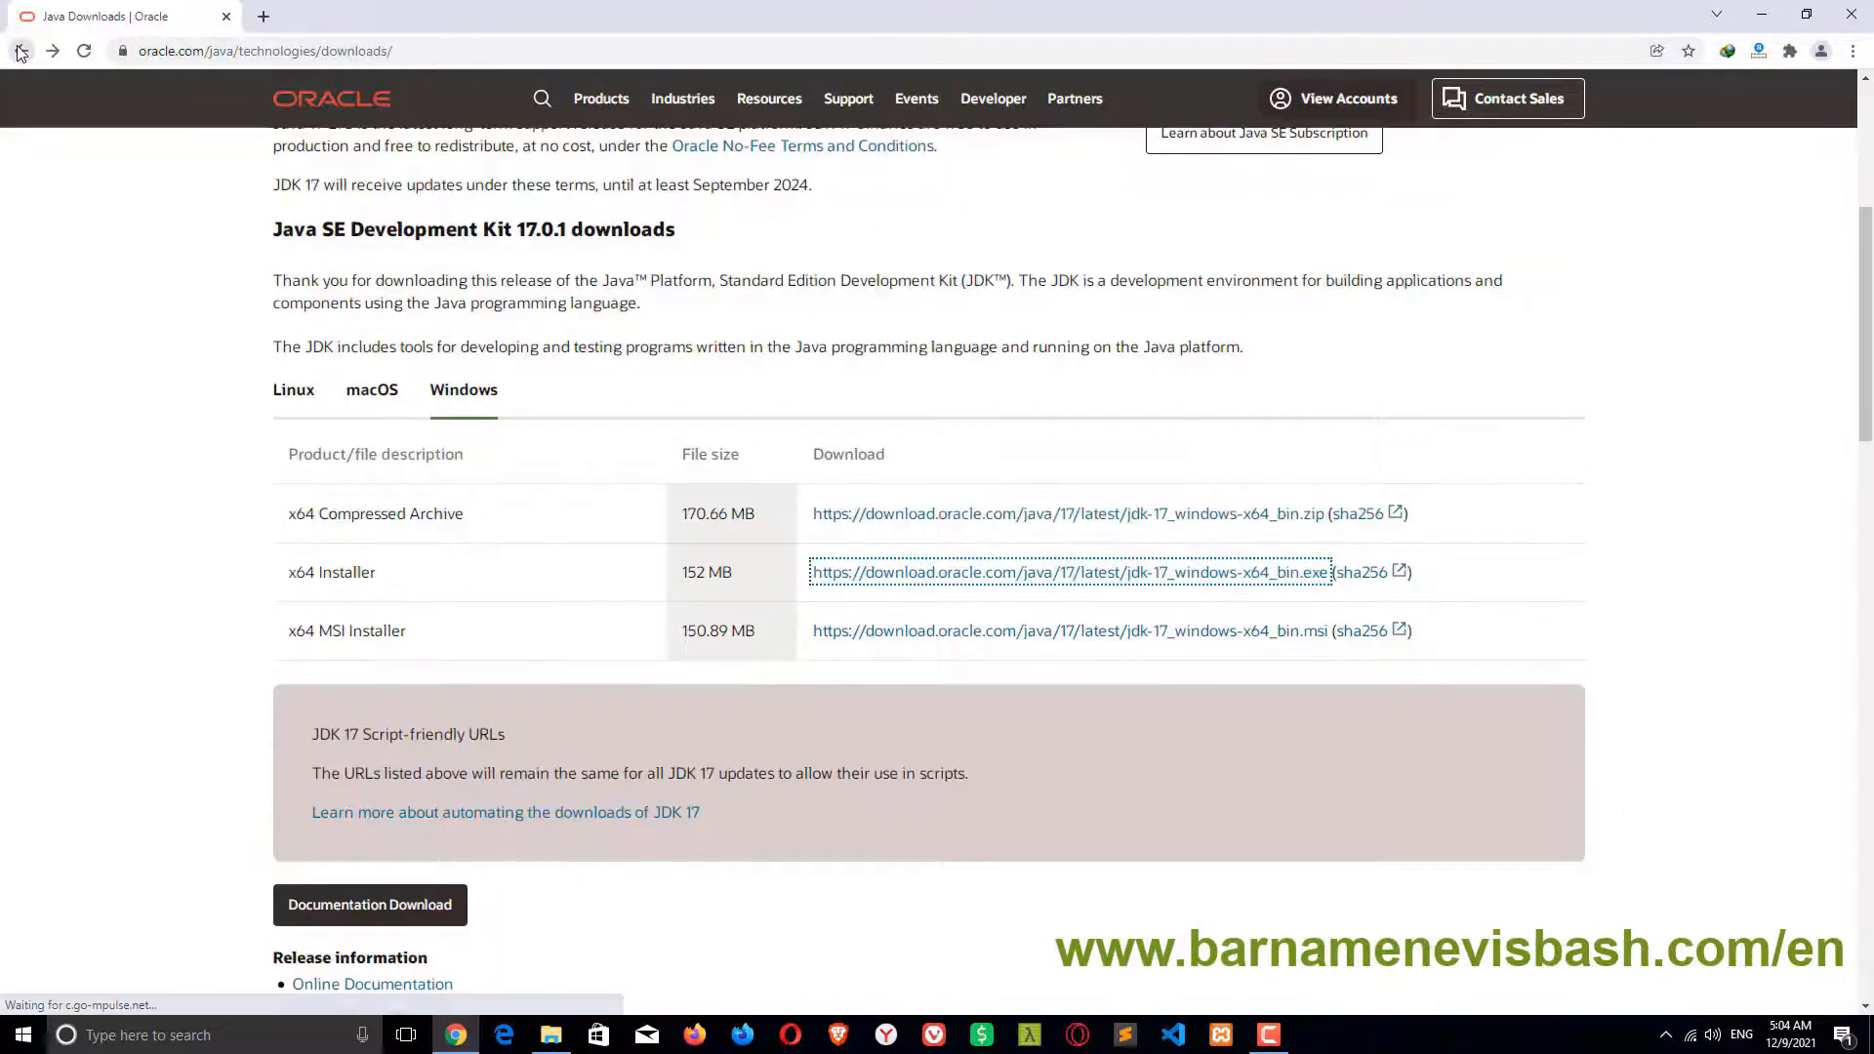
click(20, 51)
click(20, 51)
text(e)
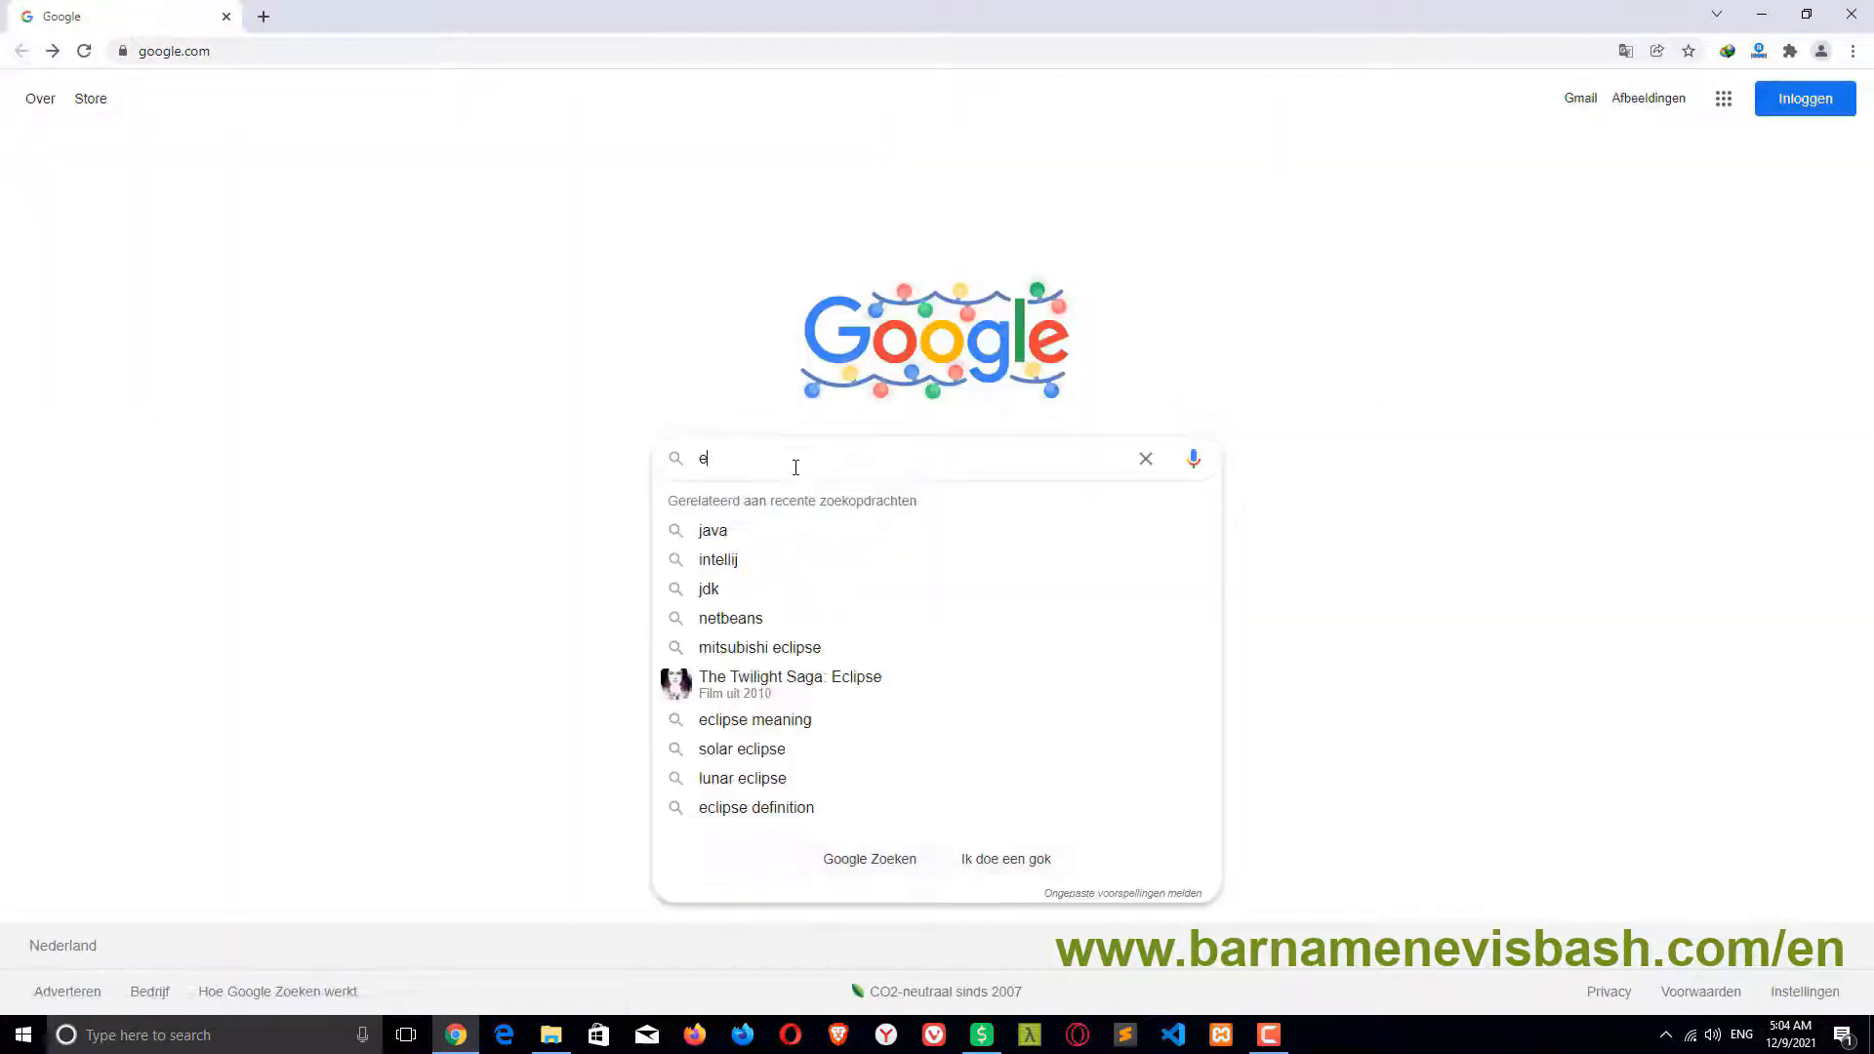
text(clipse)
key(Return)
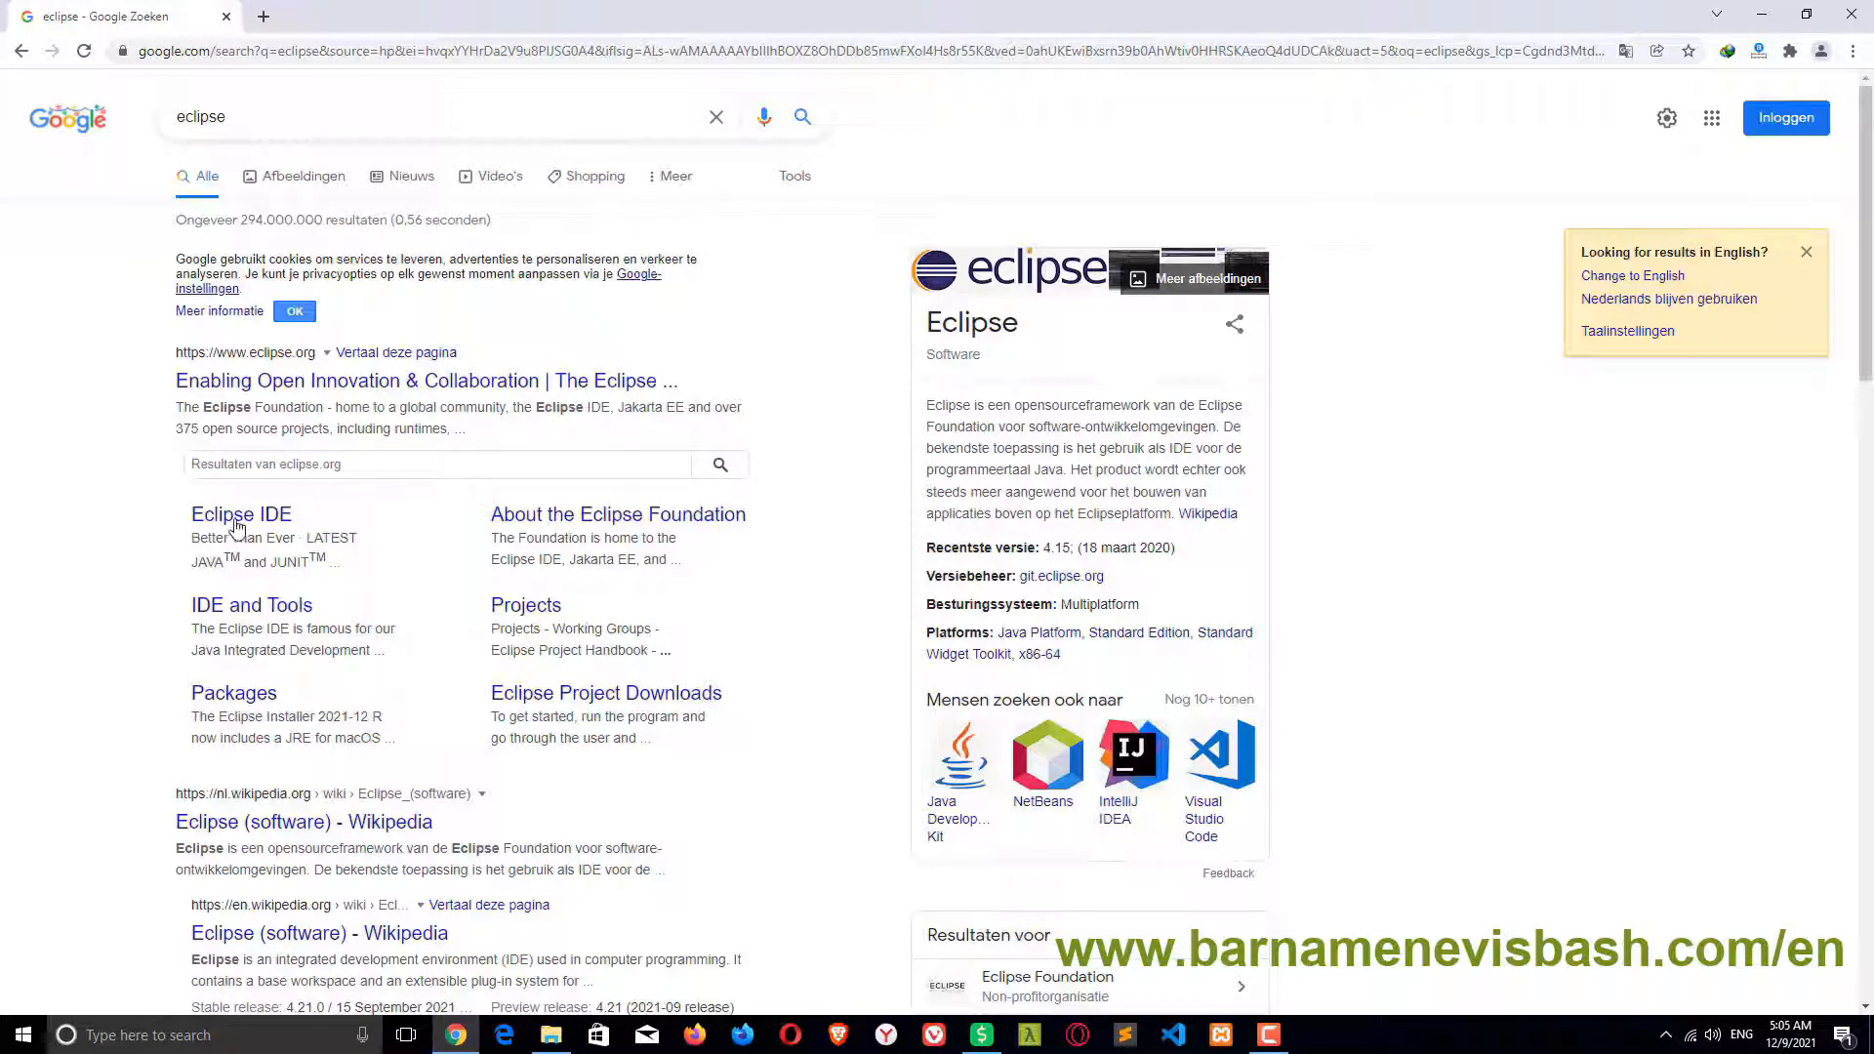
Open the Eclipse IDE page from the search results and go to the Eclipse IDE 2021-12 R Packages list
click(234, 525)
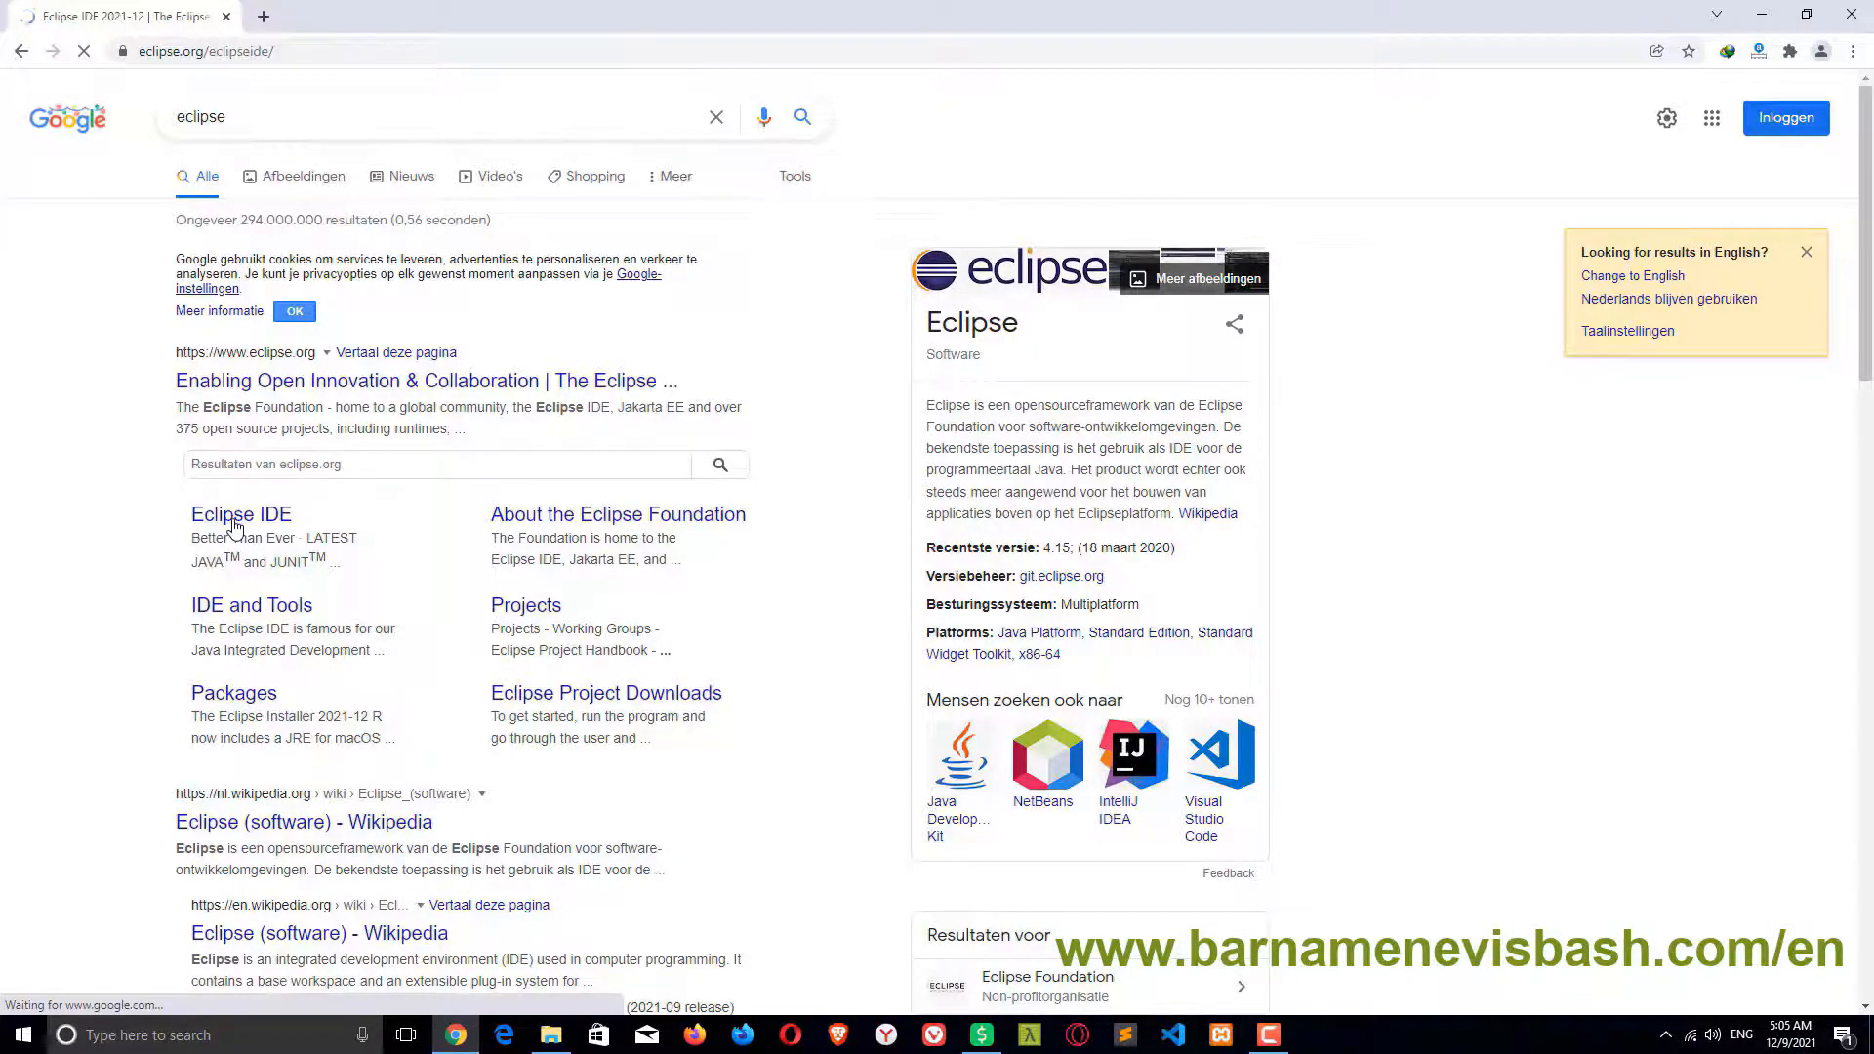
scroll(301, 507, down, 3)
click(902, 406)
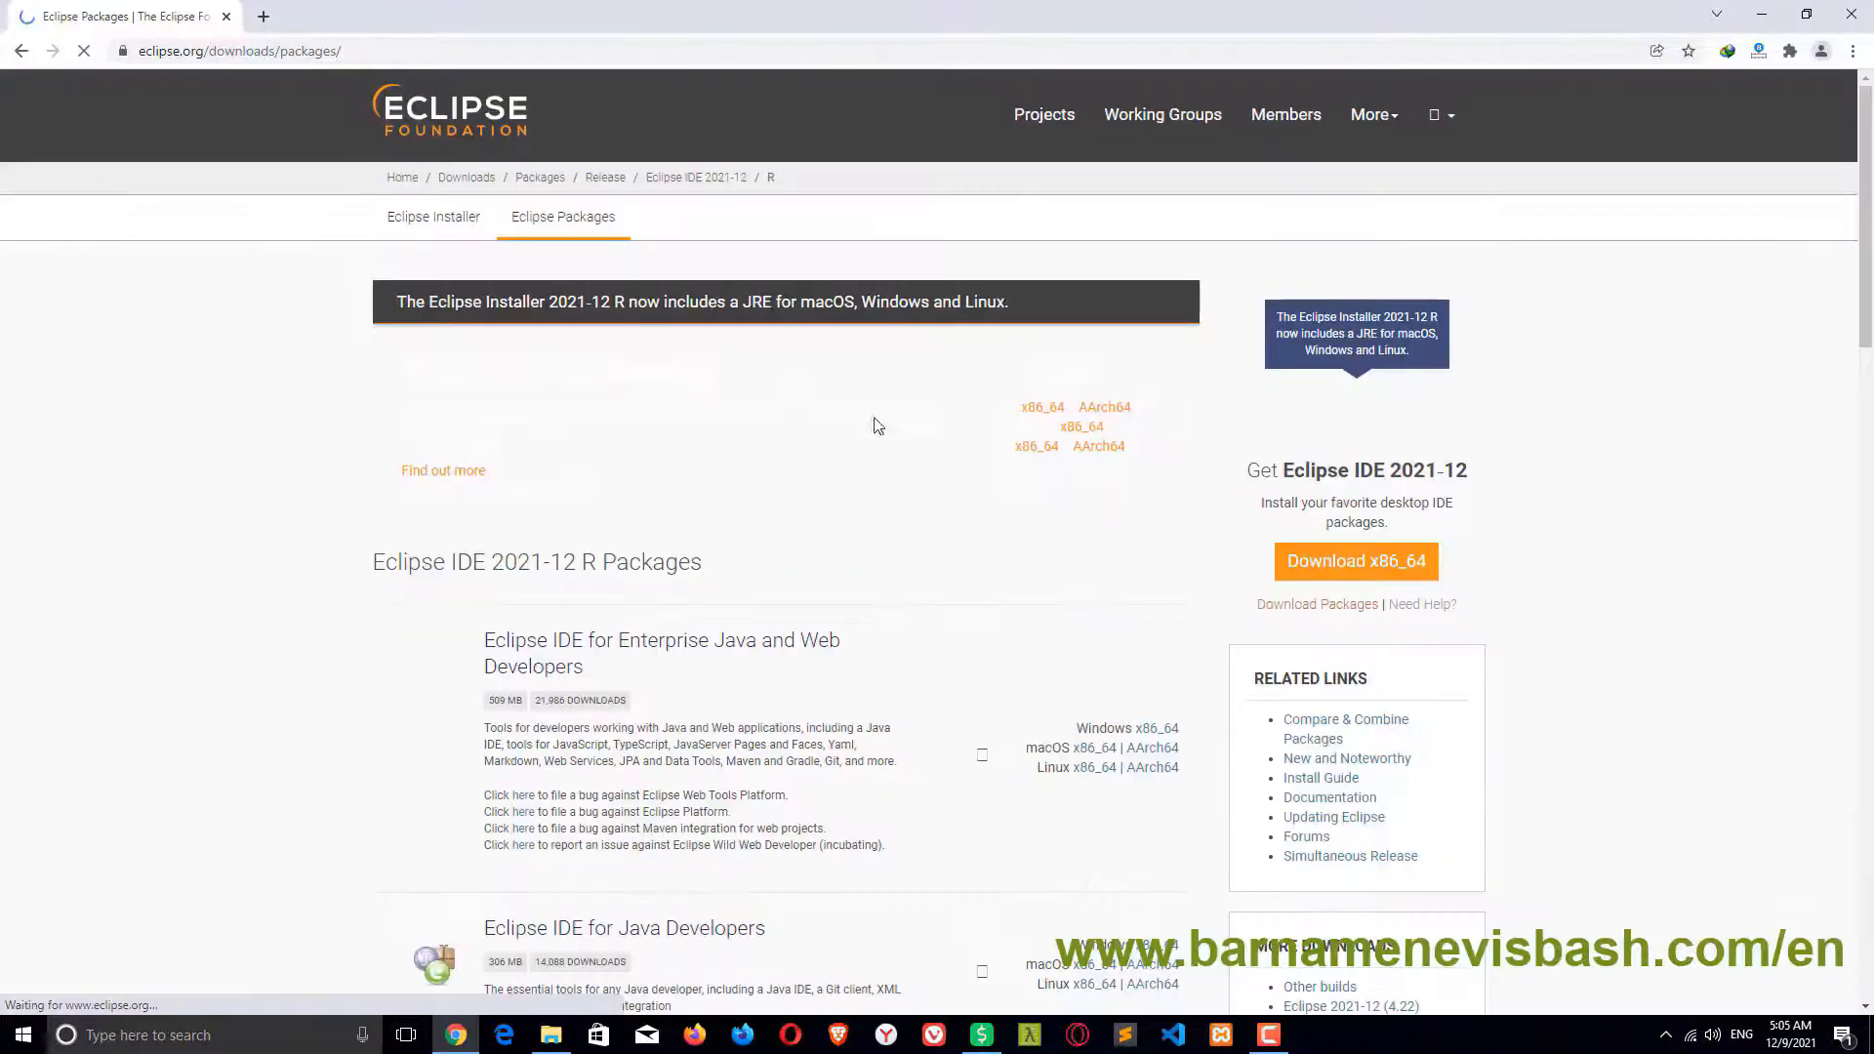
scroll(527, 640, down, 3)
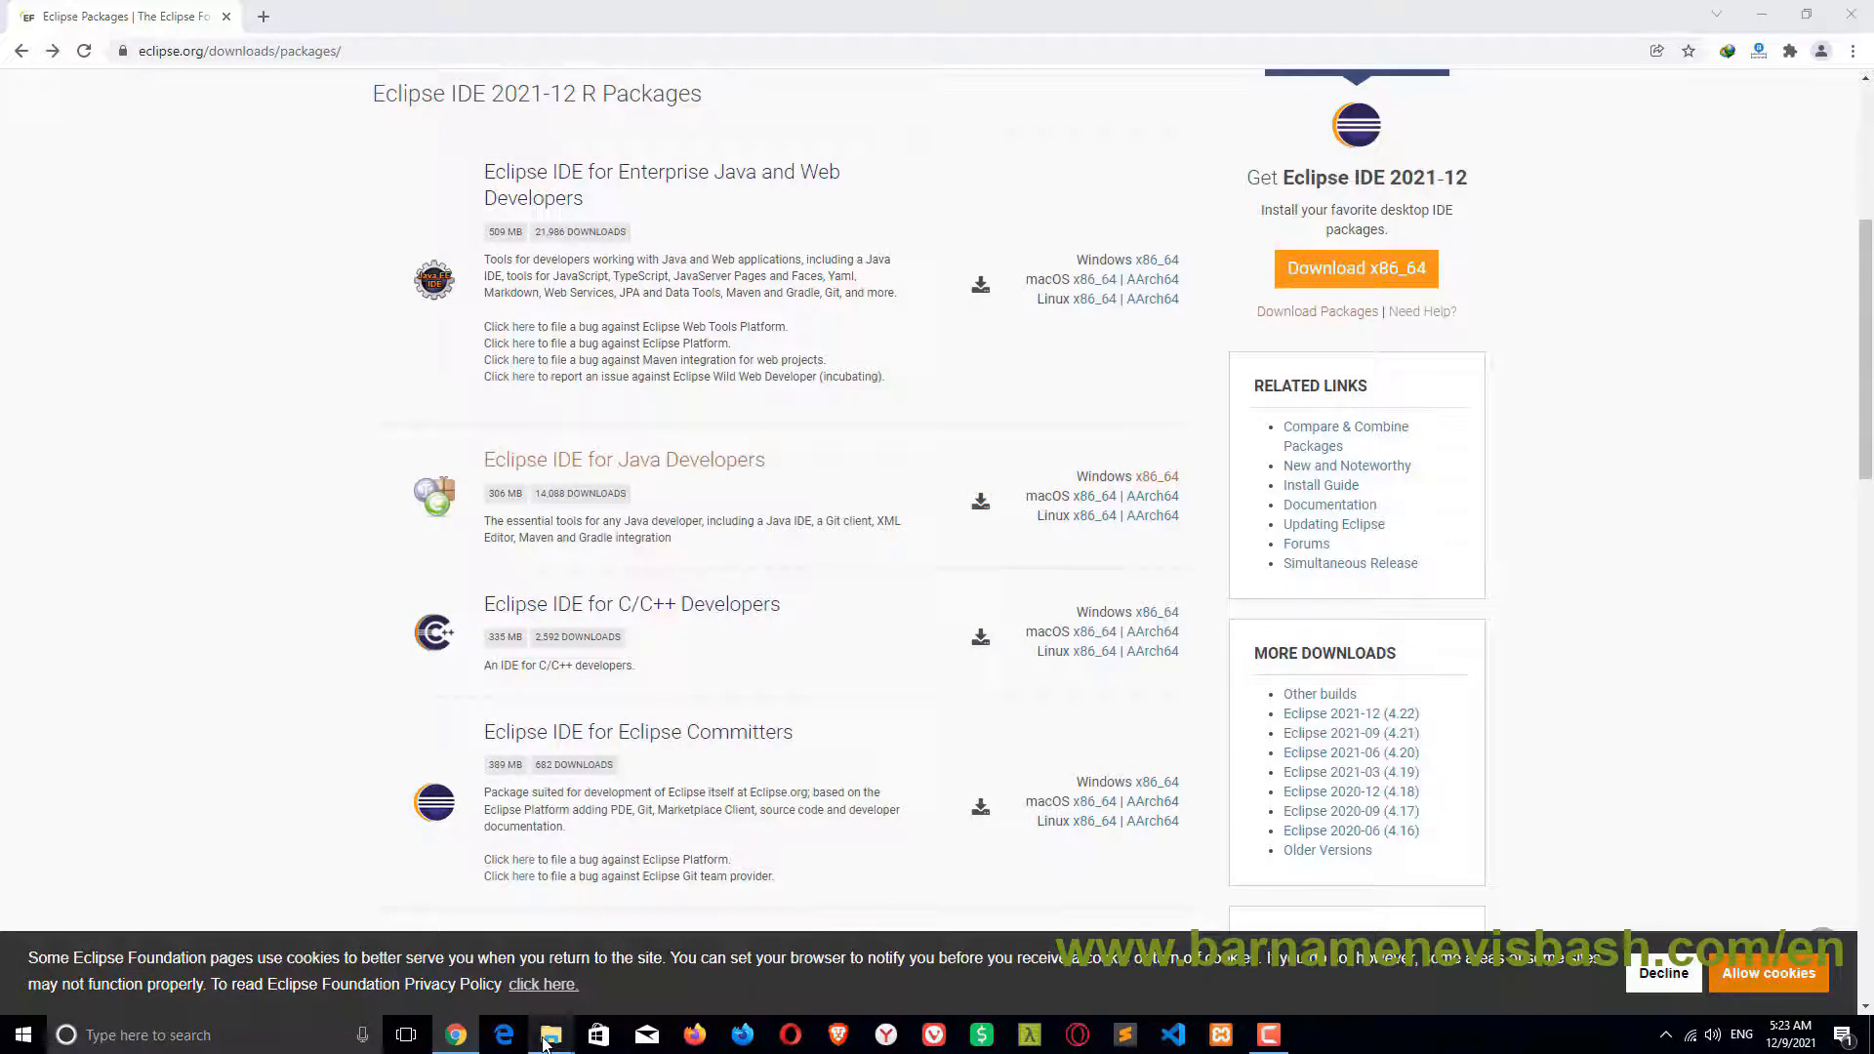
Switch to File Explorer and extract eclipse-java-2021-12-R-win32-x86_64.zip directly into Local Disk (C:)
mouse_move(551, 1035)
click(644, 952)
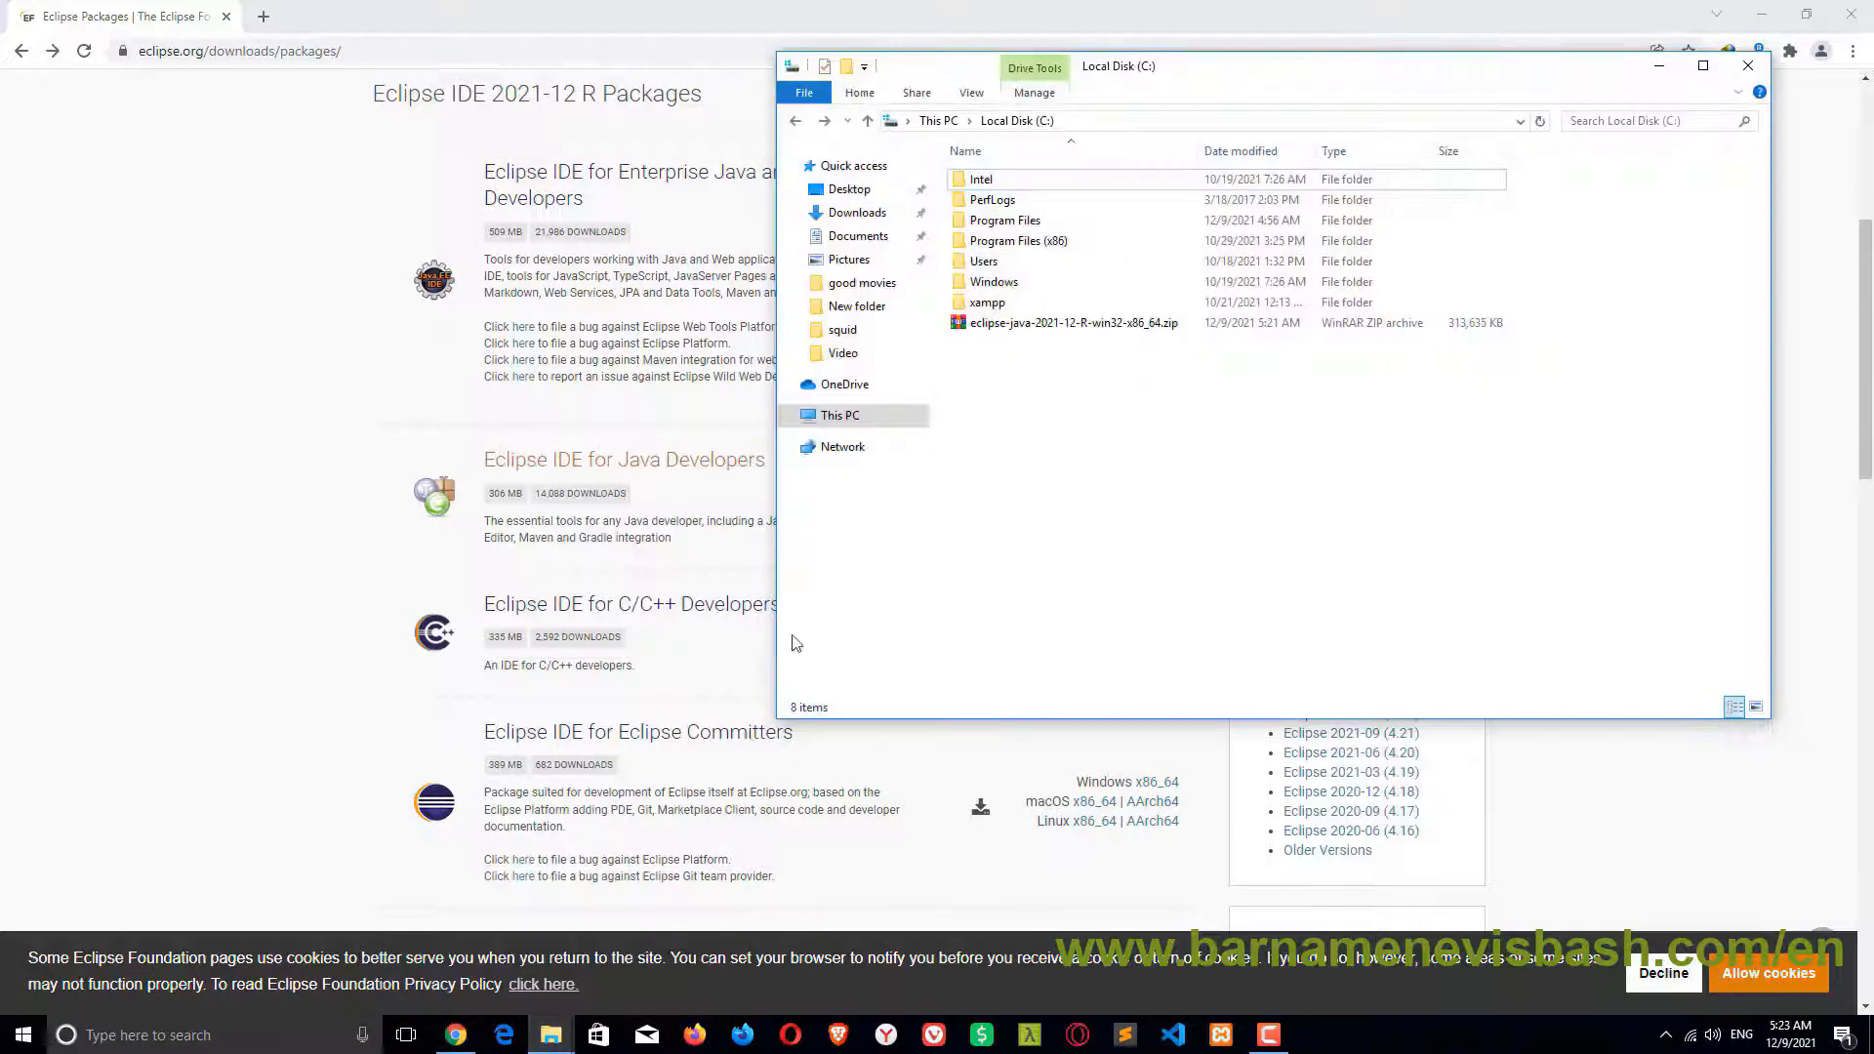
right_click(1034, 325)
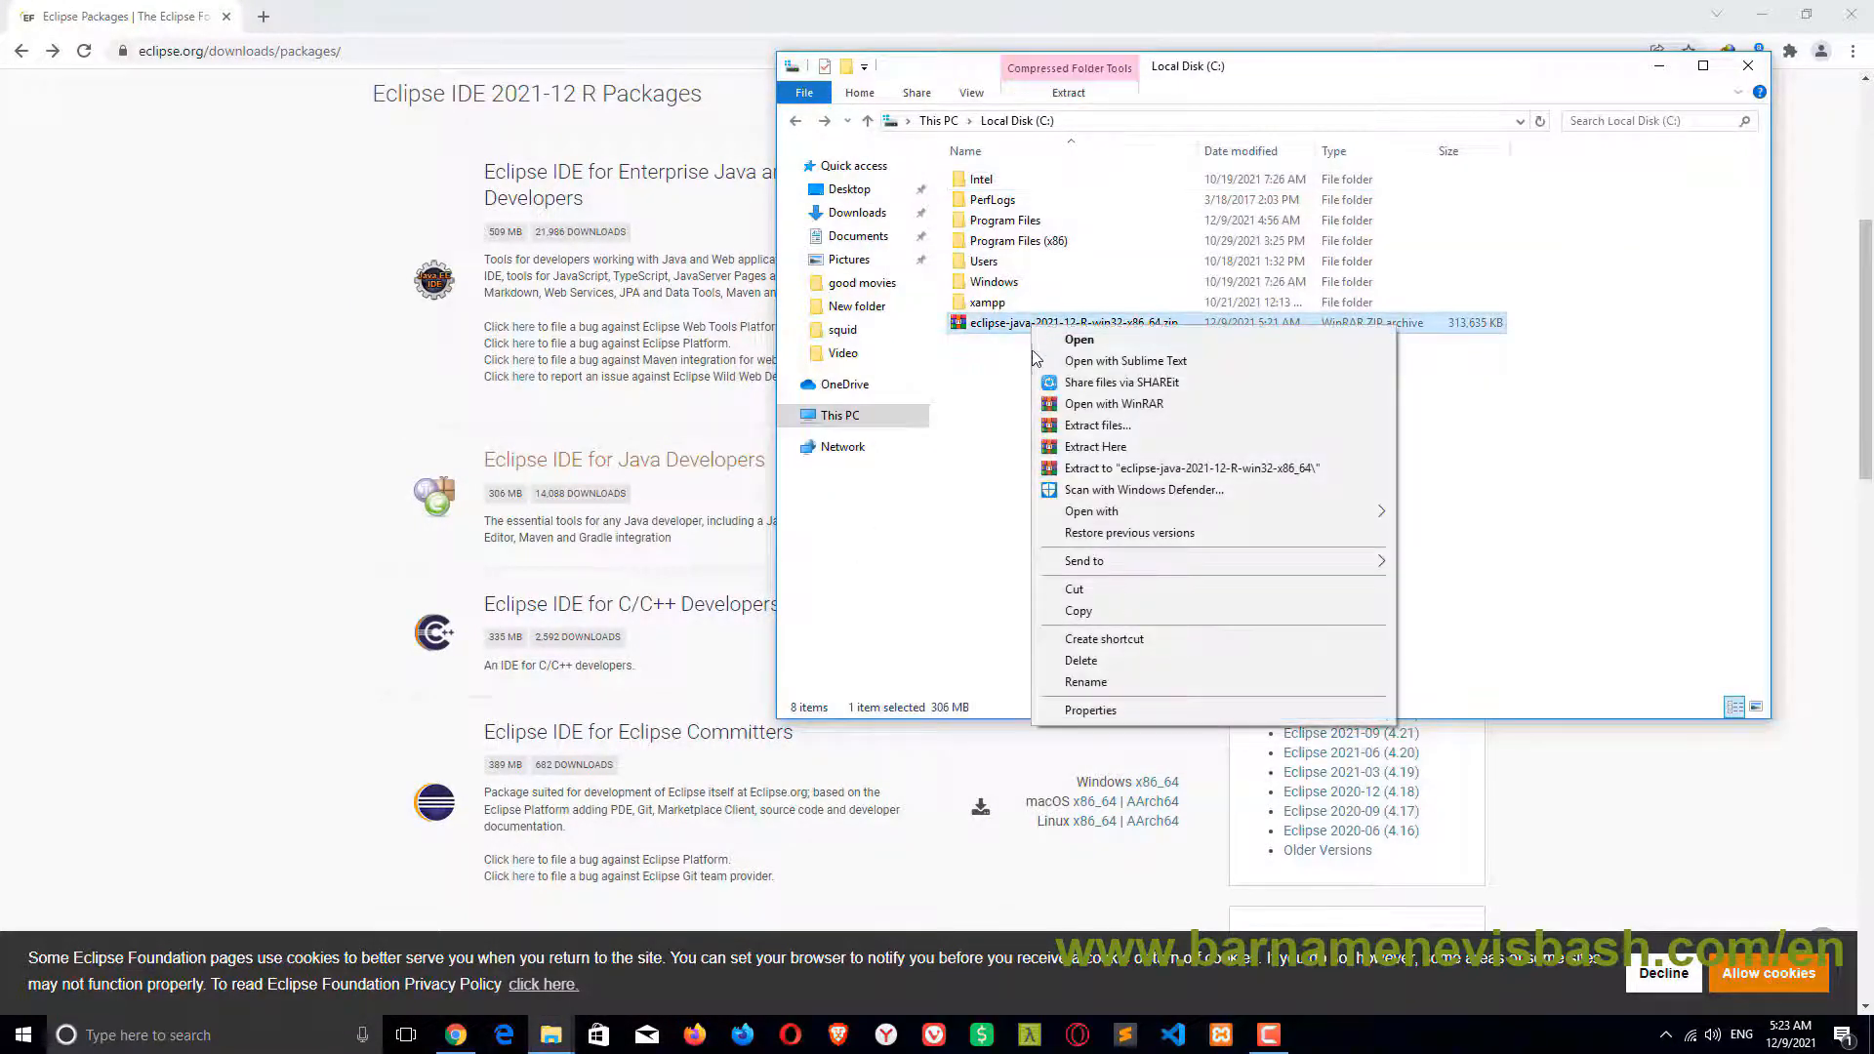
click(1085, 447)
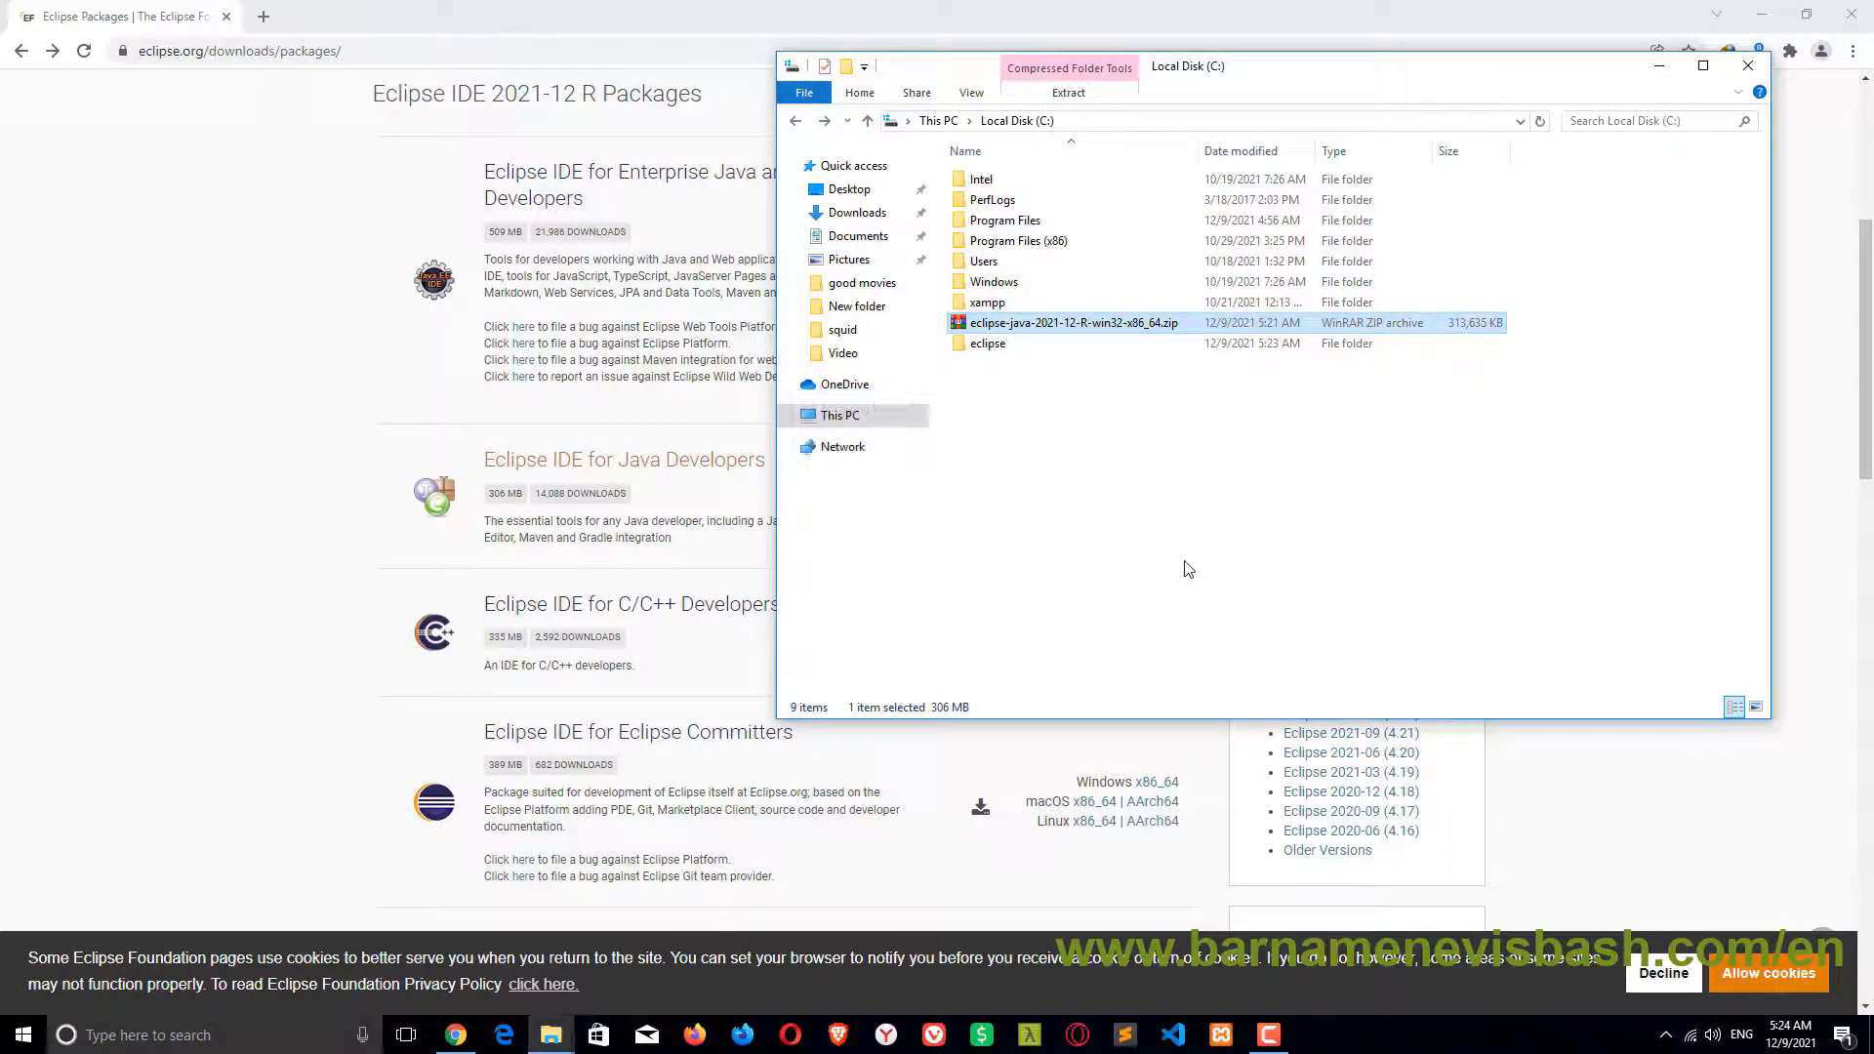
Run eclipse.exe from the extracted eclipse folder, launch it with the default workspace and close the Welcome page
double_click(1008, 343)
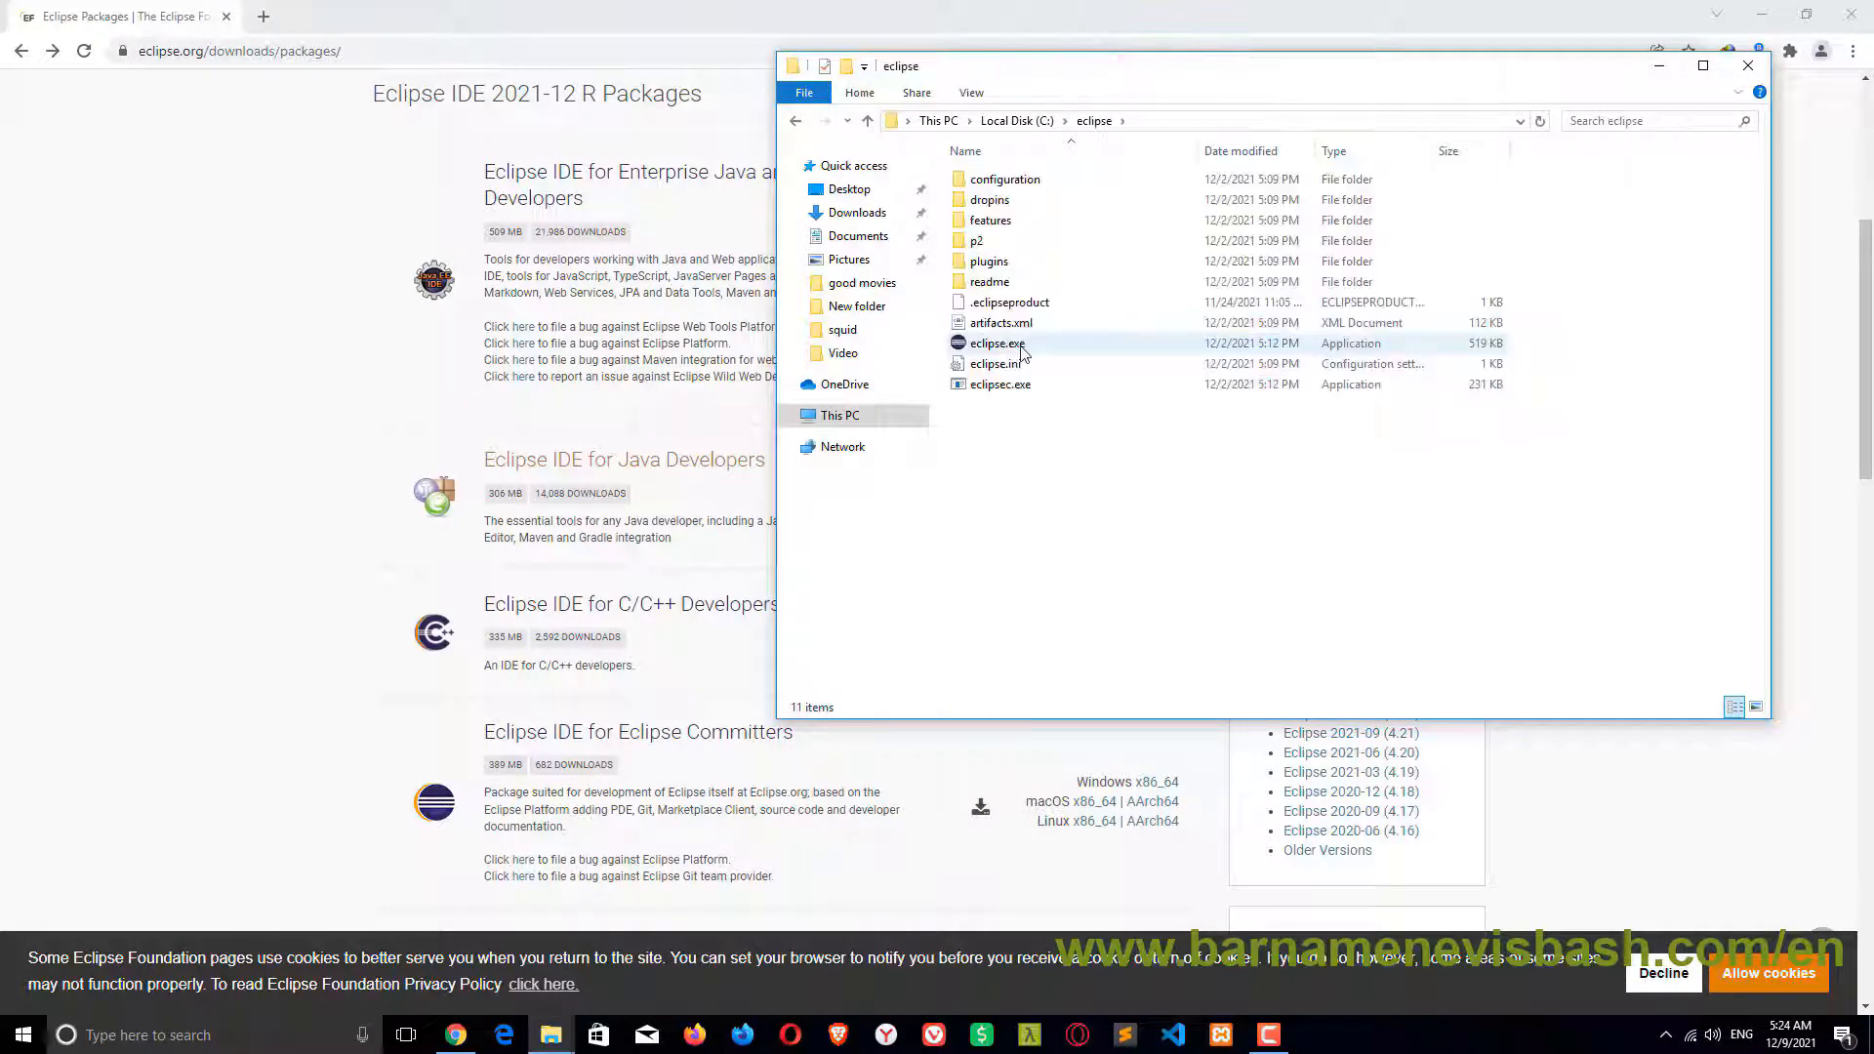
click(995, 345)
double_click(995, 347)
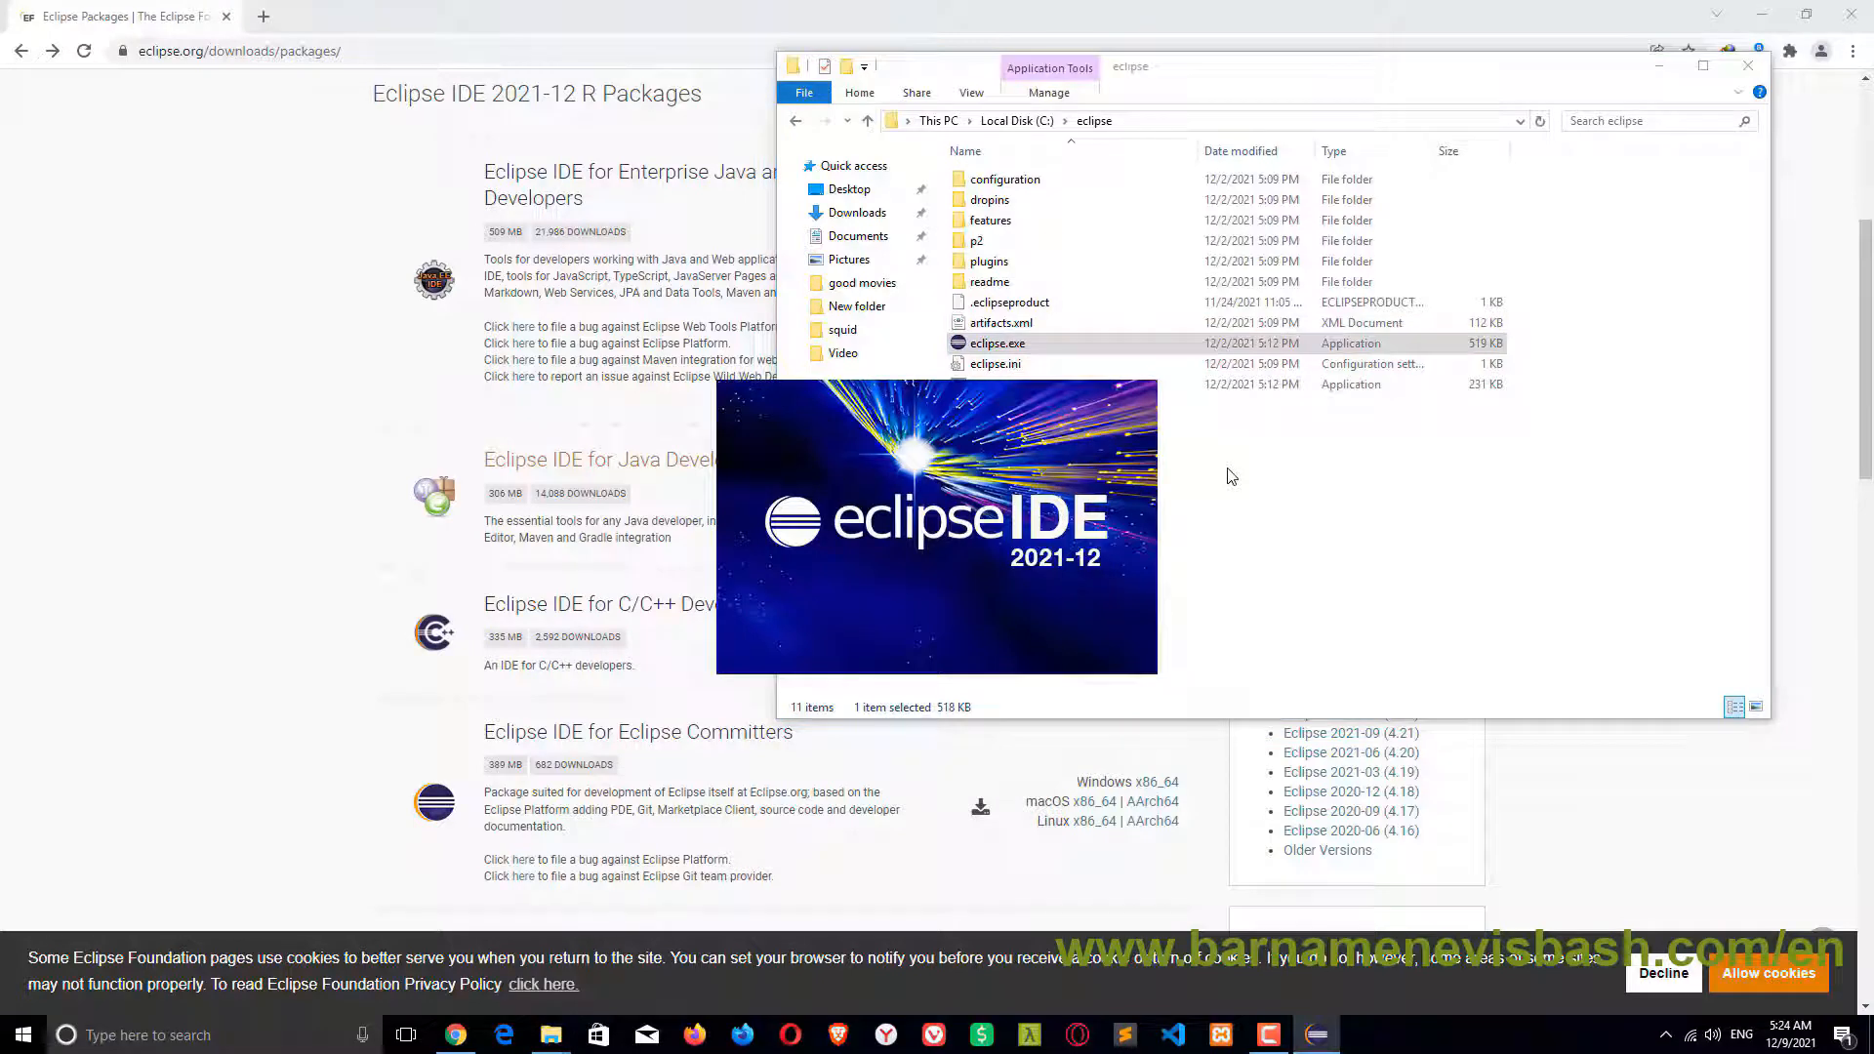
click(1761, 14)
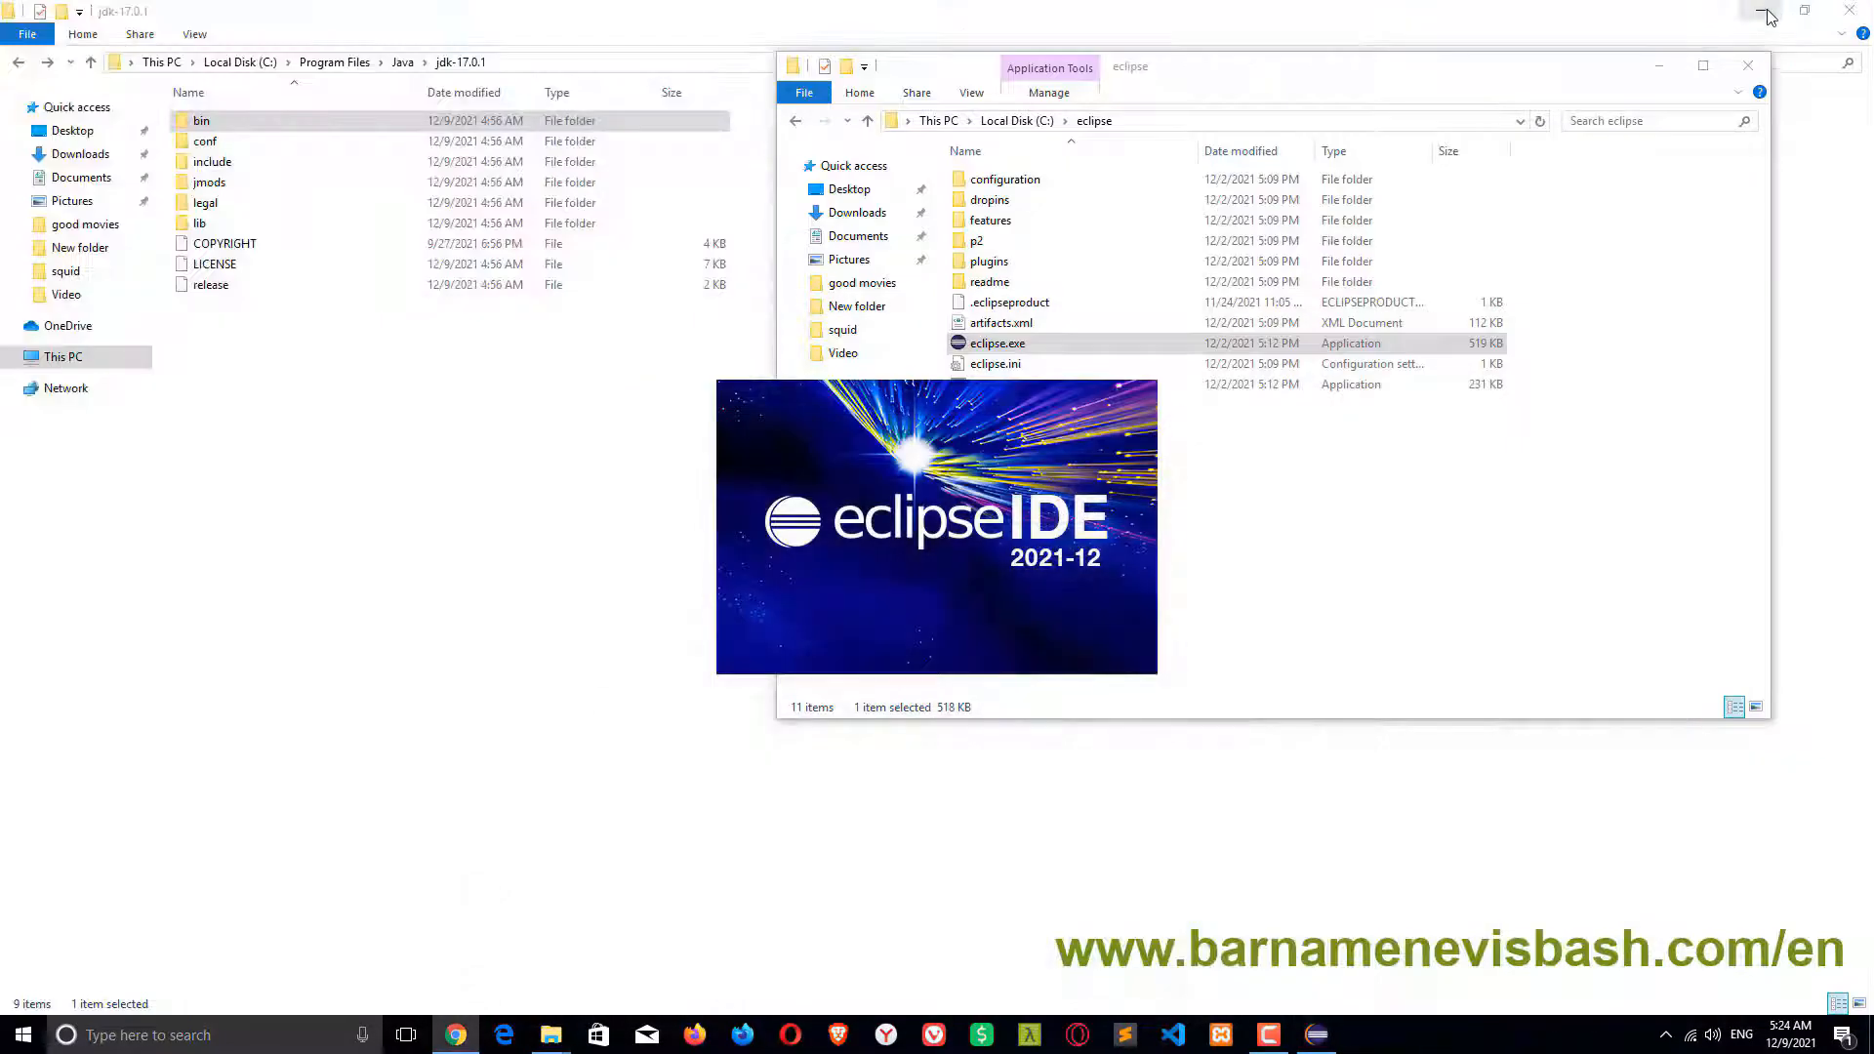
click(1762, 14)
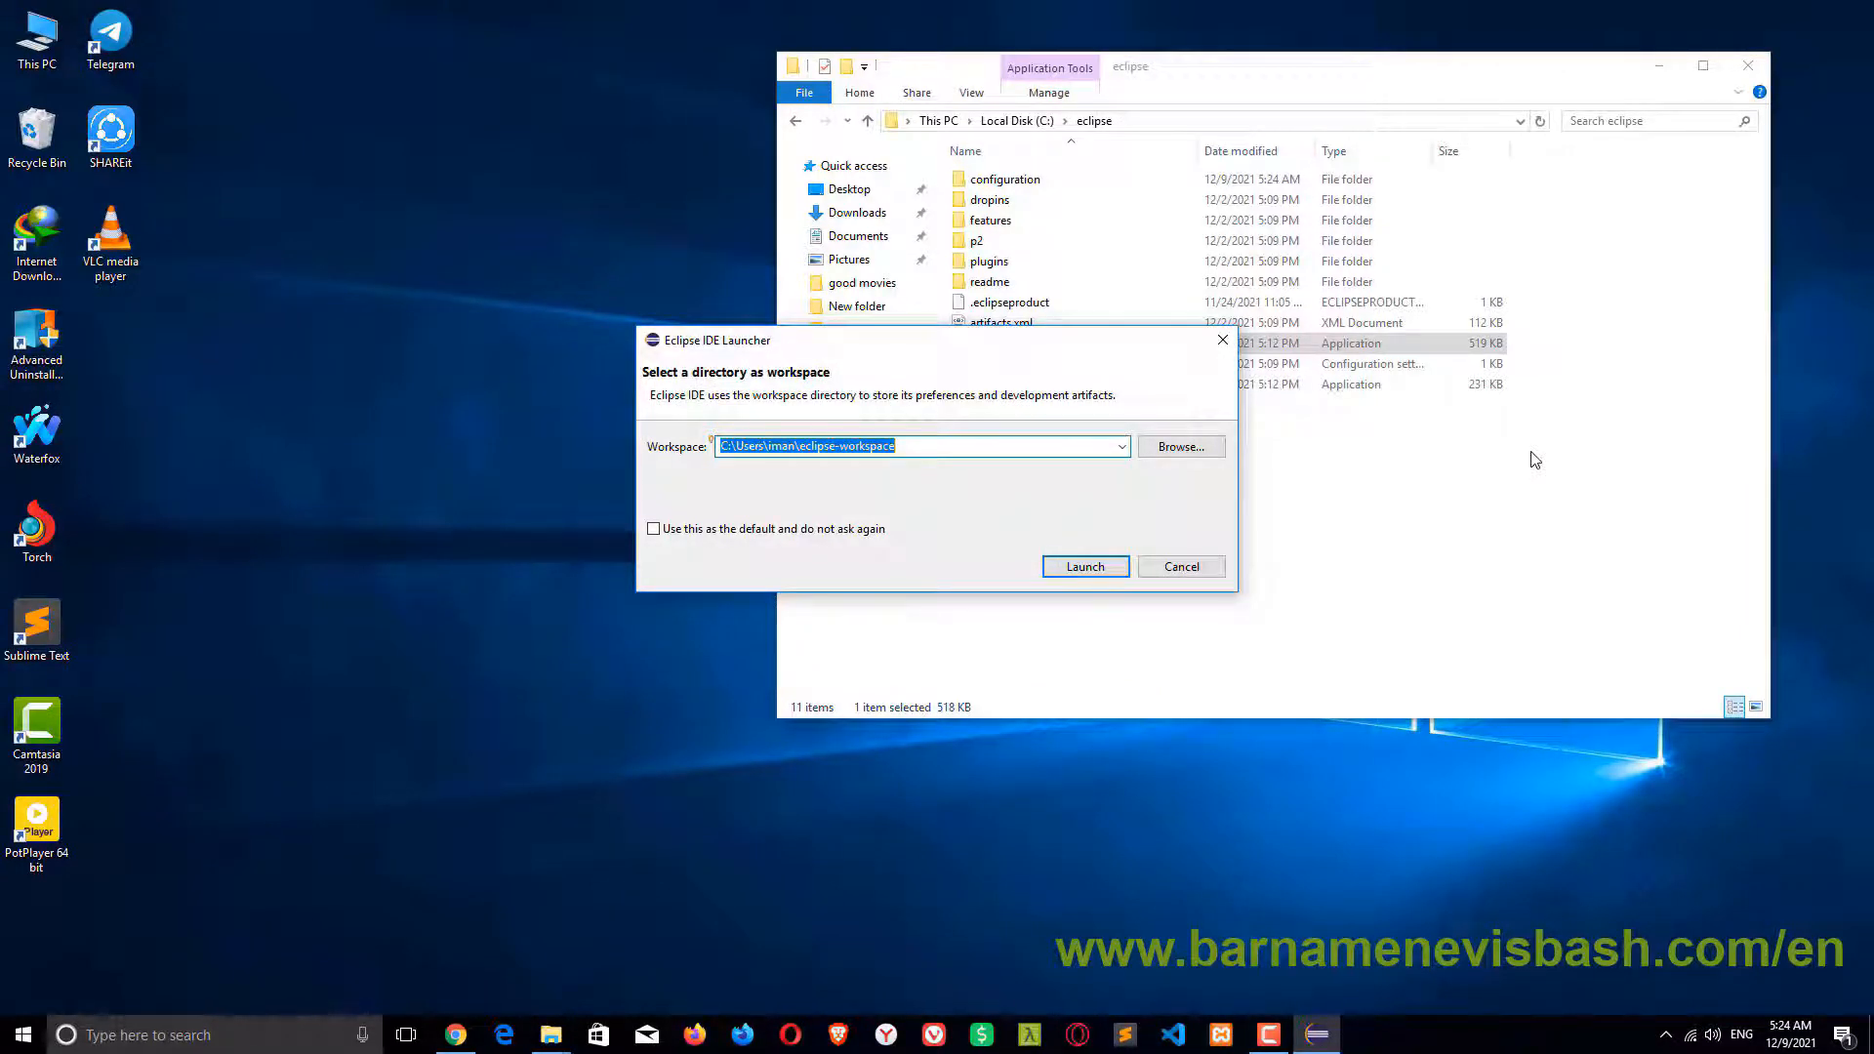
click(1085, 568)
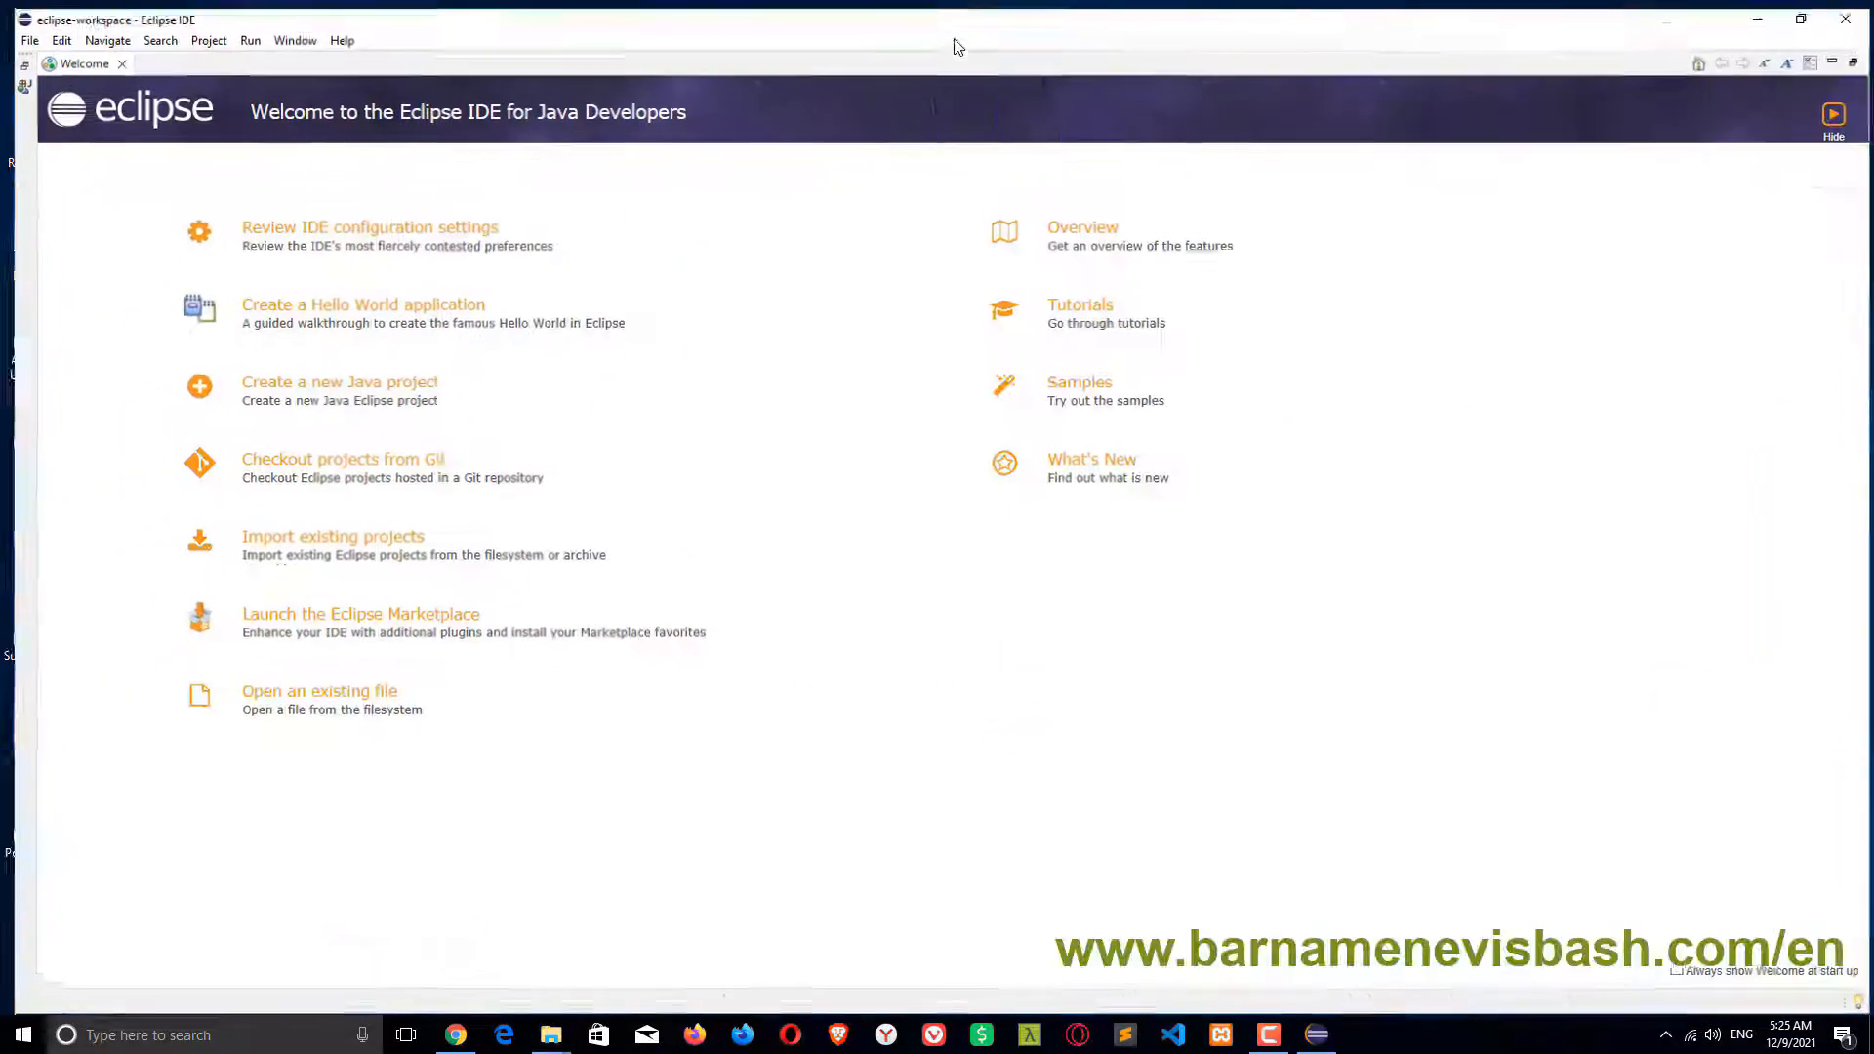
click(108, 56)
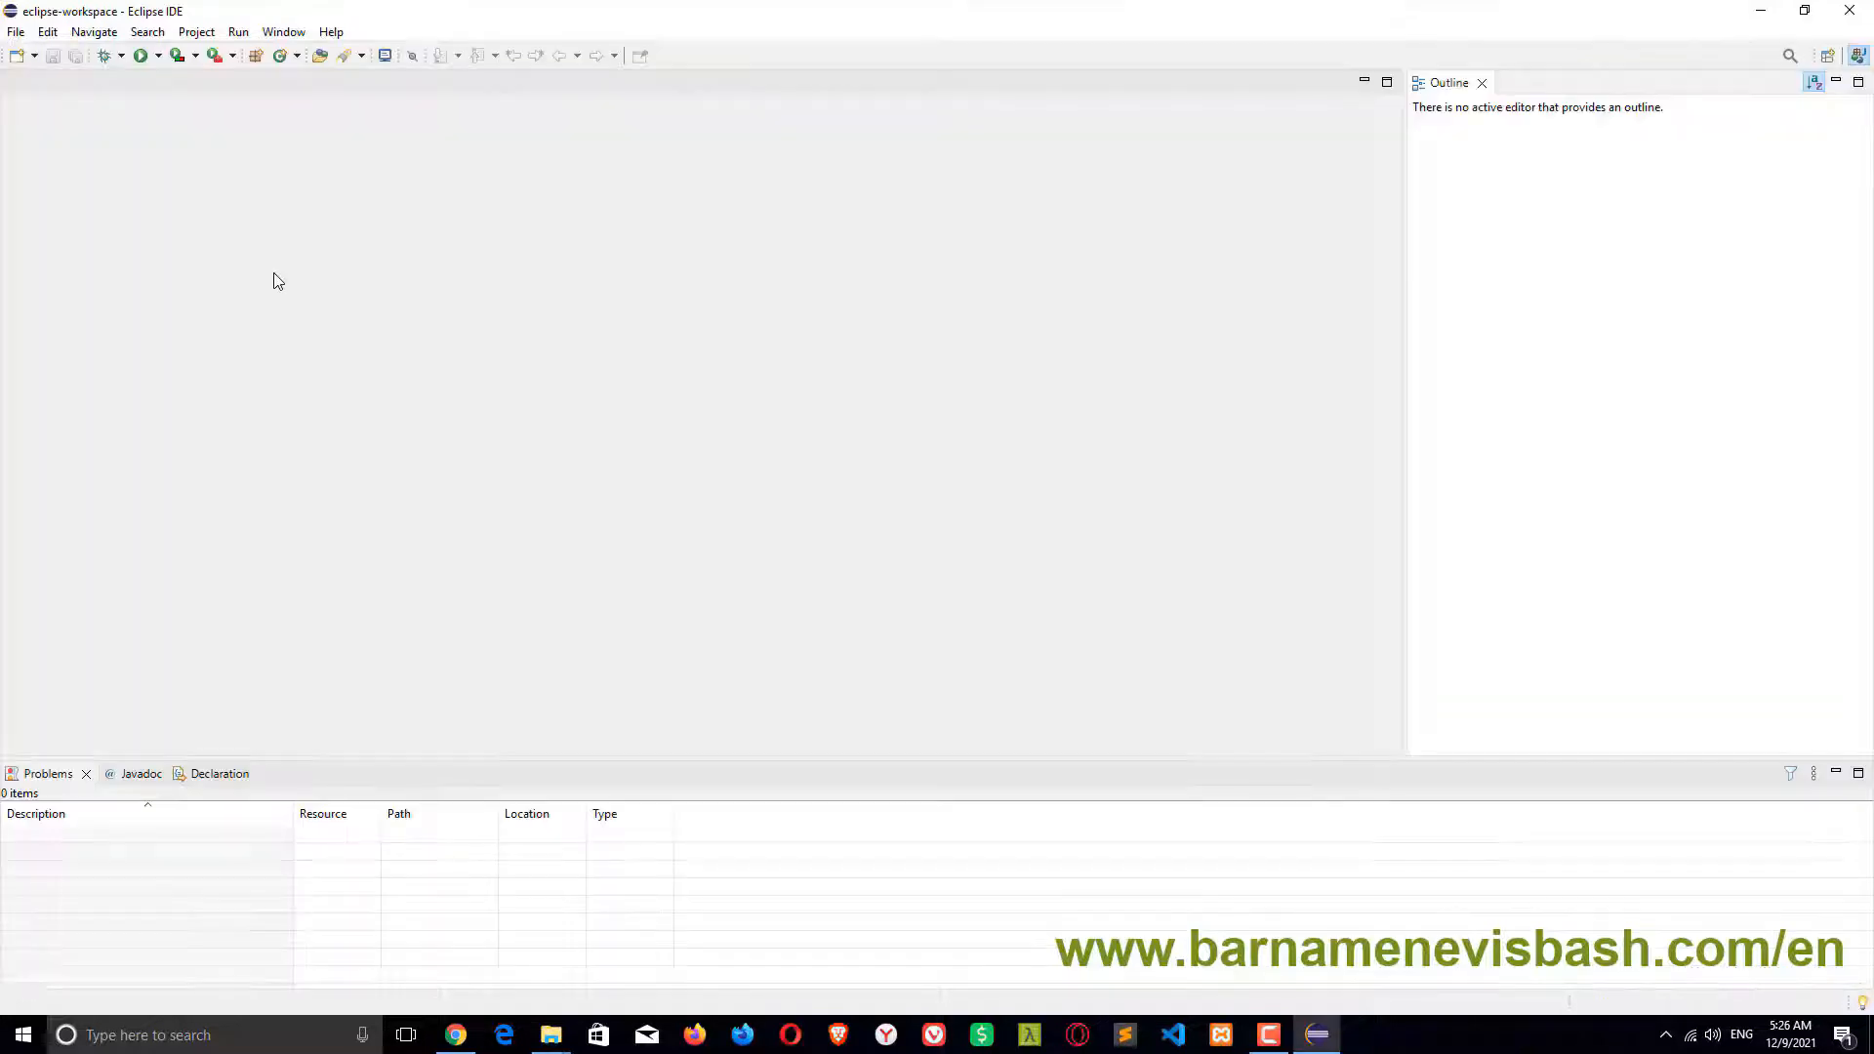
Create a new Java project named HelloJava without a module-info.java file
click(16, 32)
mouse_move(30, 57)
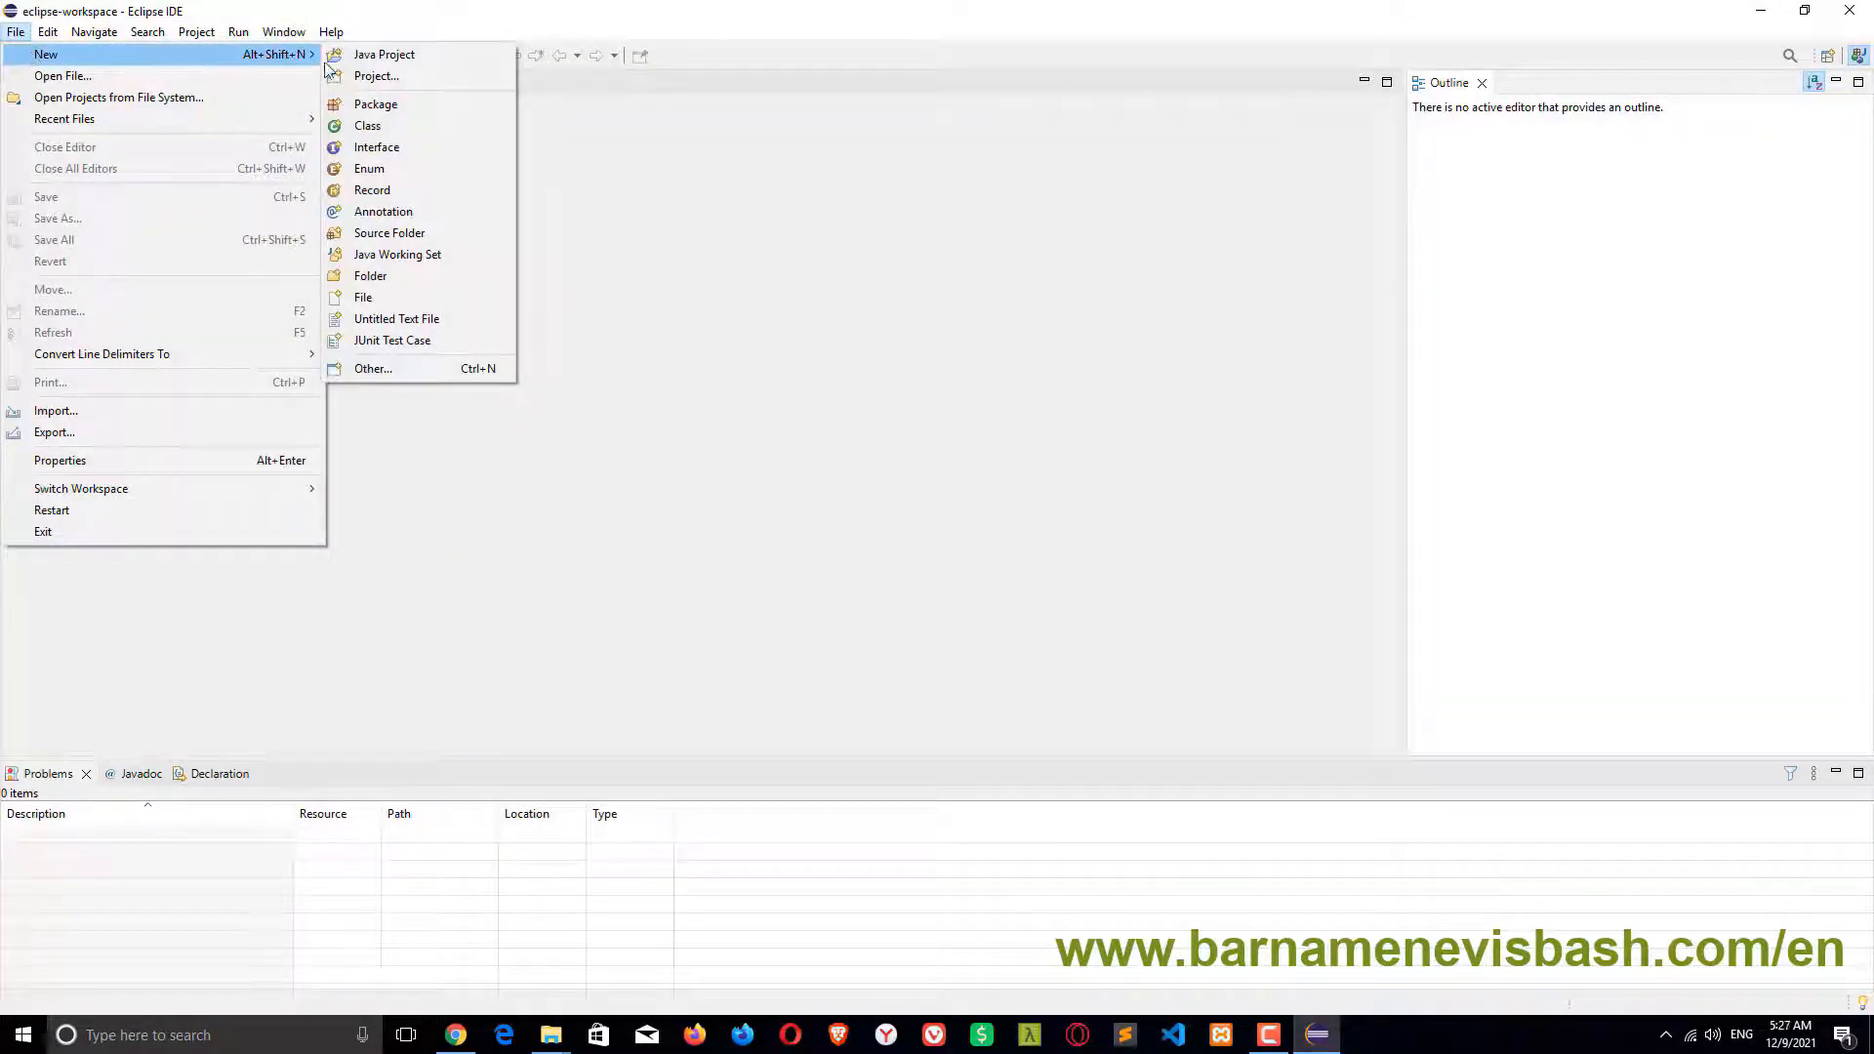
click(411, 60)
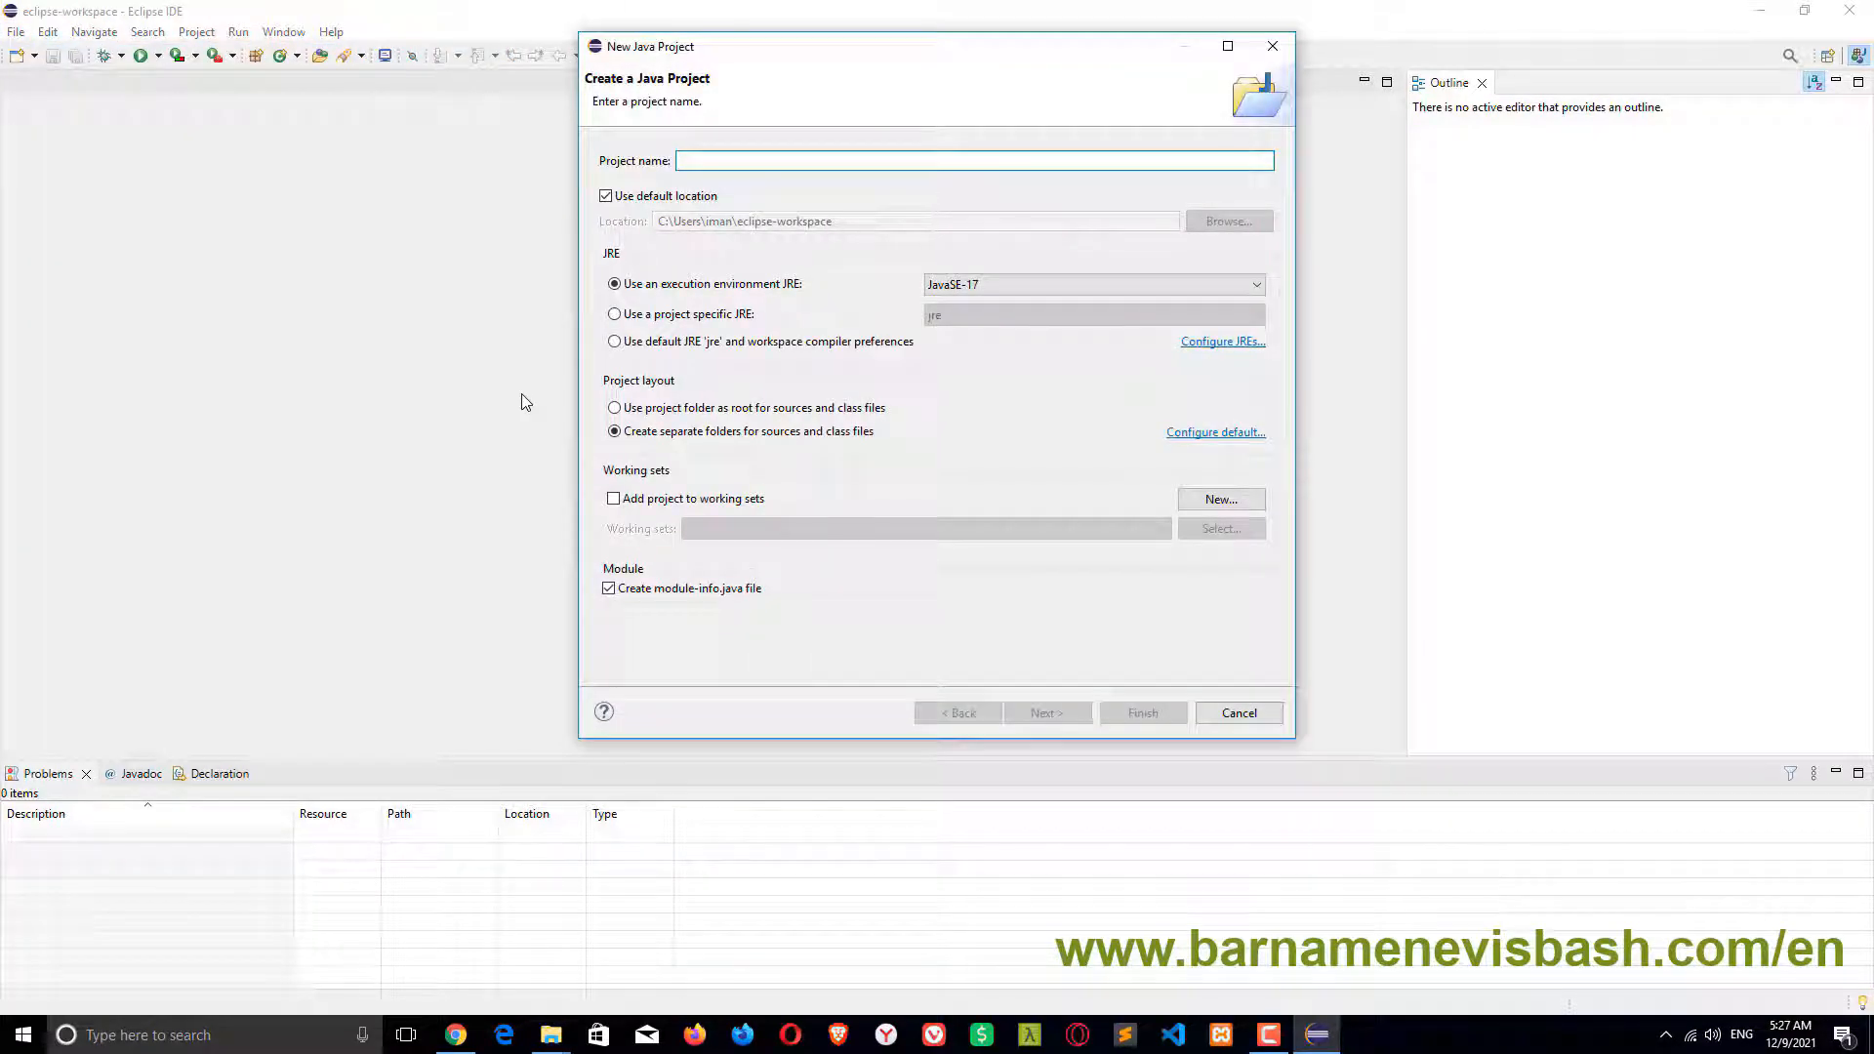
text(HelloJava)
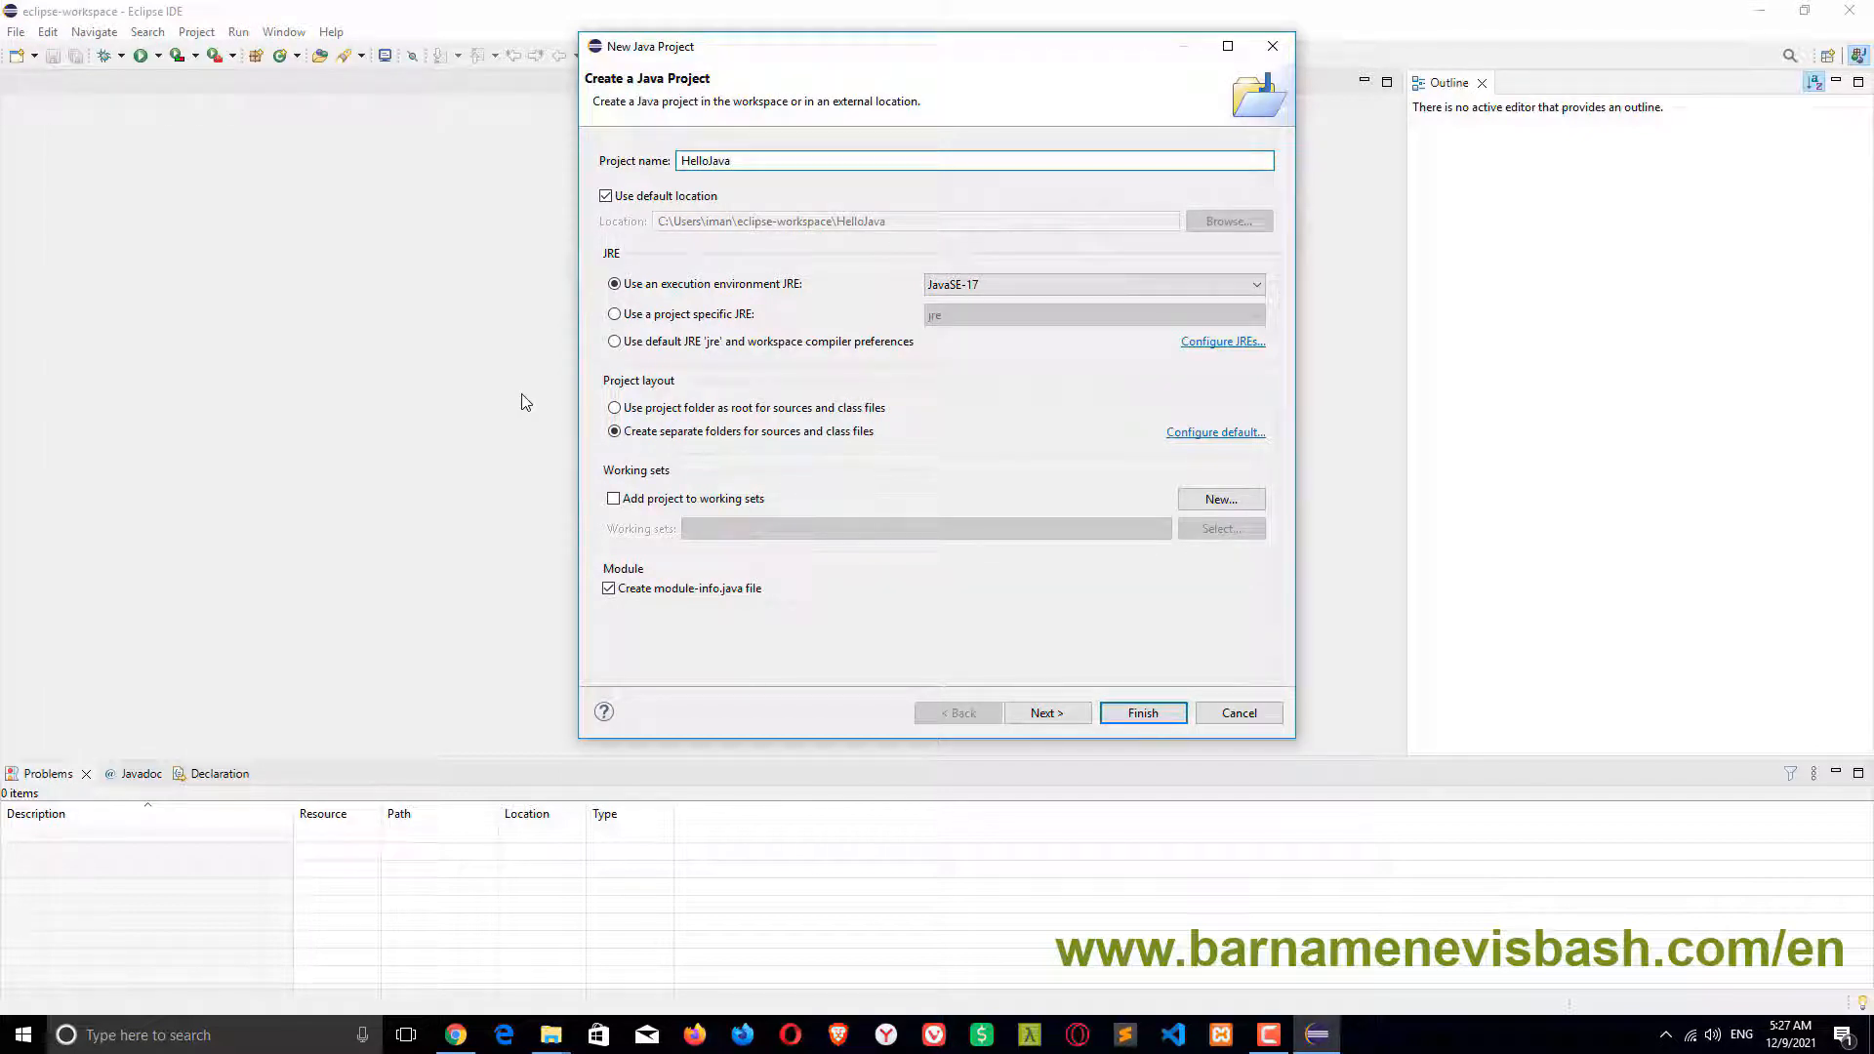
click(1143, 714)
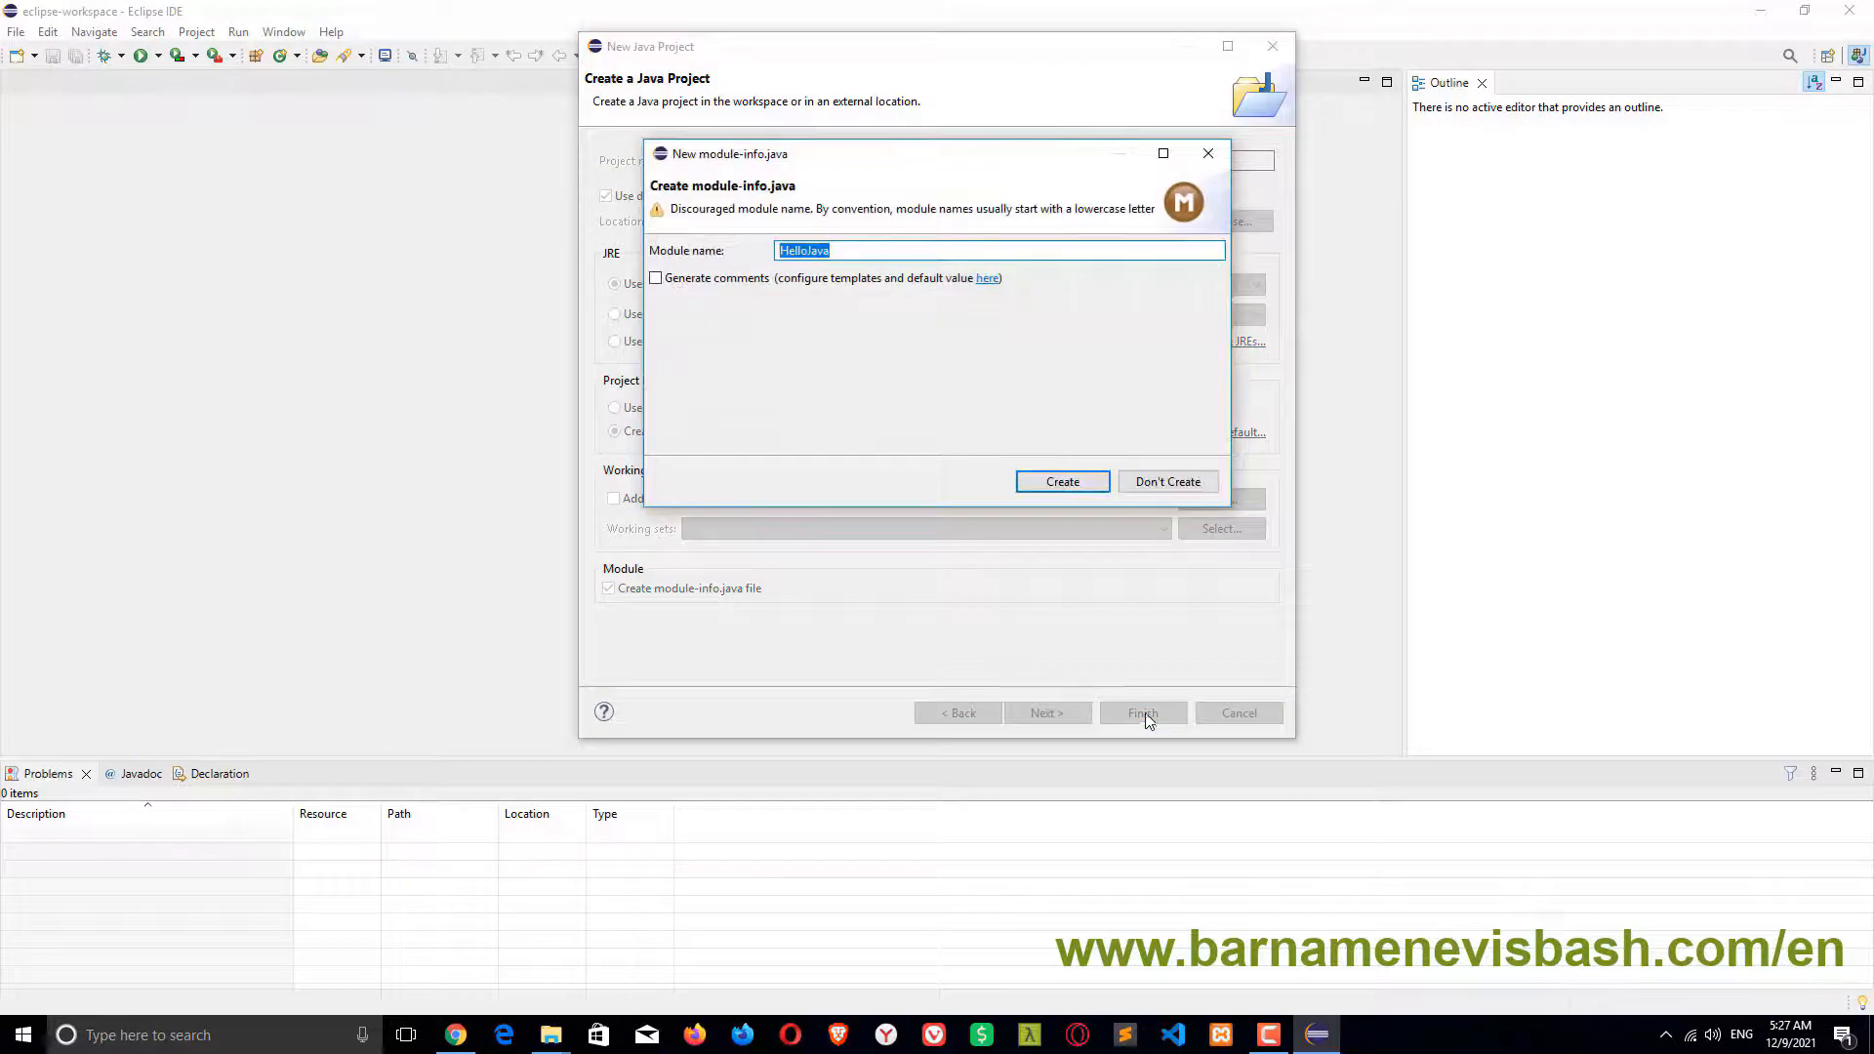
click(1157, 482)
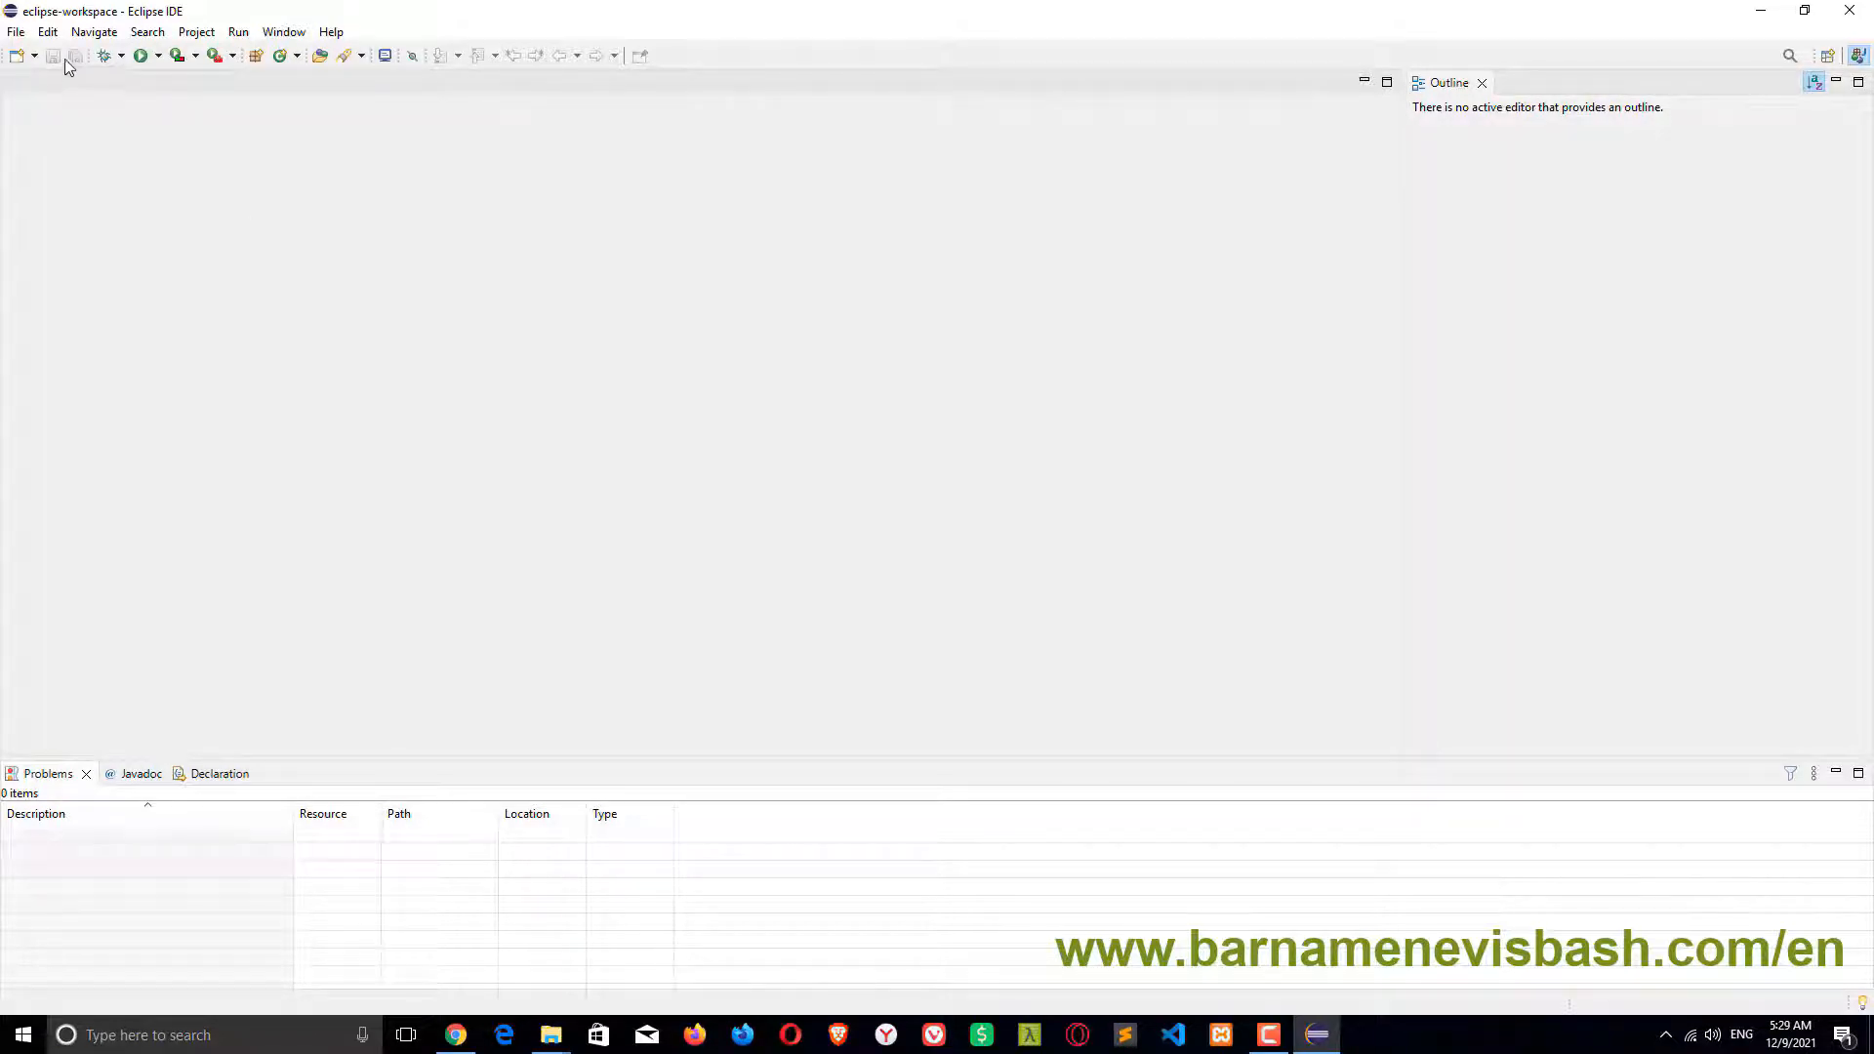
Create a new class named HelloJava in HelloJava/src with a public static void main method stub
click(16, 32)
mouse_move(36, 60)
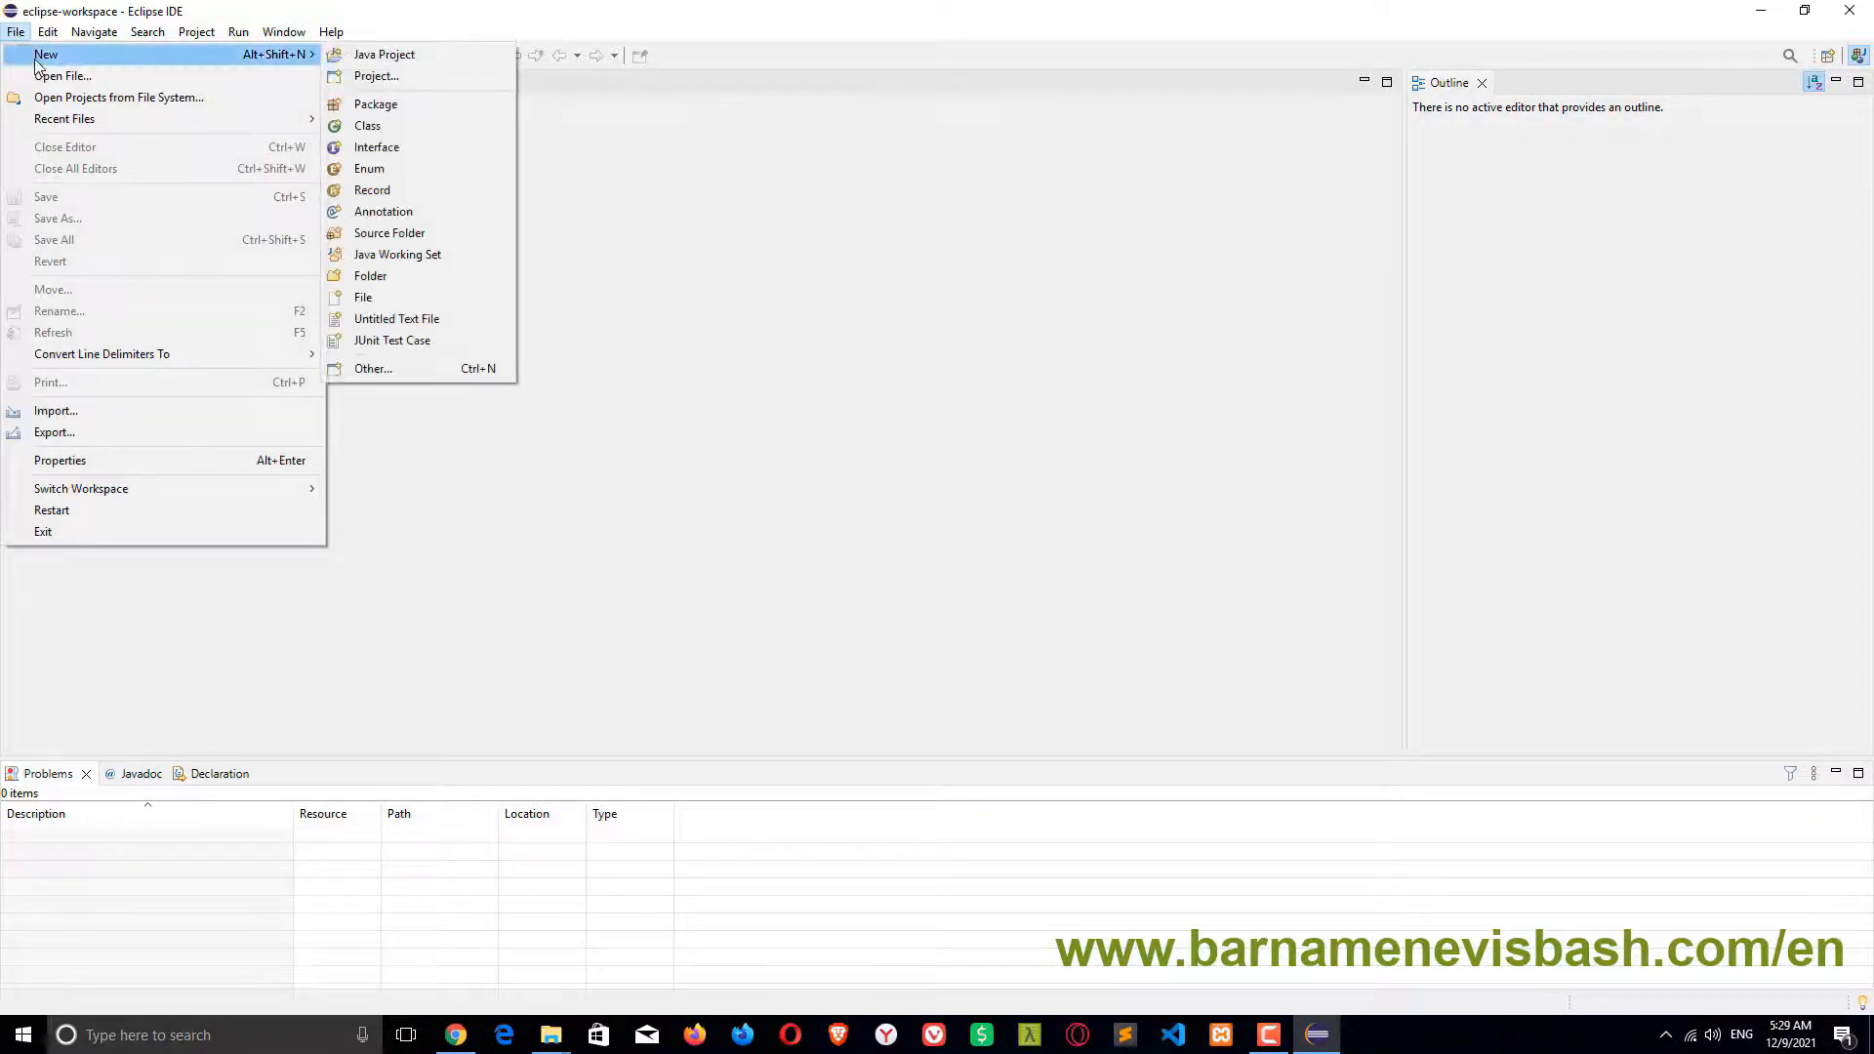
click(405, 121)
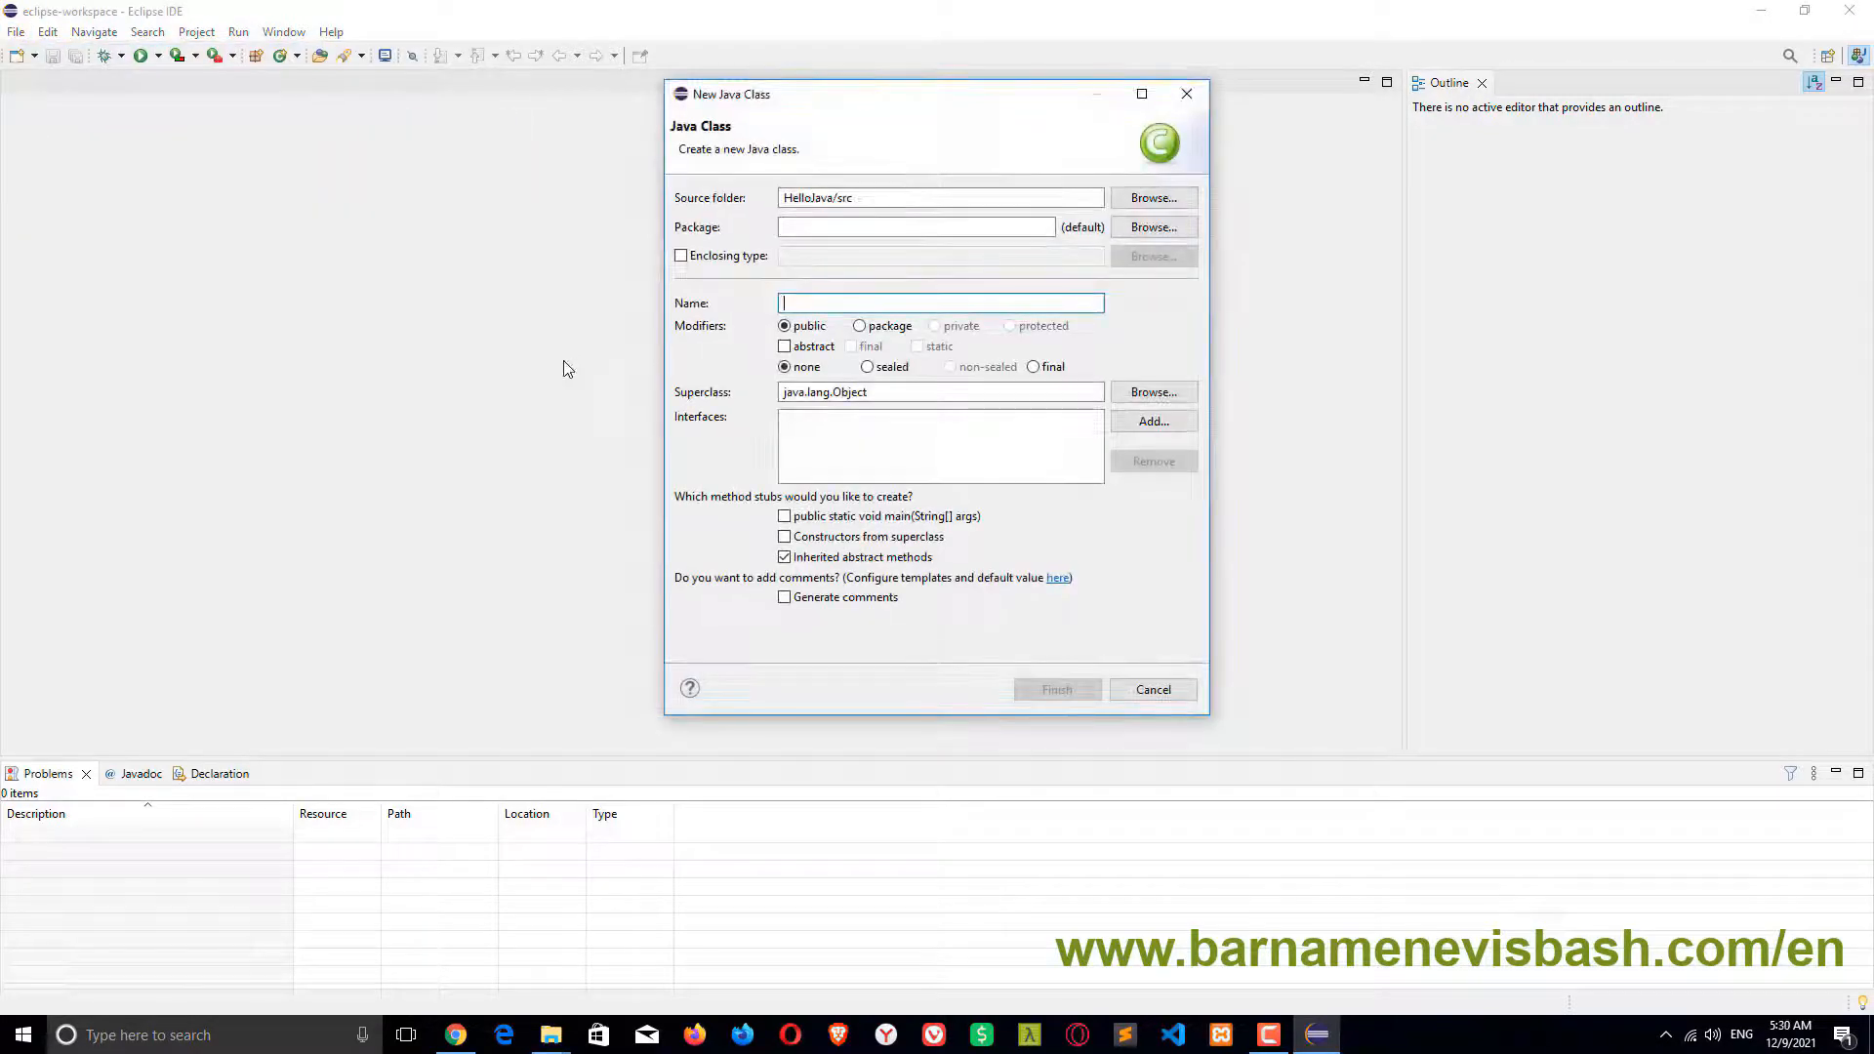
text(Hel)
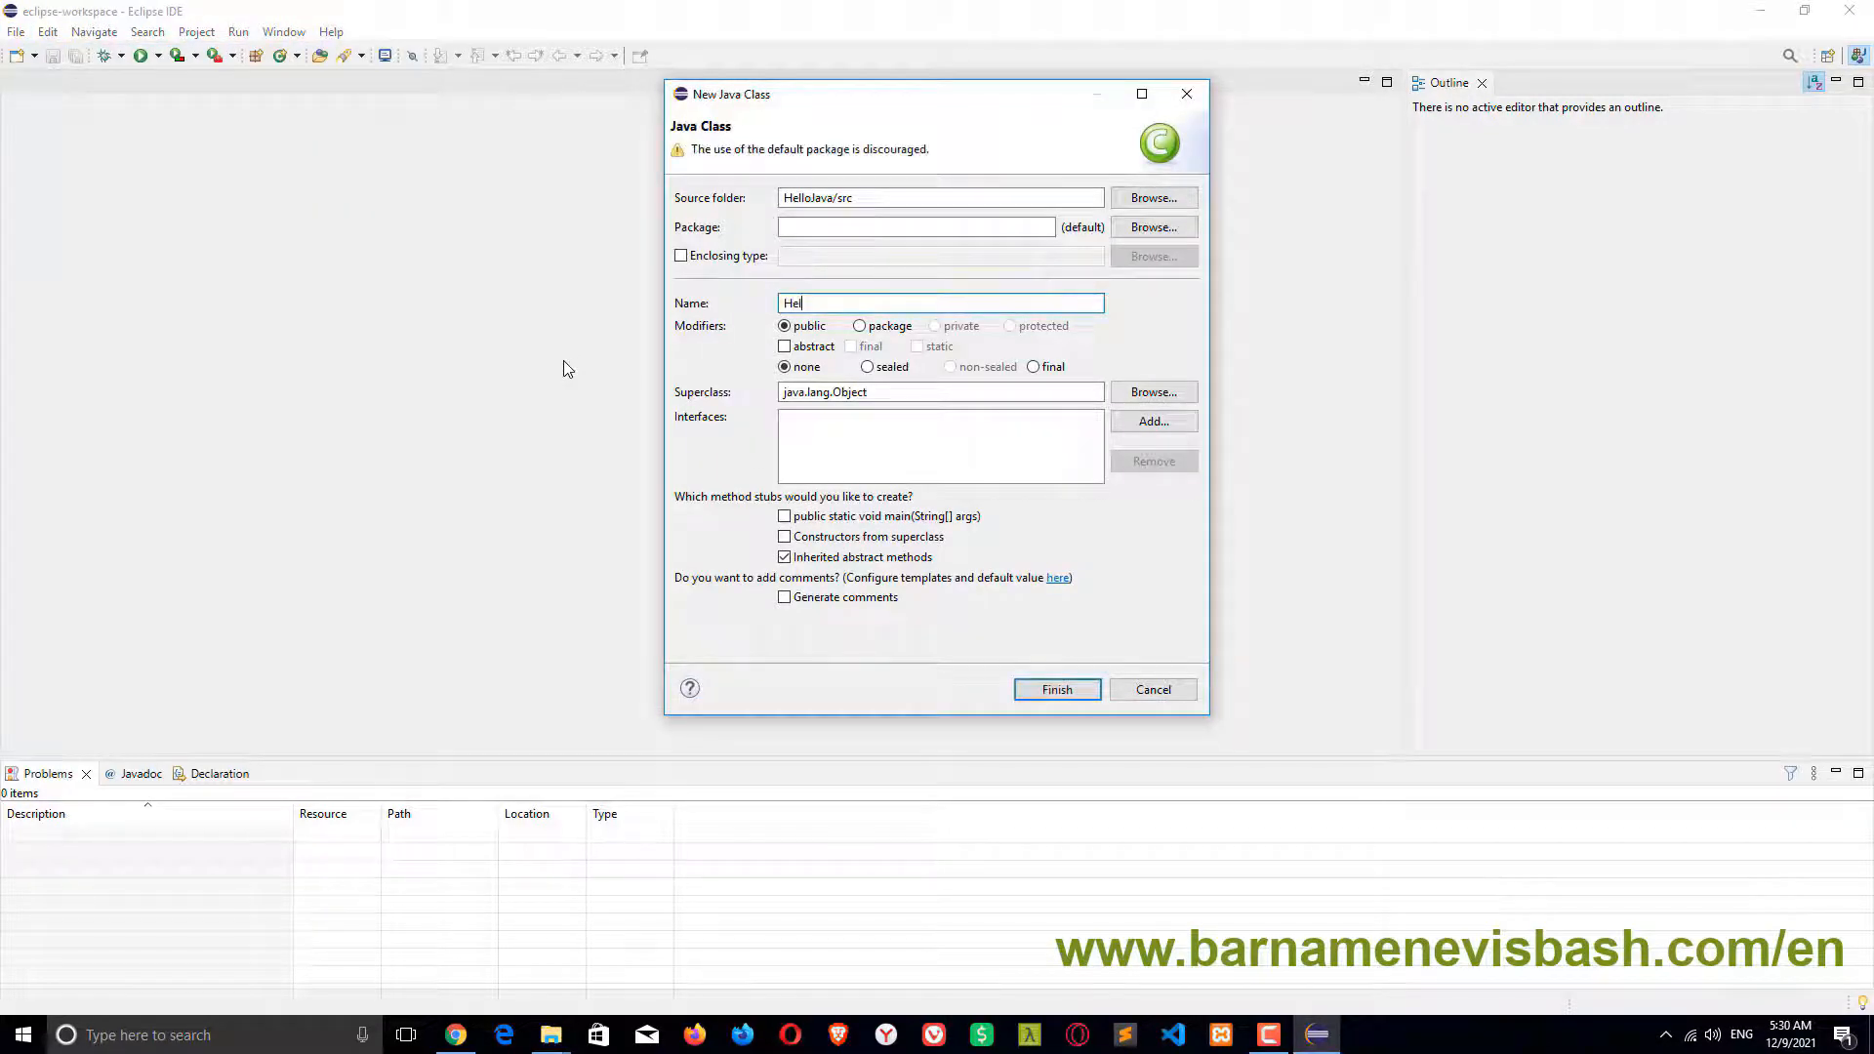
text(loJava)
click(906, 517)
click(1051, 691)
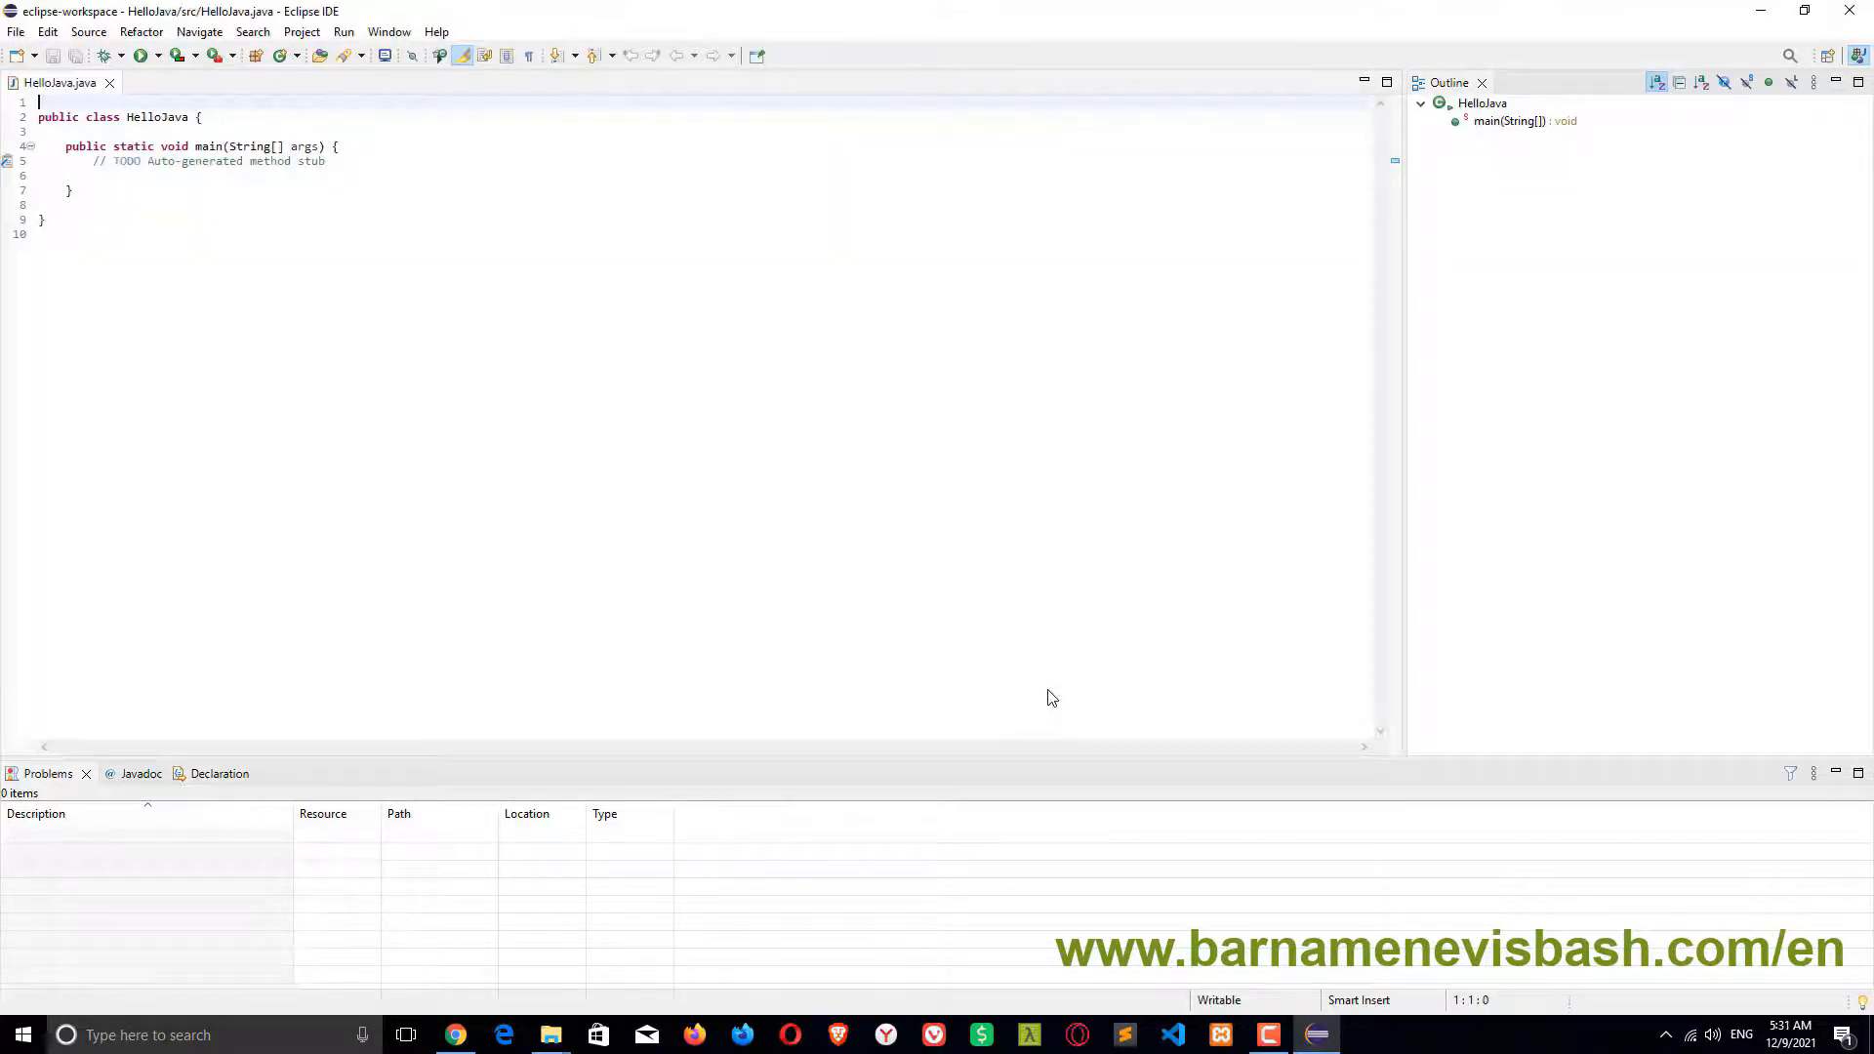
Add System.out.println("hello java!!!"); inside the main method, and run the program with HelloJava.java saved at launch
click(116, 175)
text(Sy)
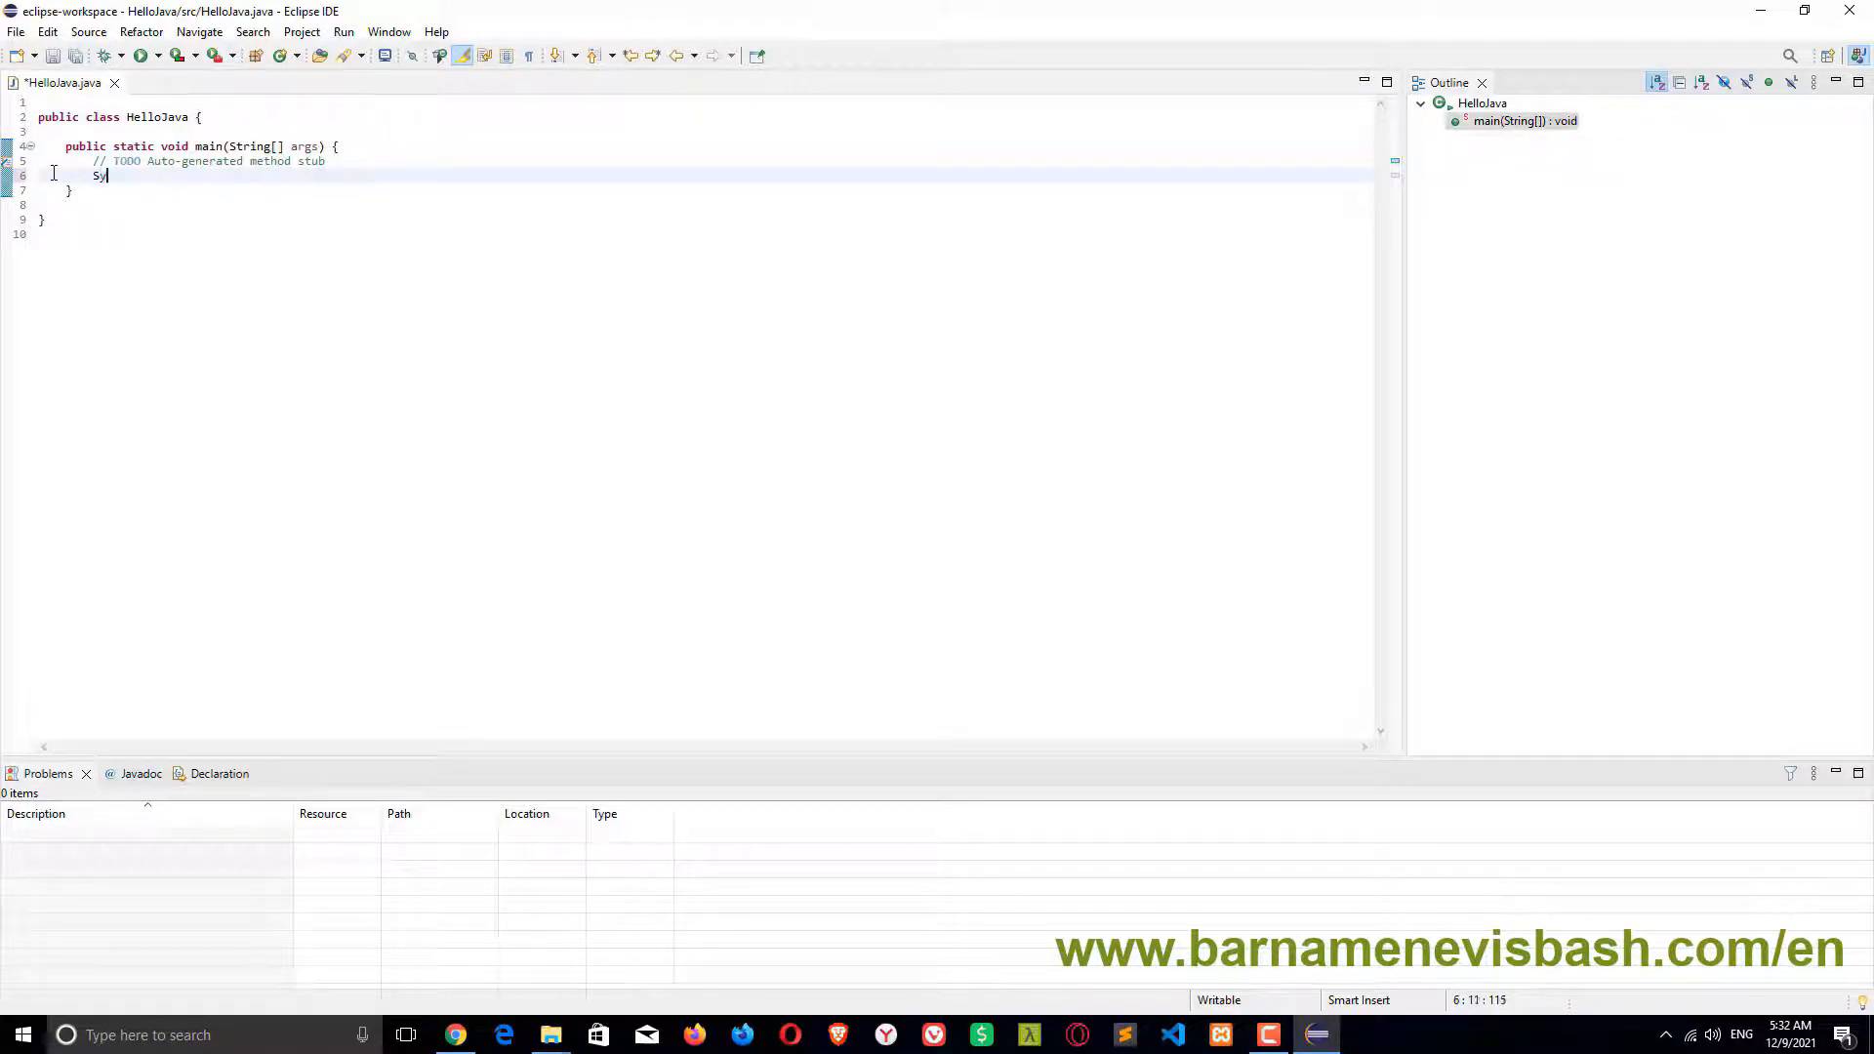
text(stem.o)
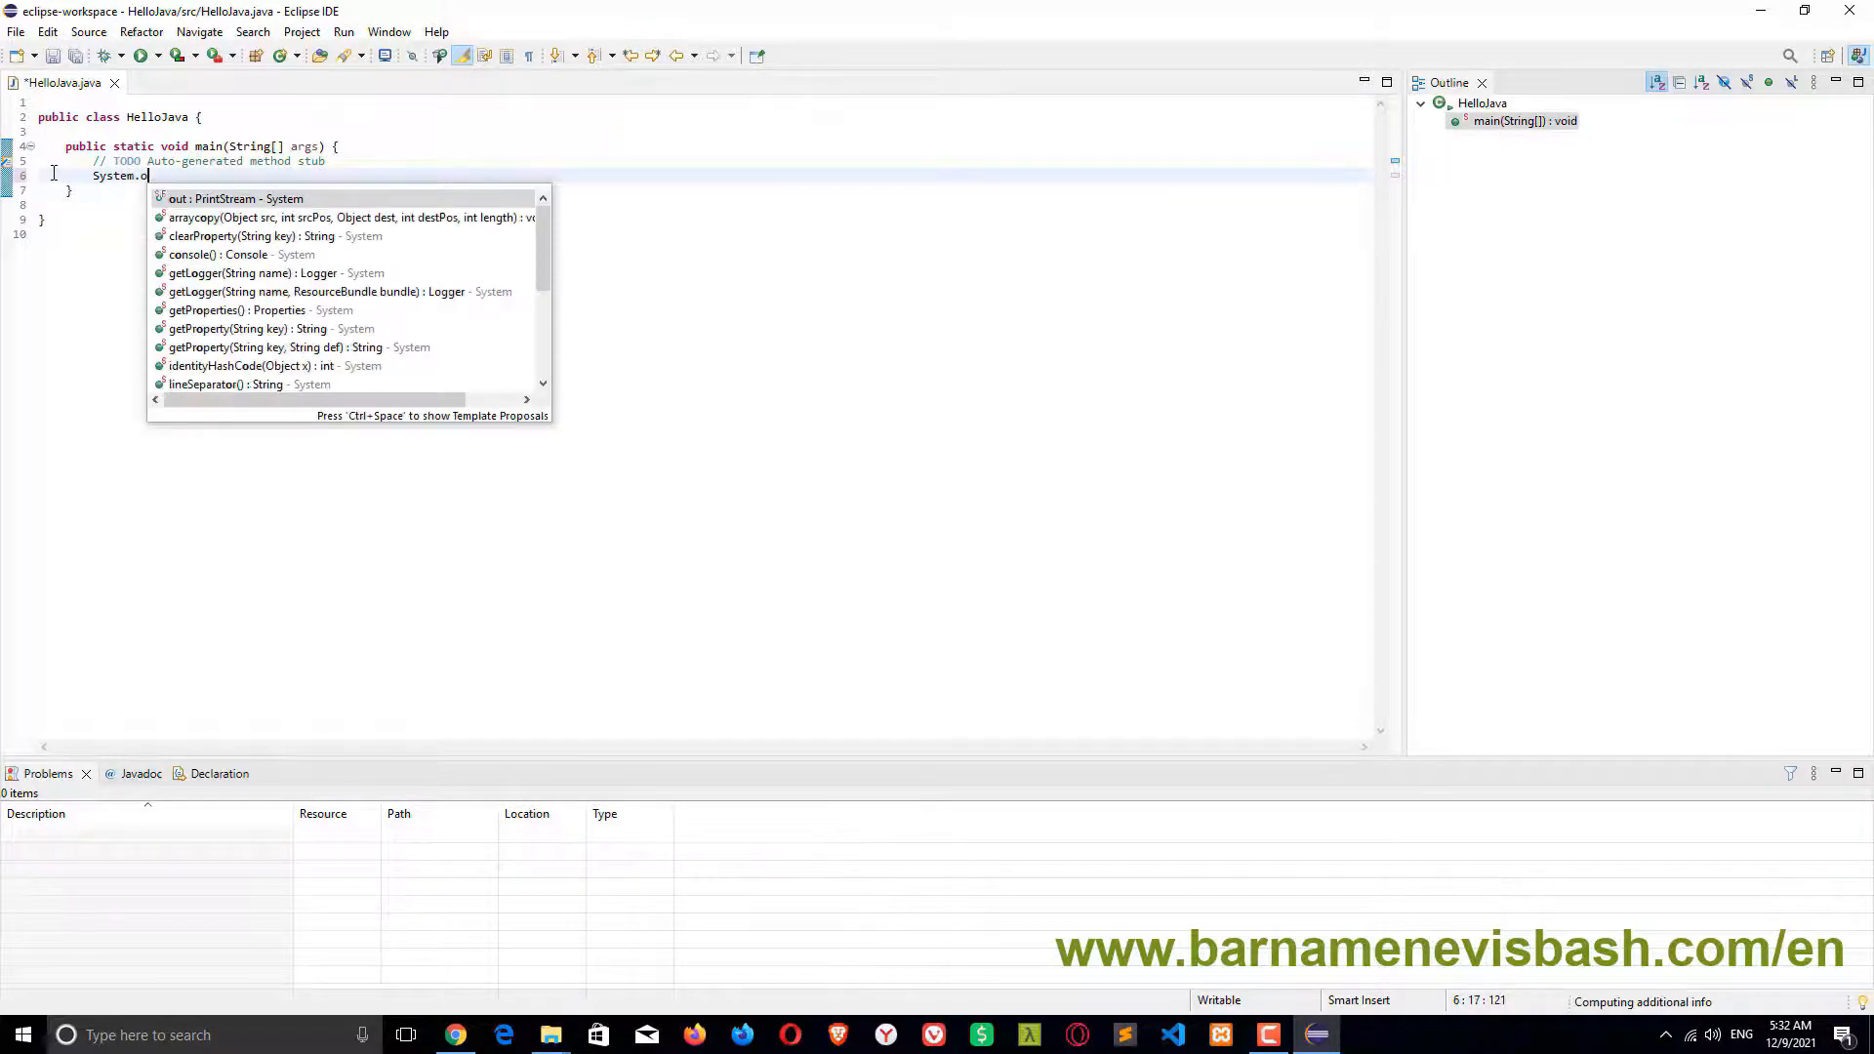
text(ut.pri)
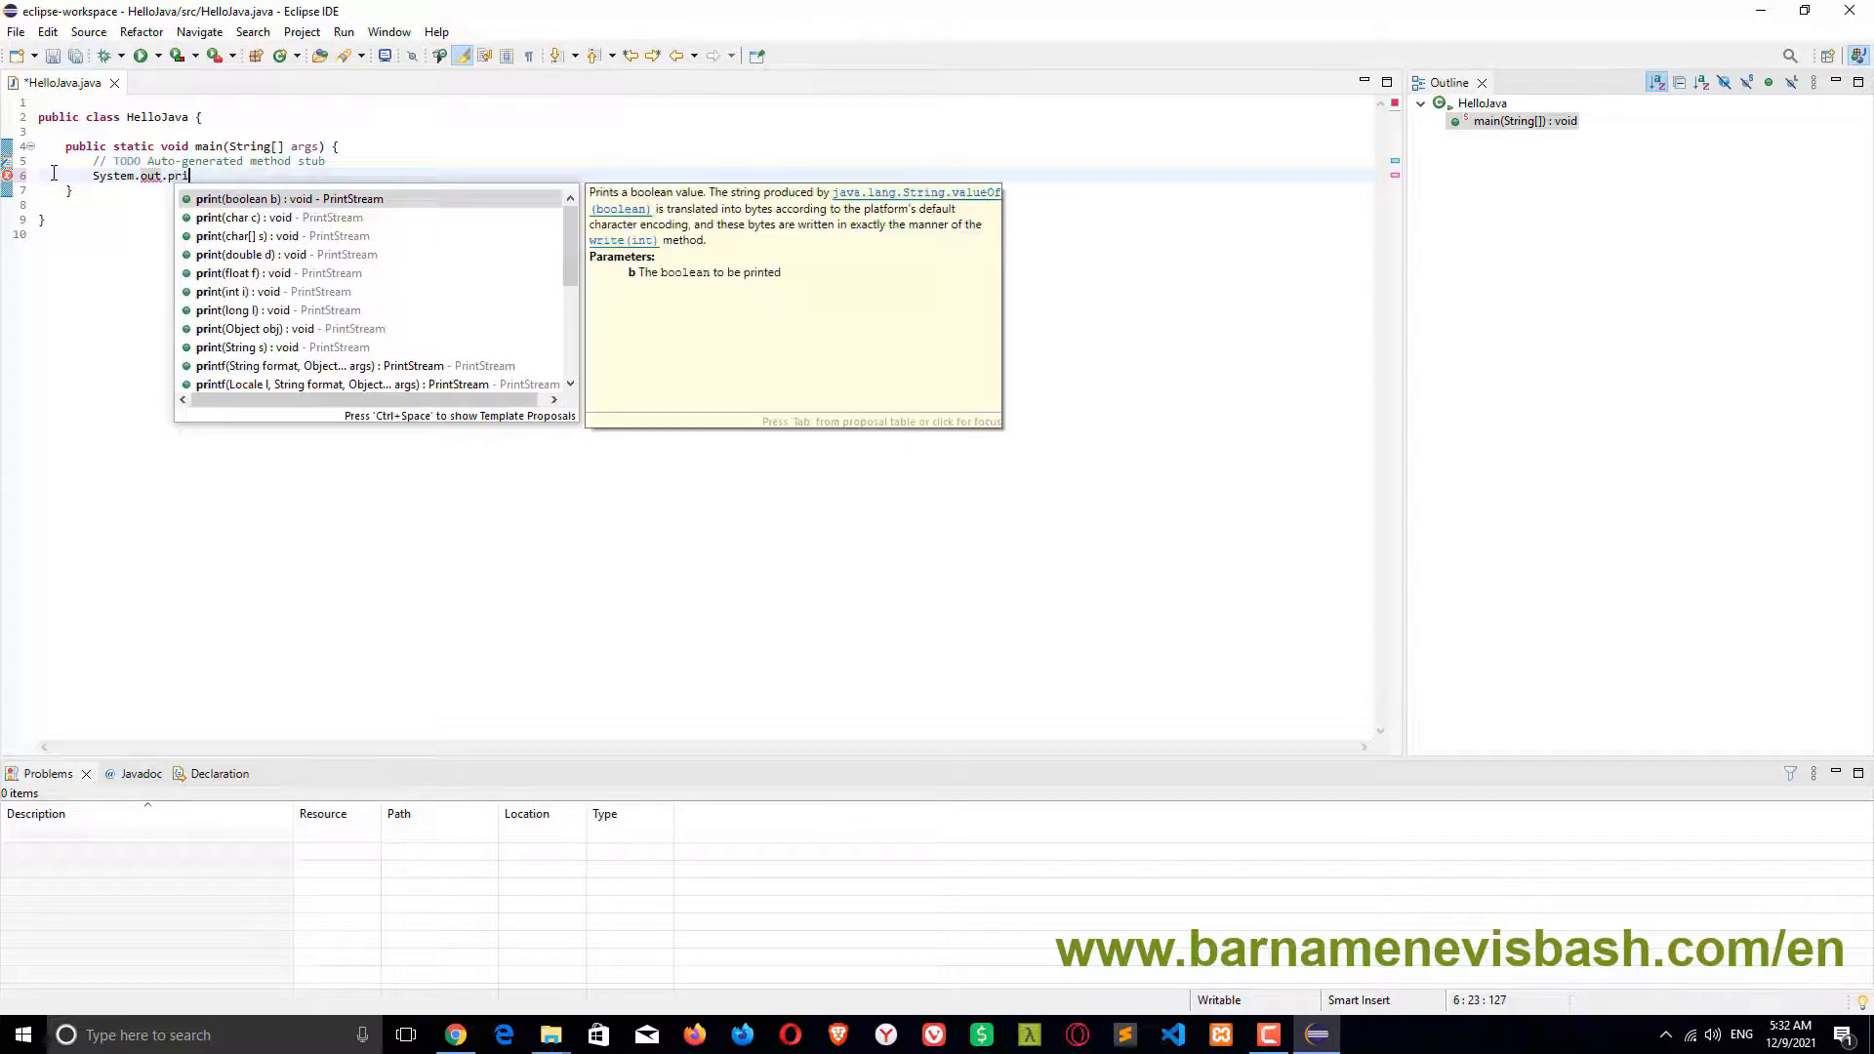
text(ntln)
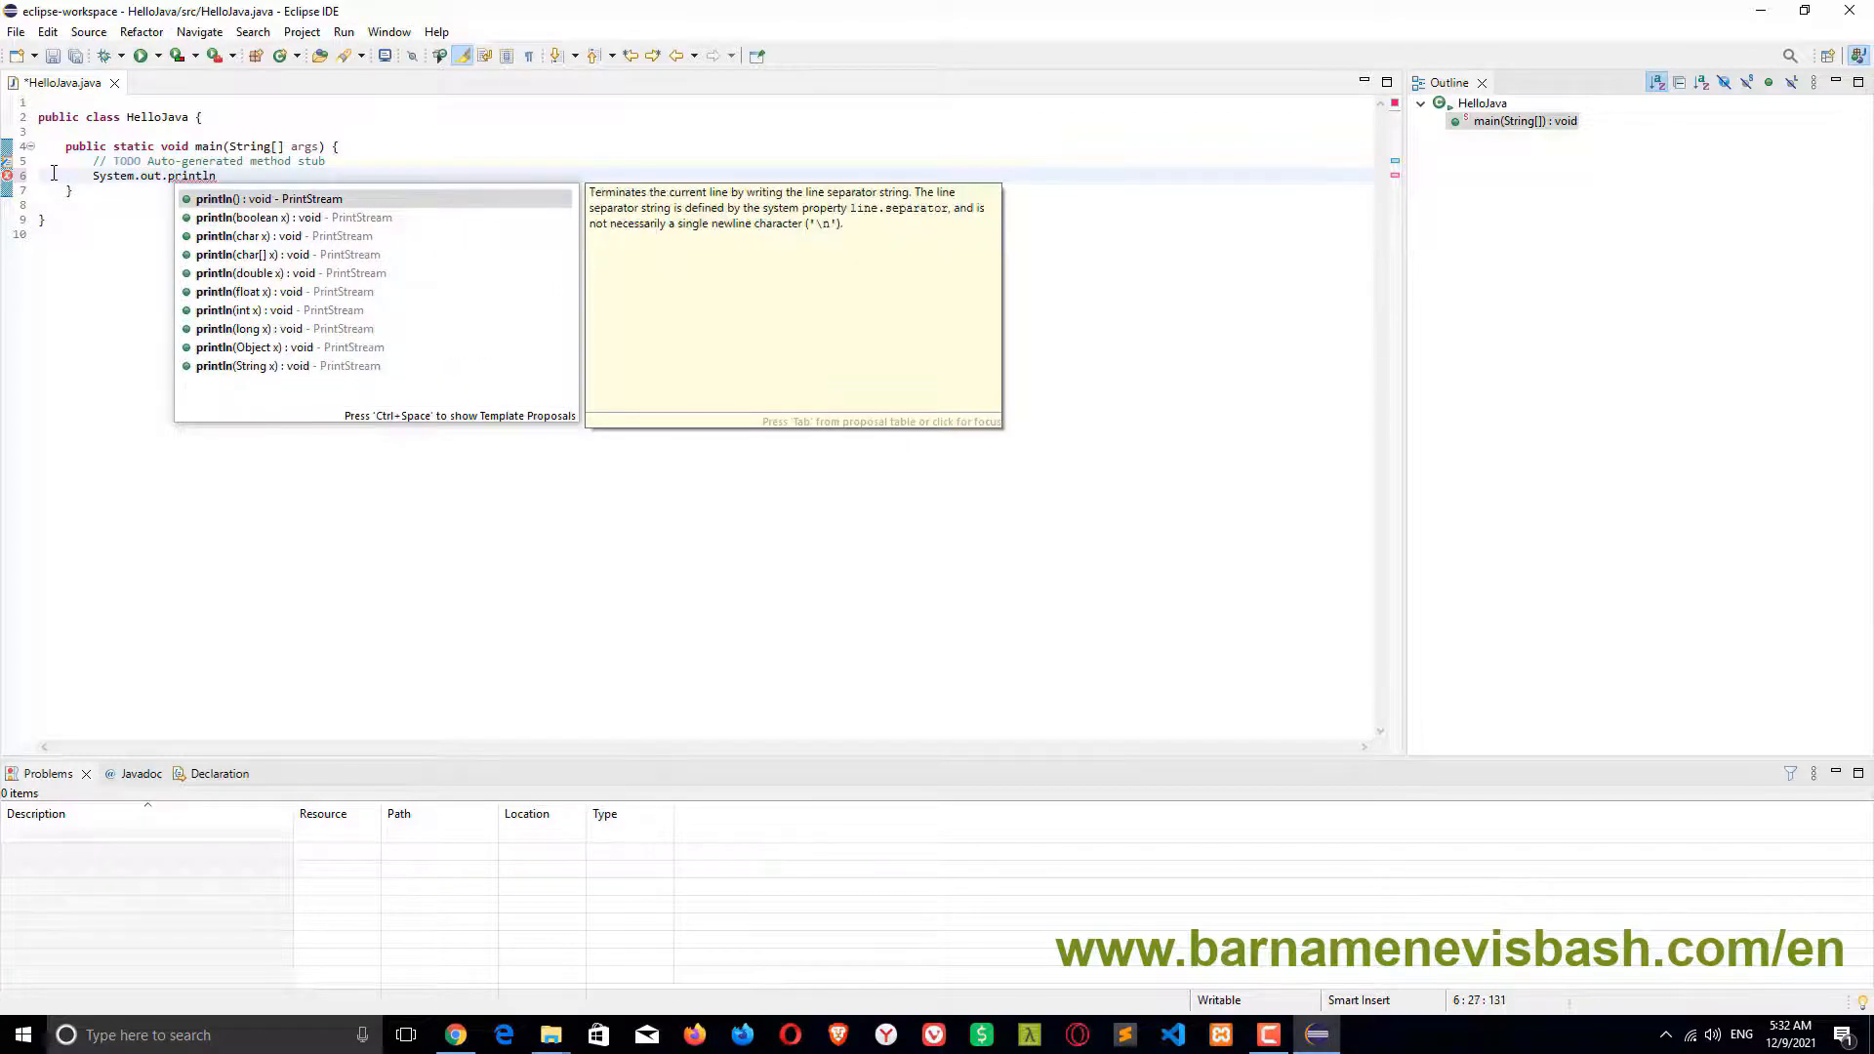
text((")
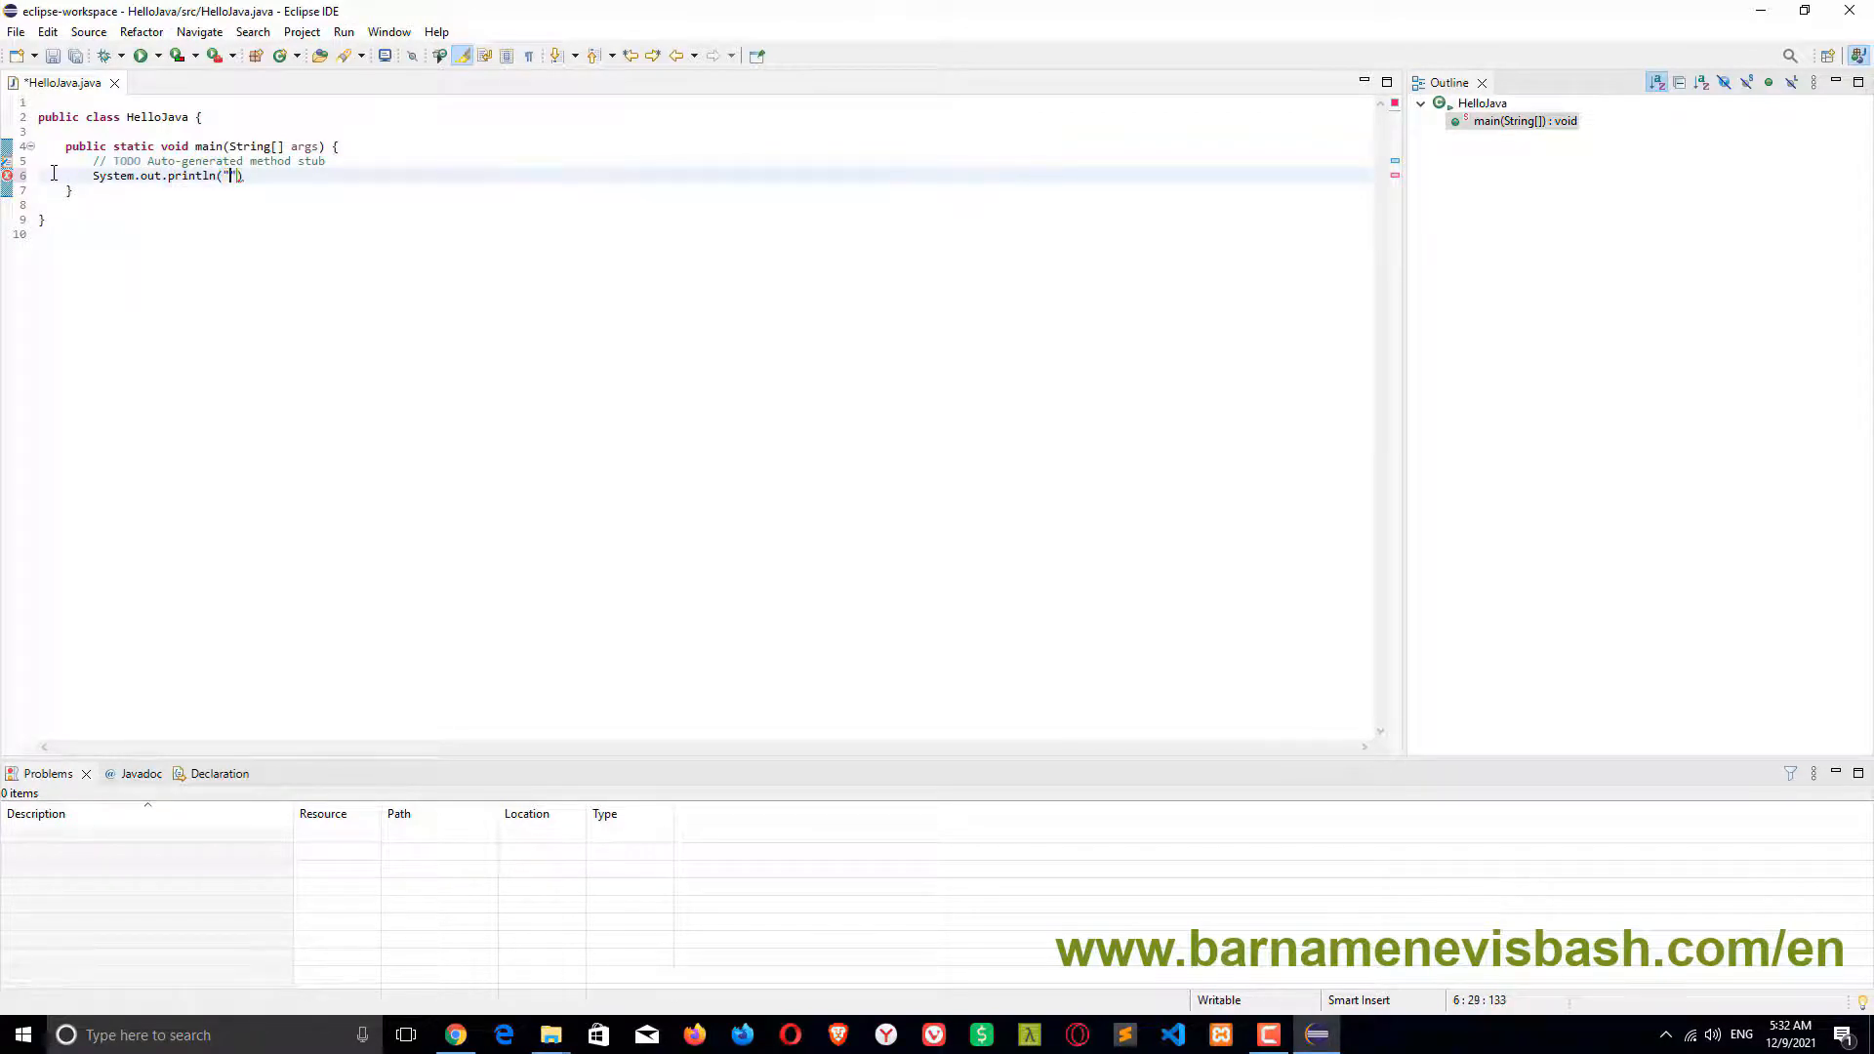
text(hello java!!!)
key(End)
text(;)
click(140, 55)
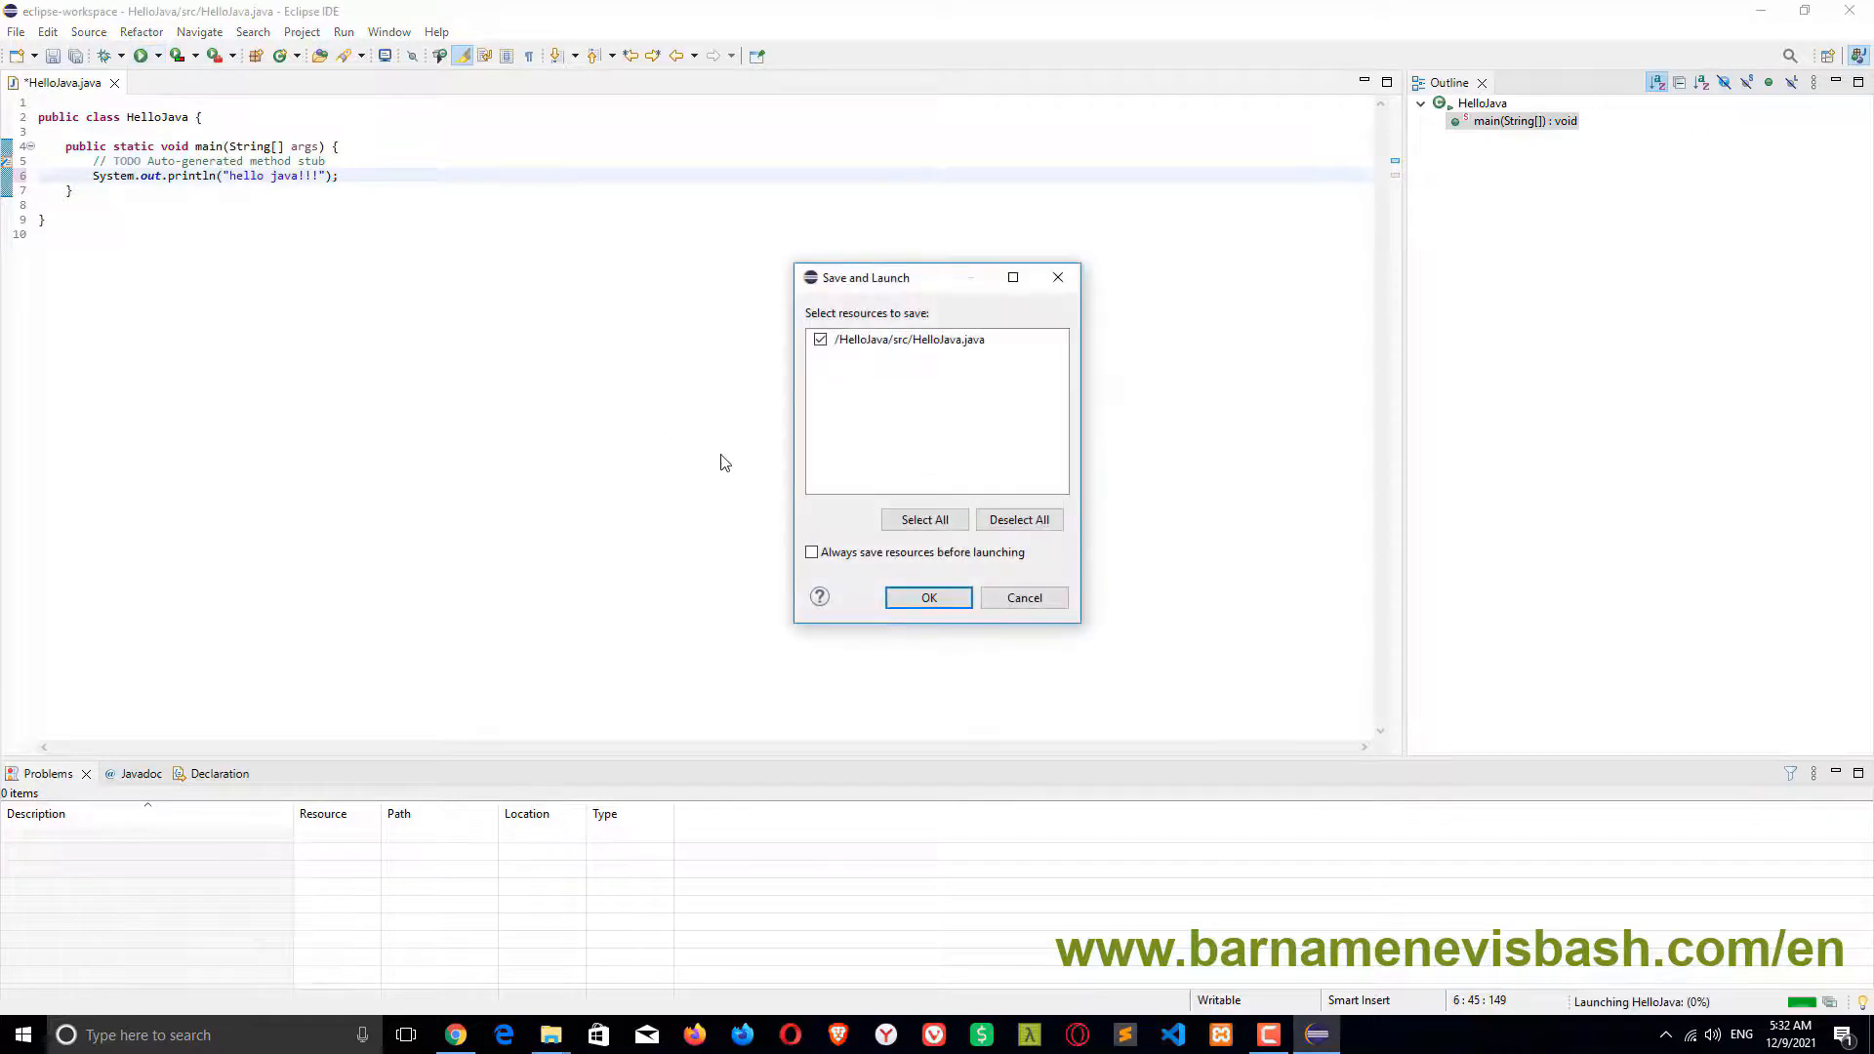
click(932, 601)
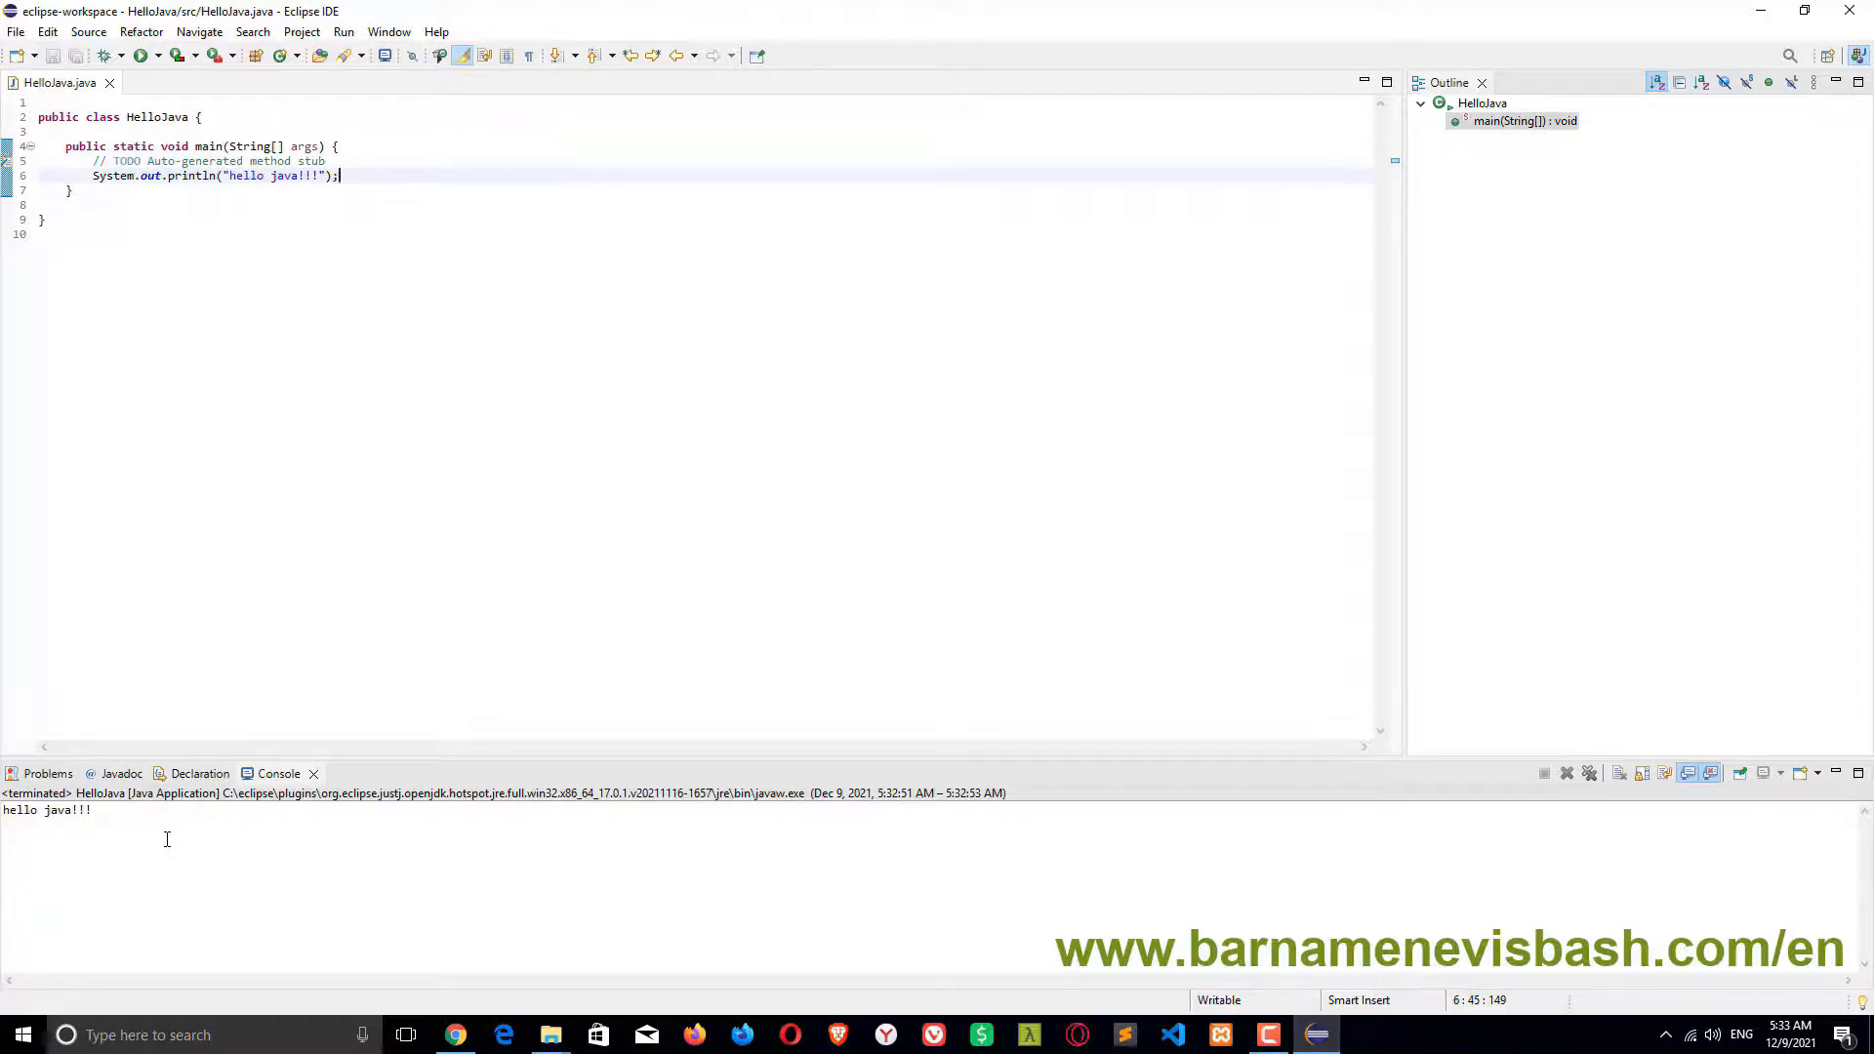
Declare String b = "hi java!!!"; on a new line between the TODO comment and the println statement
click(340, 161)
key(Return)
text(String)
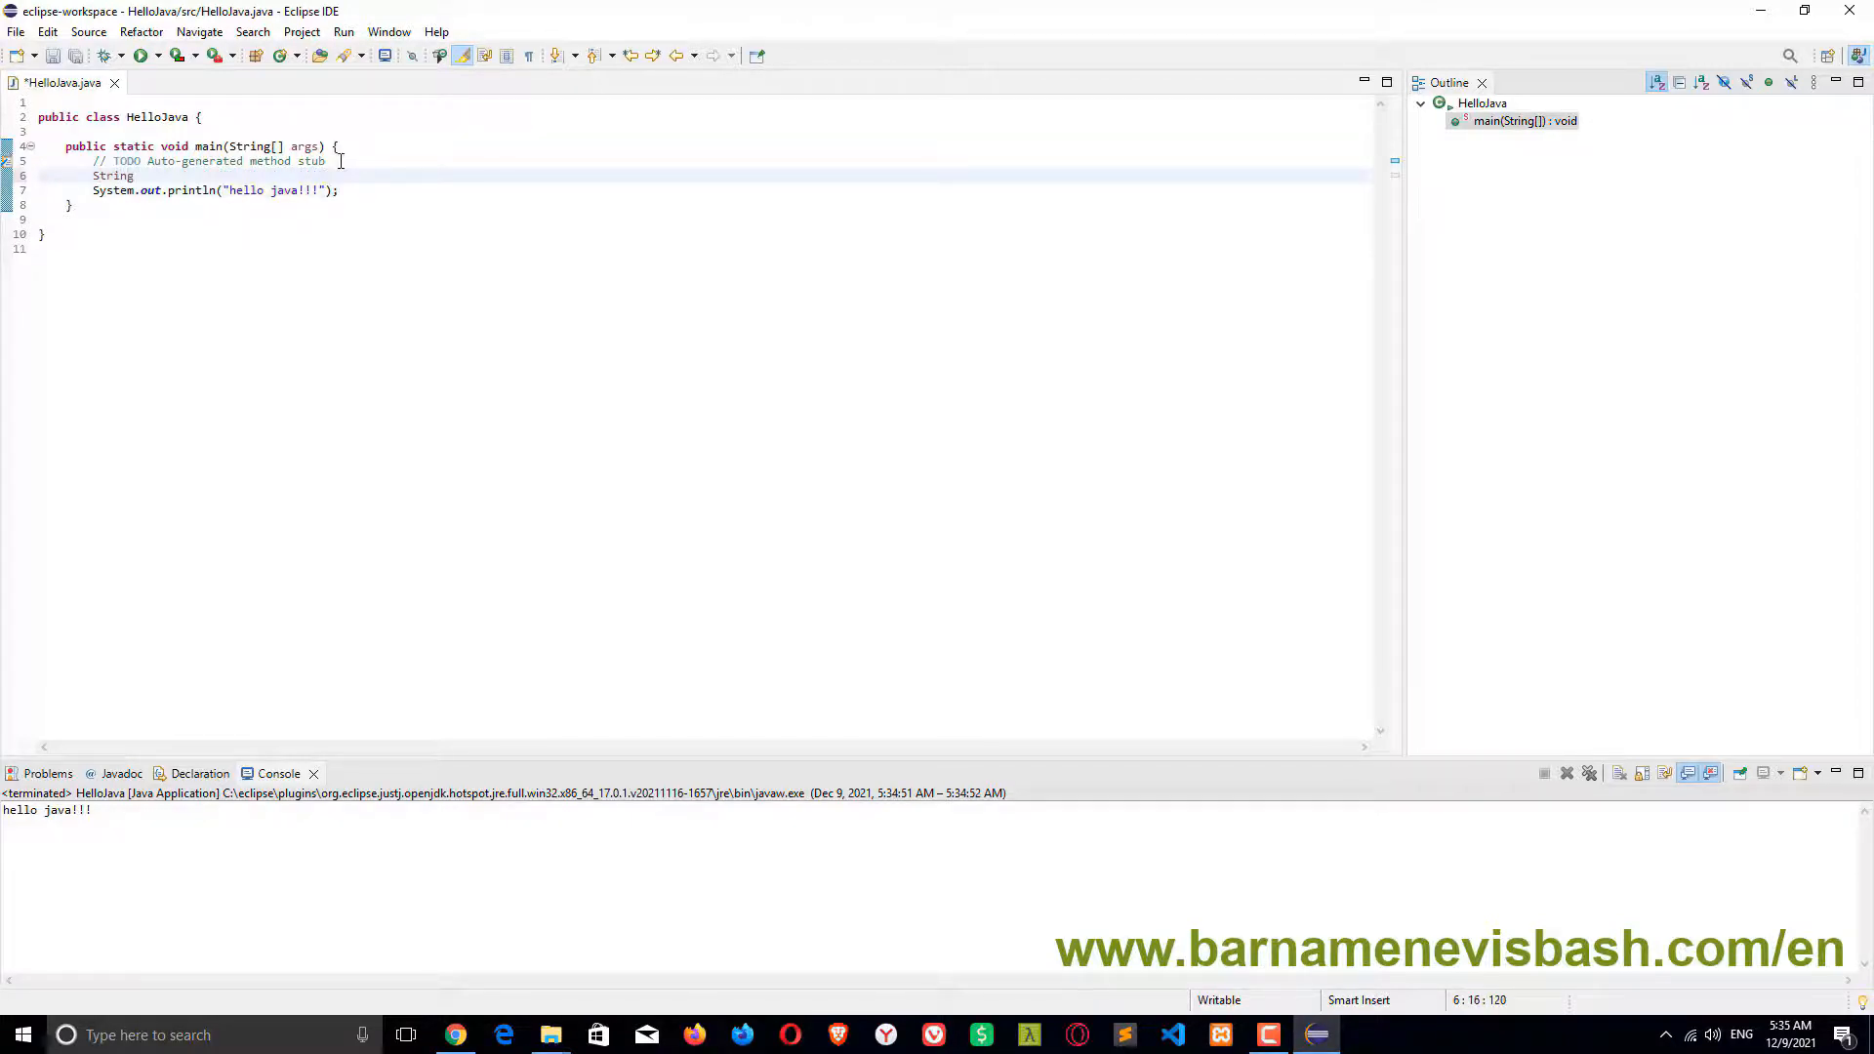
text( b = "hi java)
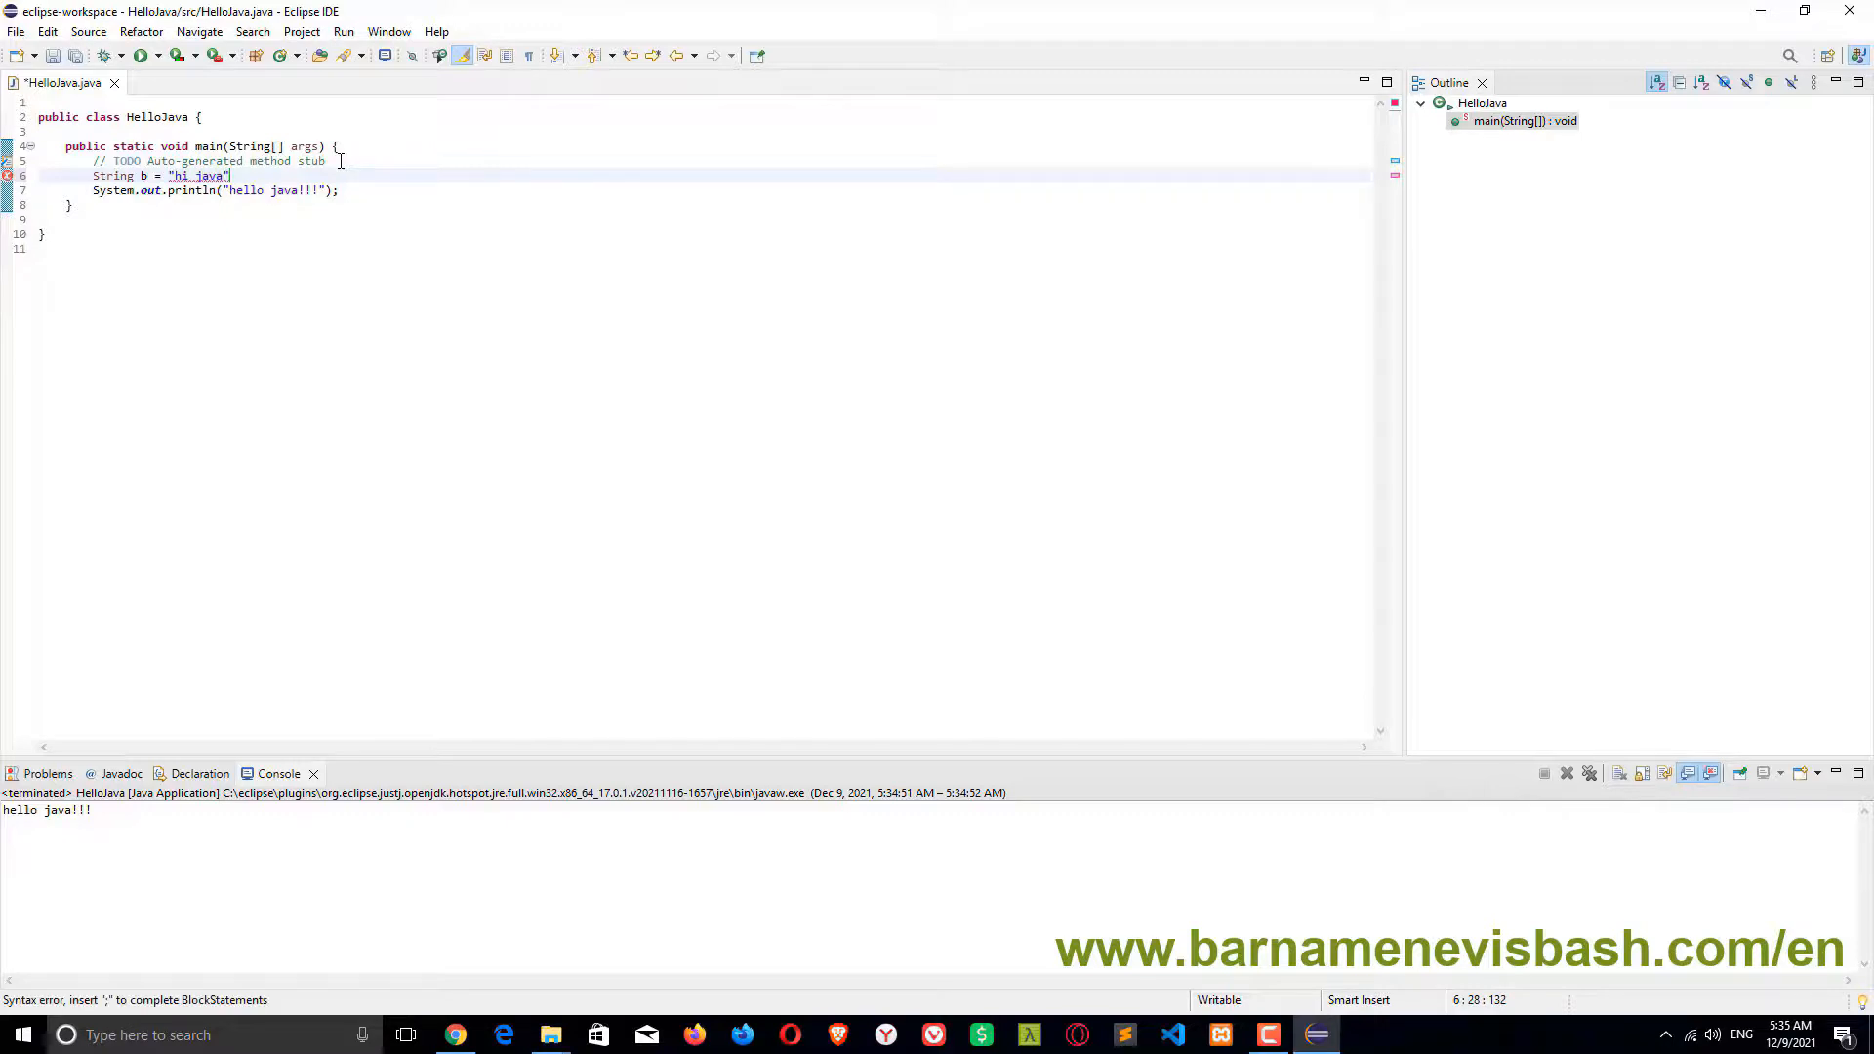
text(!!!";)
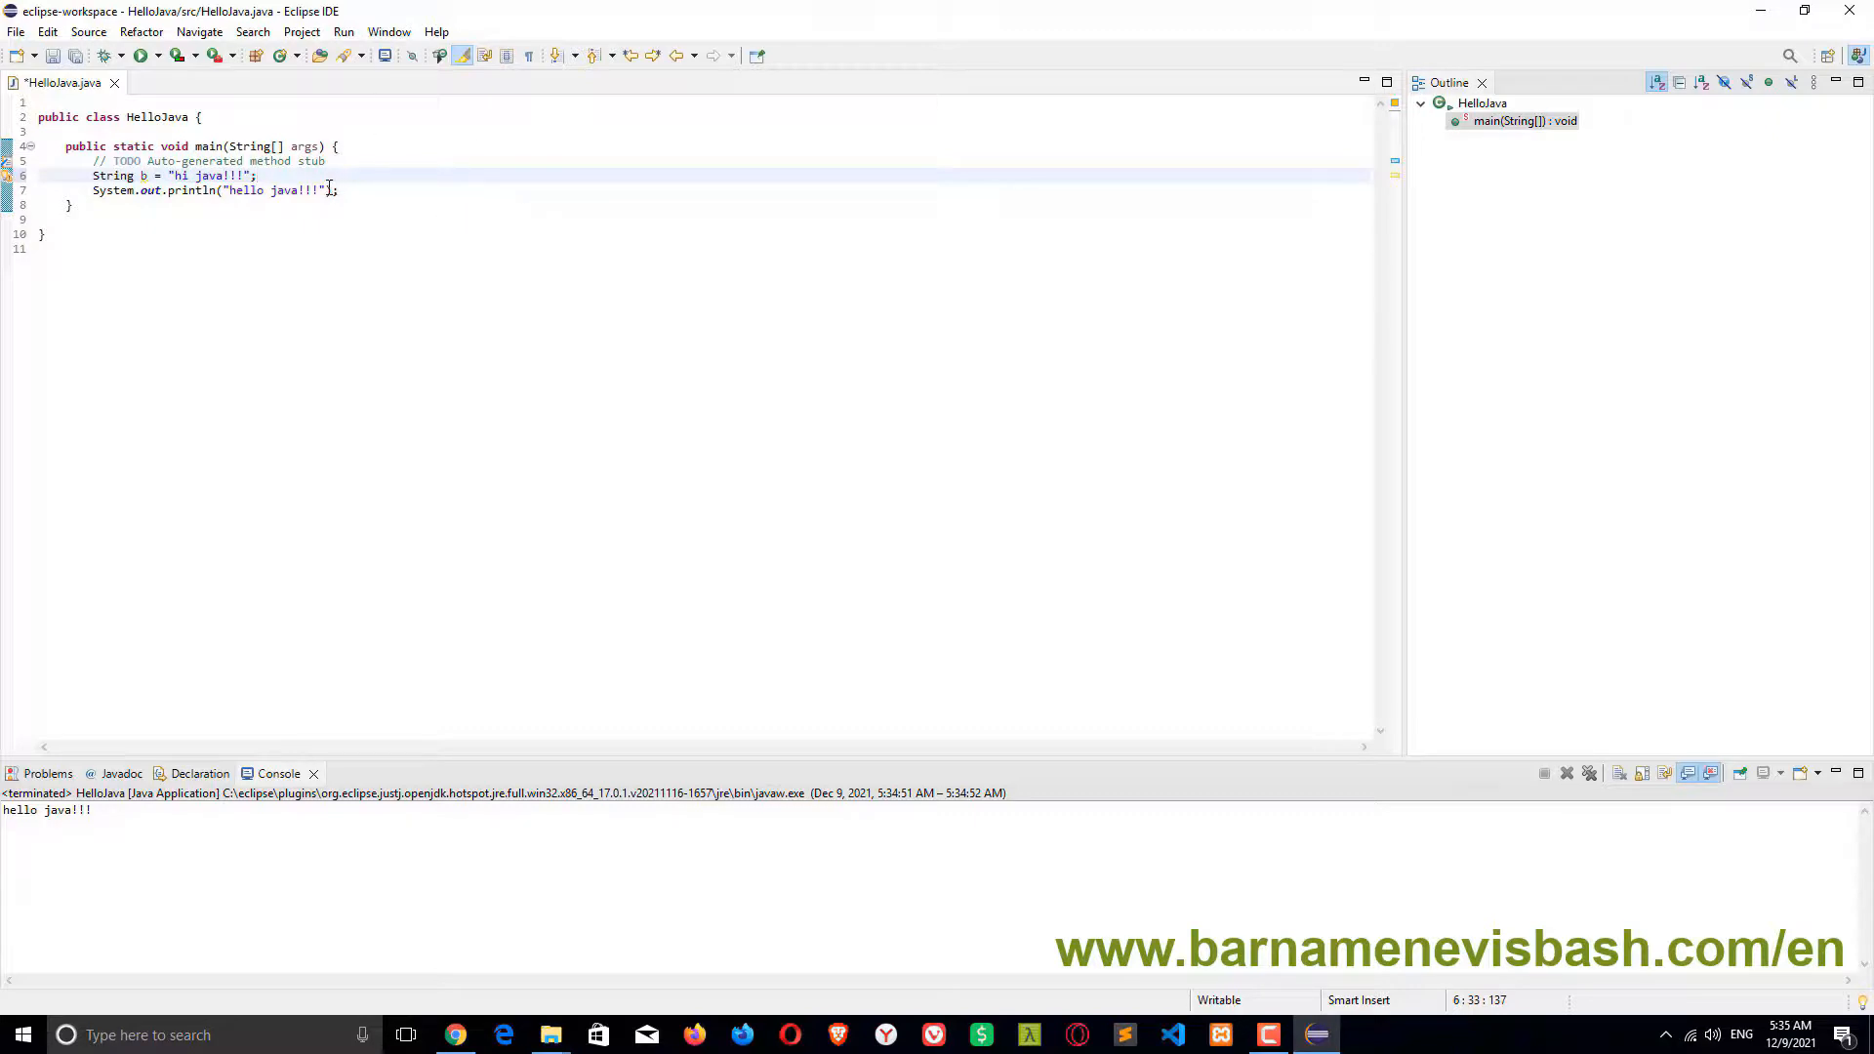
Replace the string literal in the println call with the variable b, and run the program with its changes saved
drag(327, 190, 223, 189)
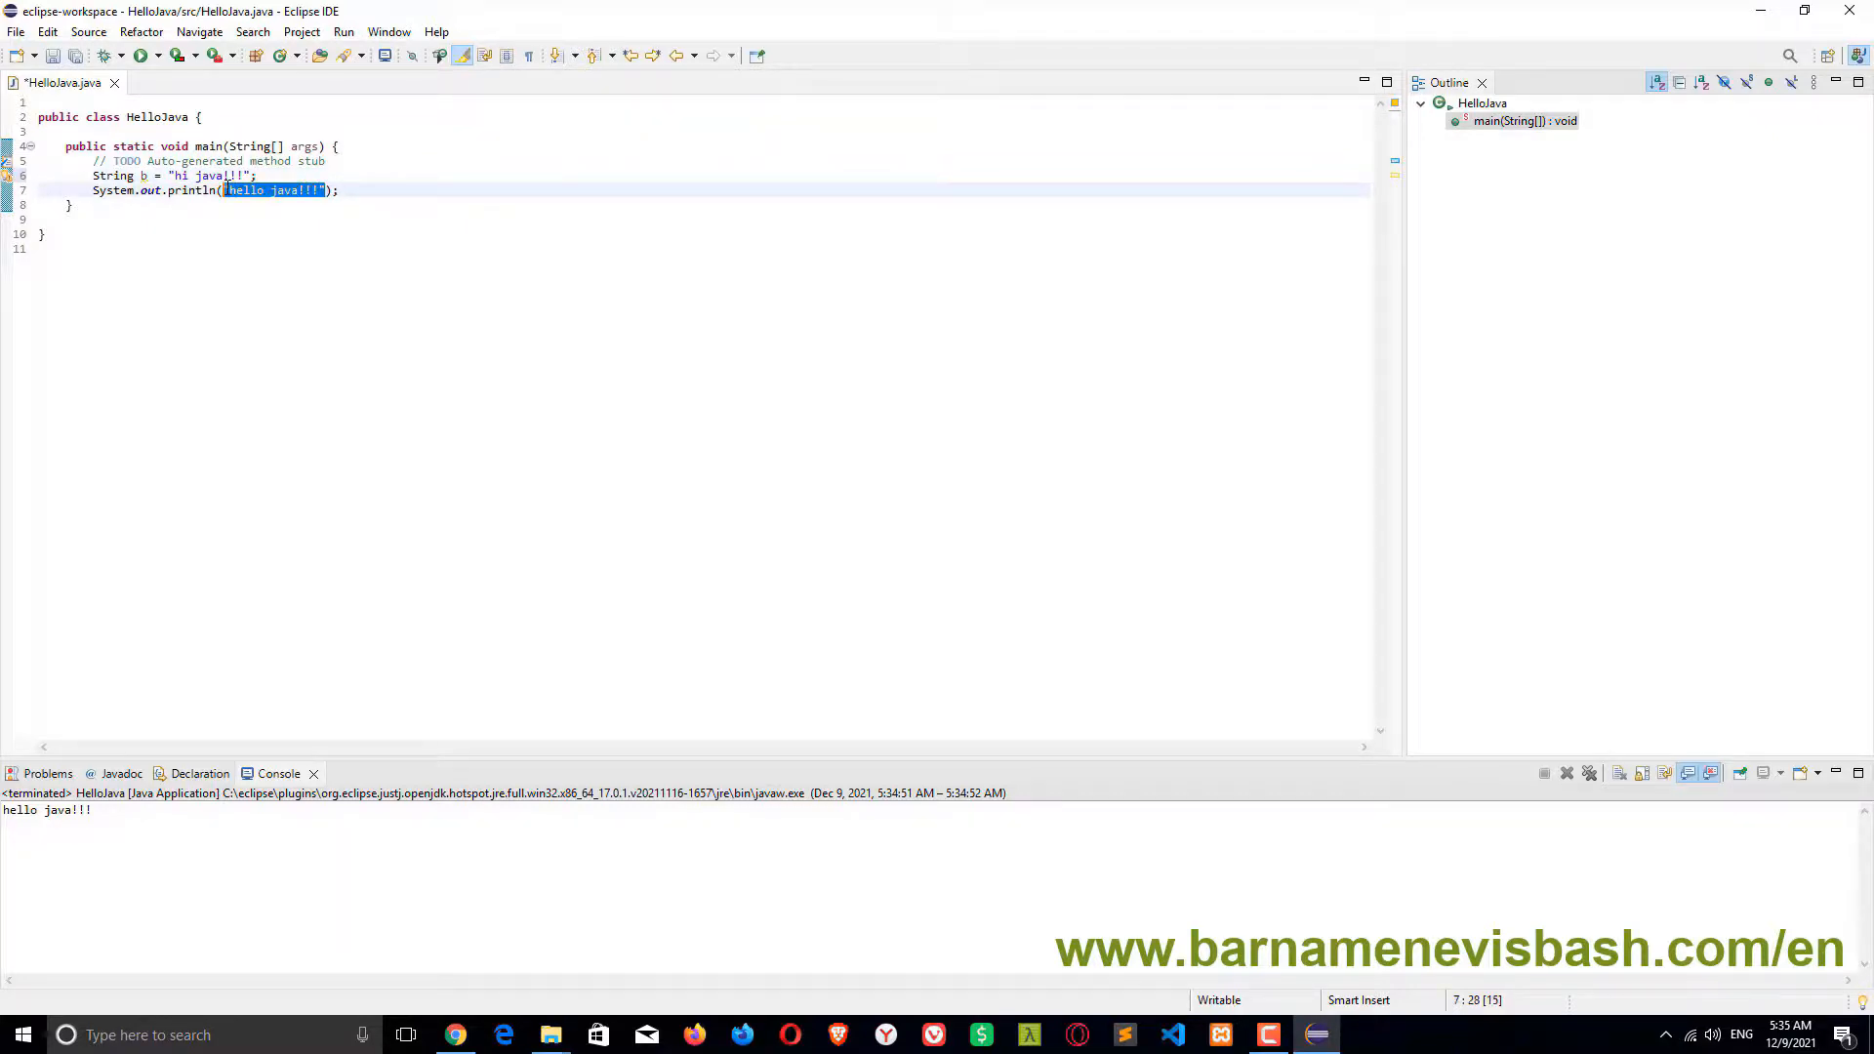
text(b)
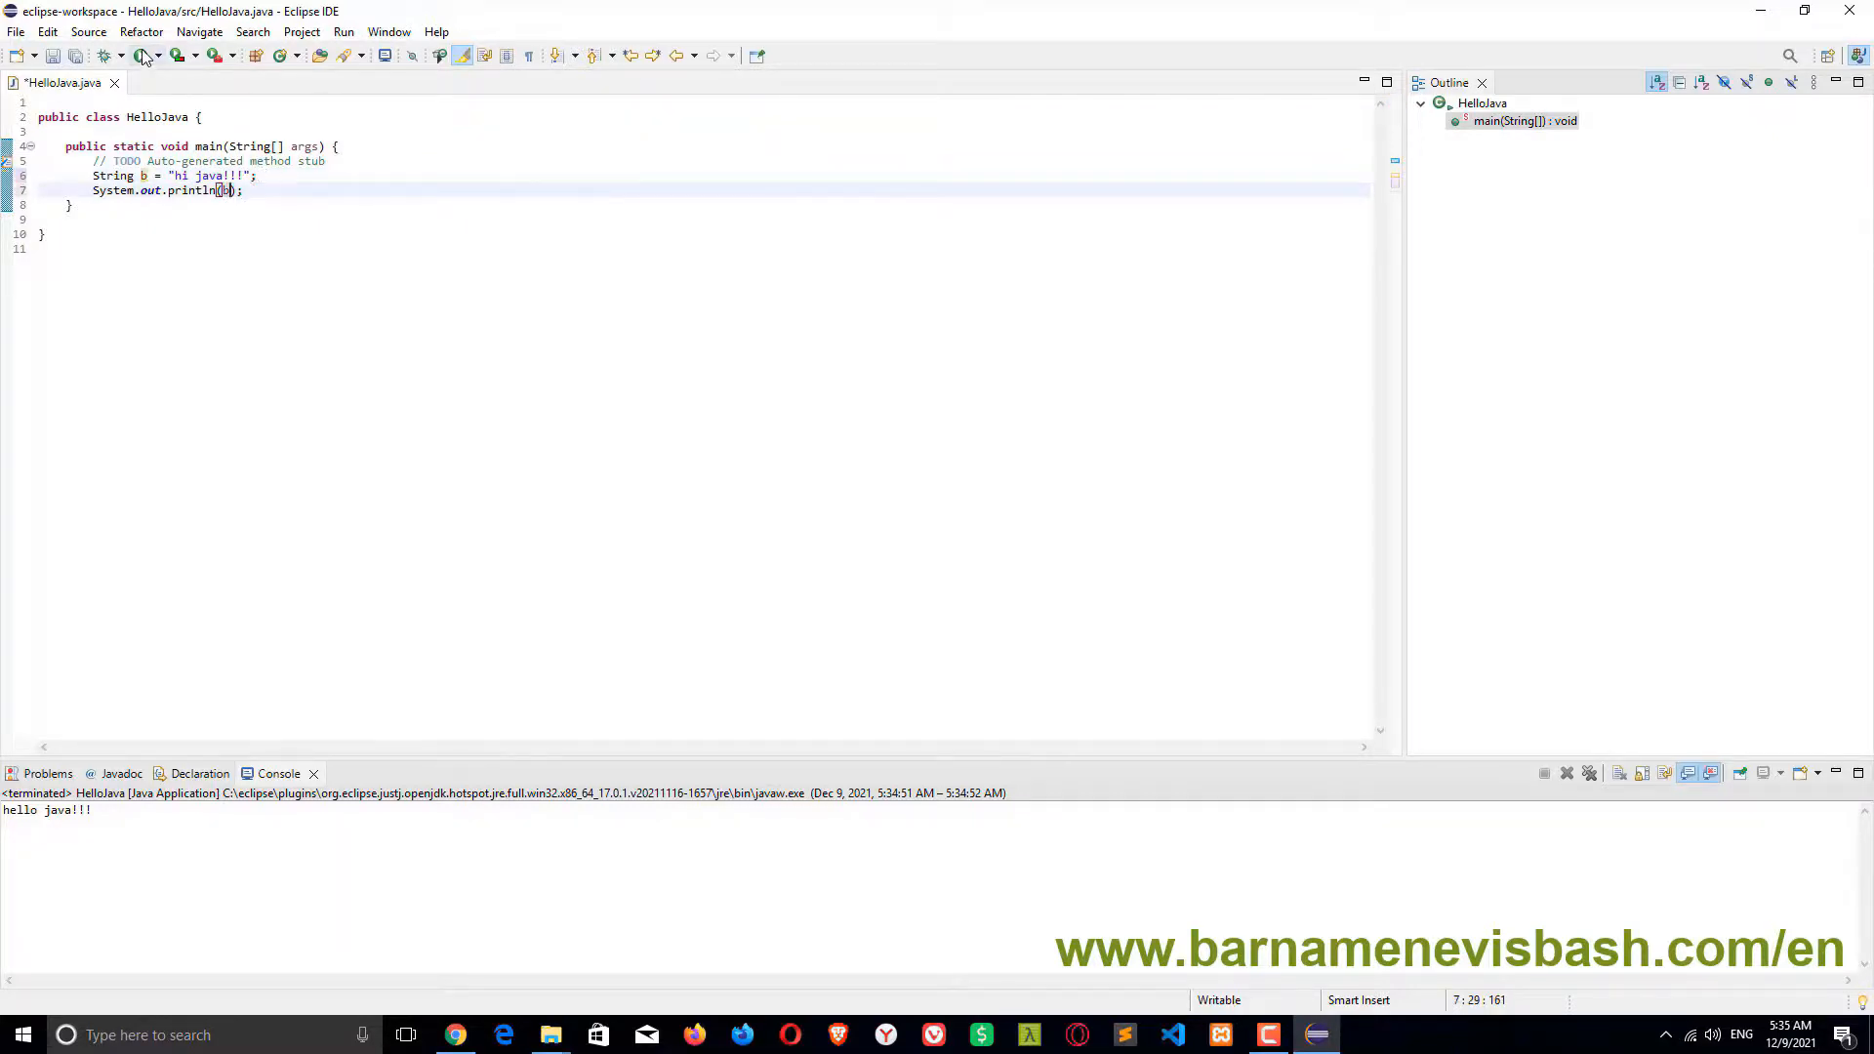
click(141, 56)
click(932, 600)
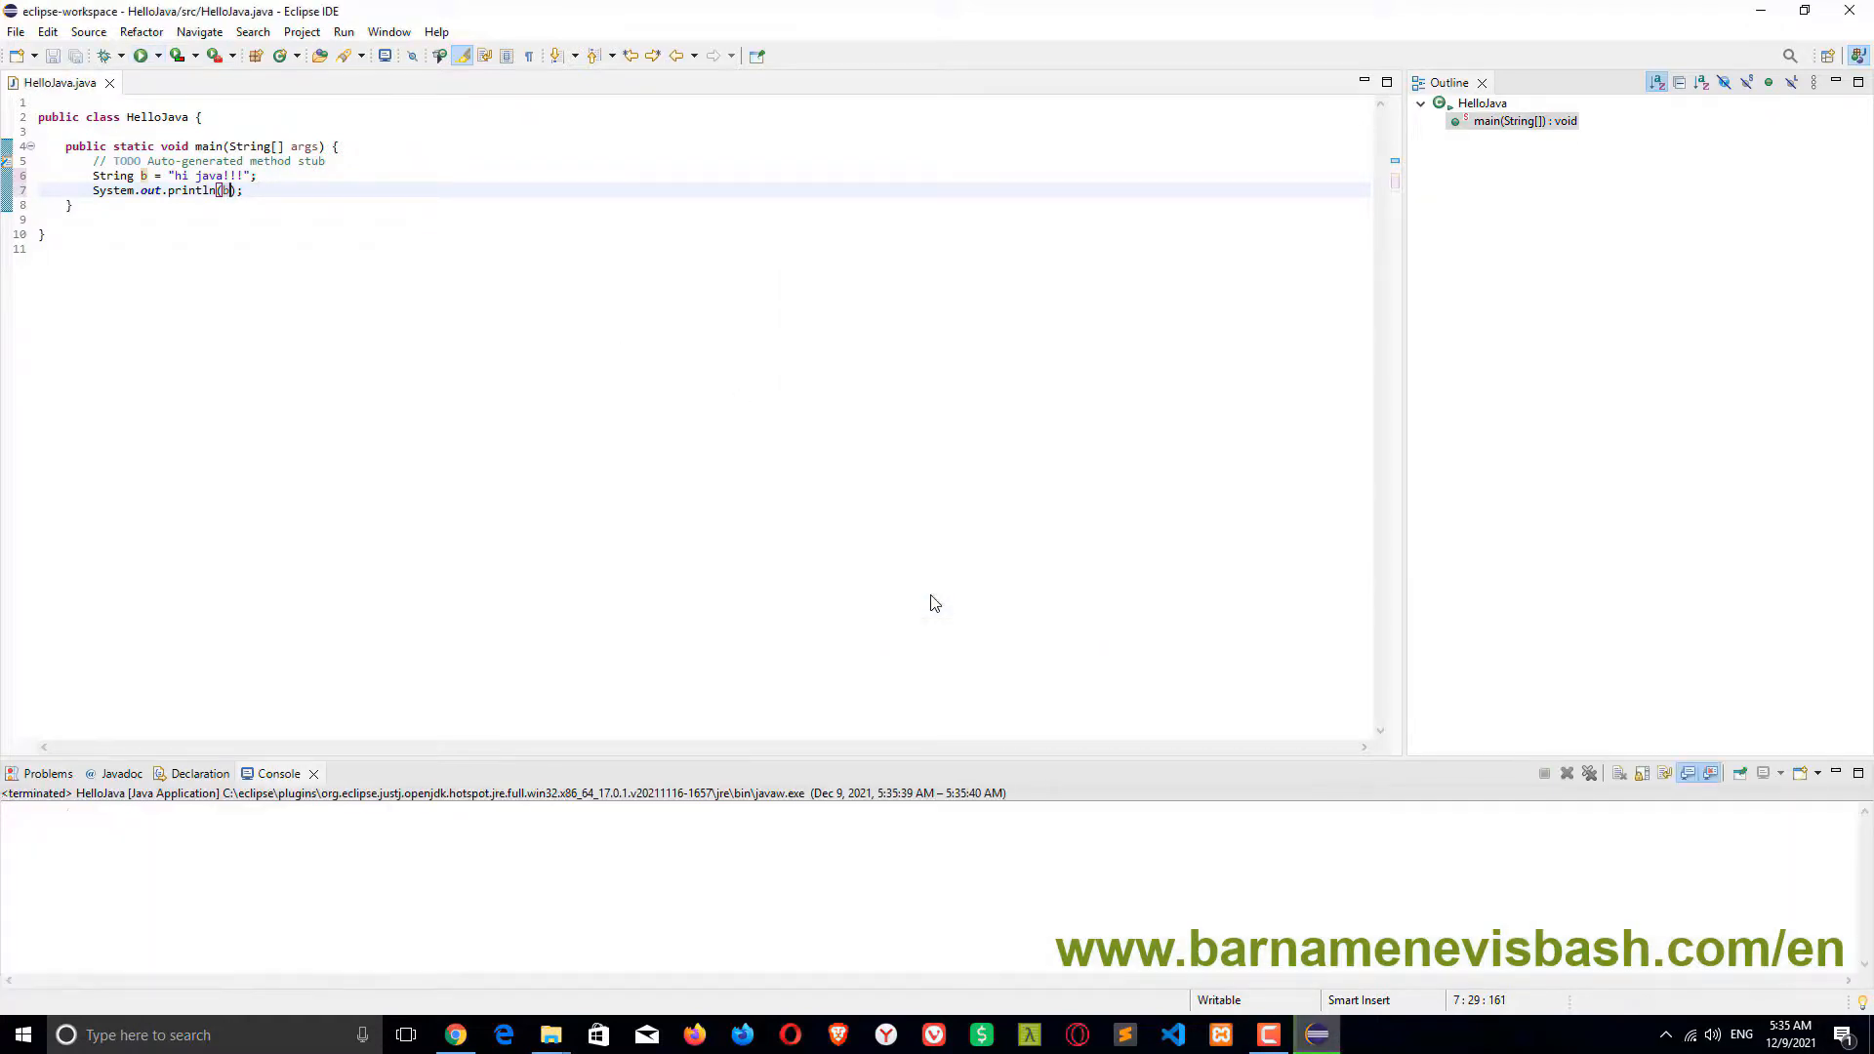